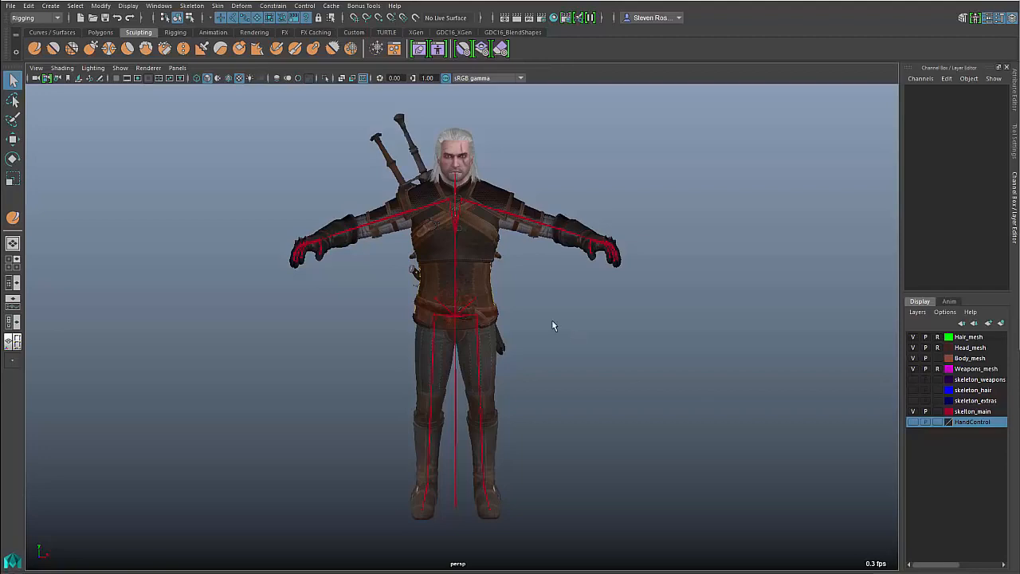
Step: Open the Pose Editor alongside the character's upper body
alt+middle_drag(552, 322, 563, 408)
alt+right_drag(563, 410, 817, 445)
alt+drag(689, 422, 722, 420)
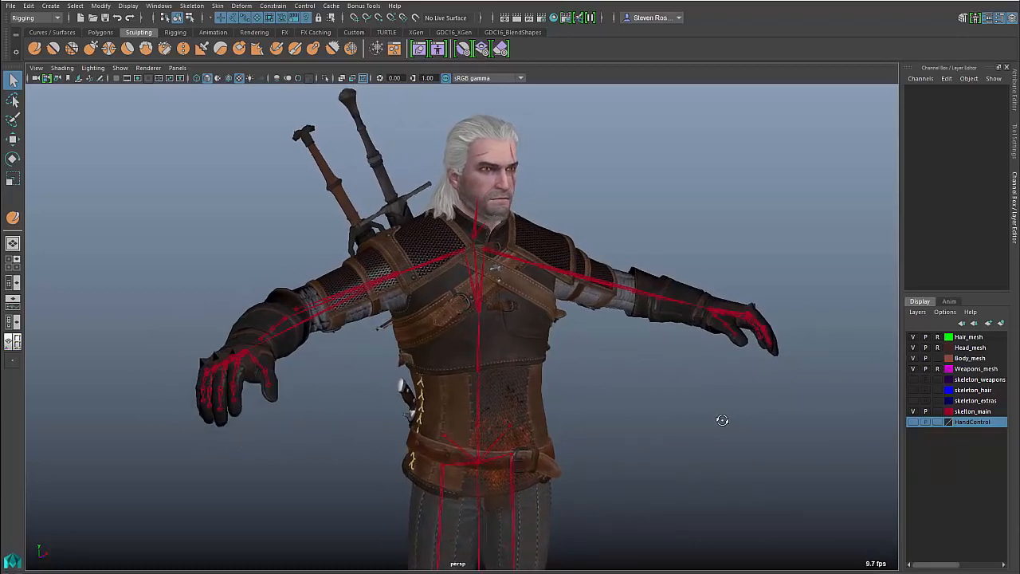
alt+drag(722, 421, 673, 417)
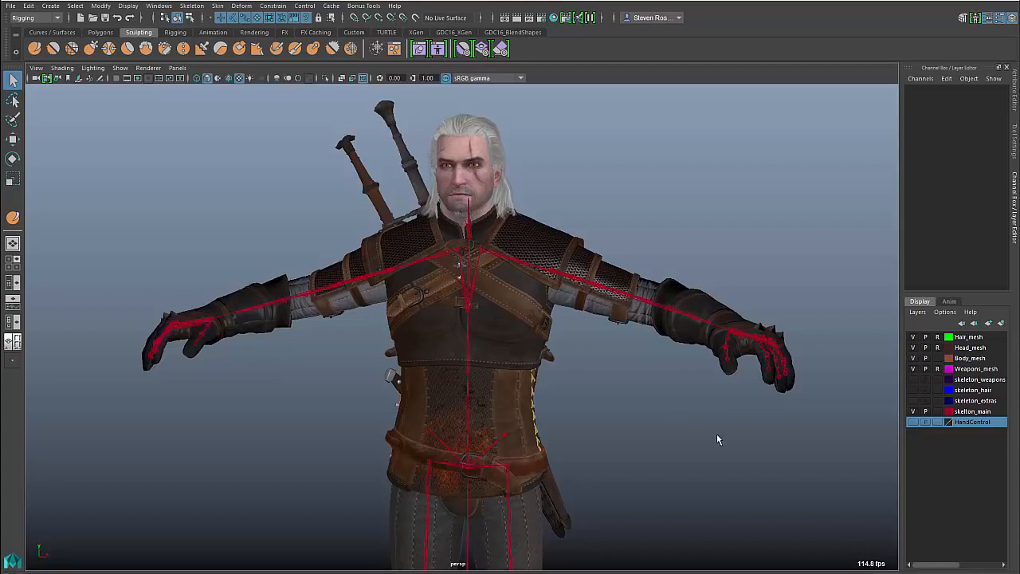
click(159, 5)
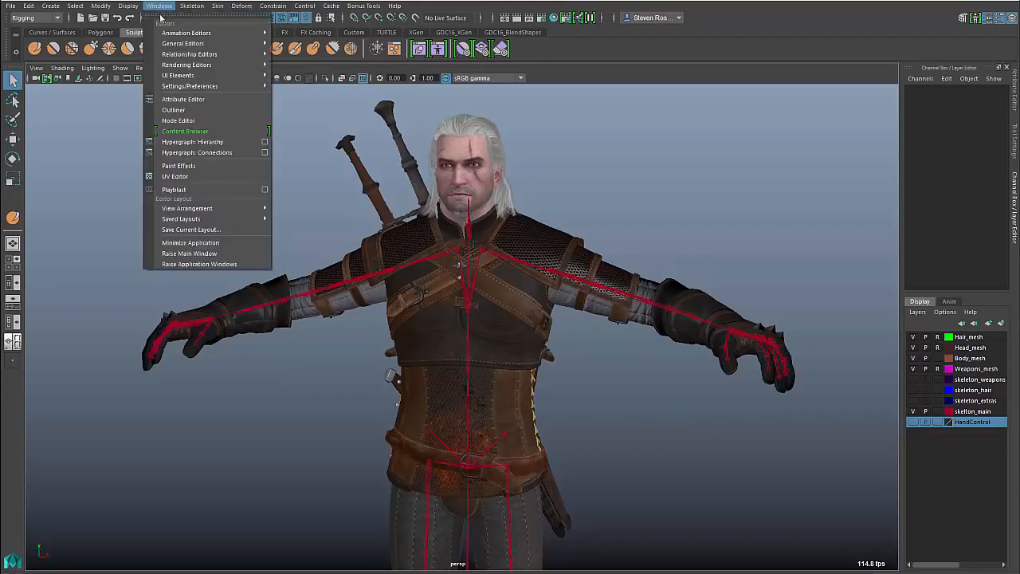
mouse_move(173, 72)
mouse_move(177, 35)
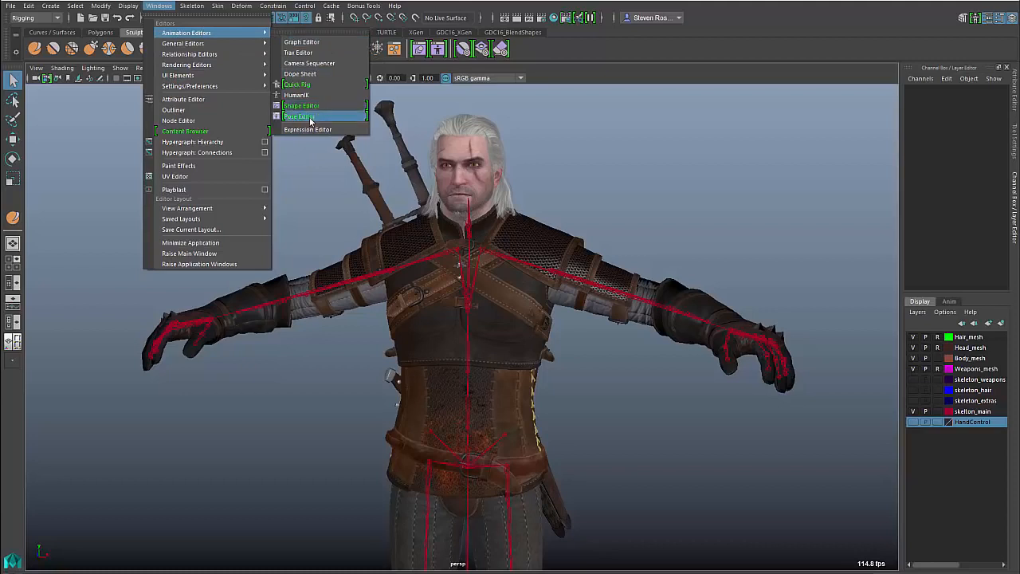
click(299, 115)
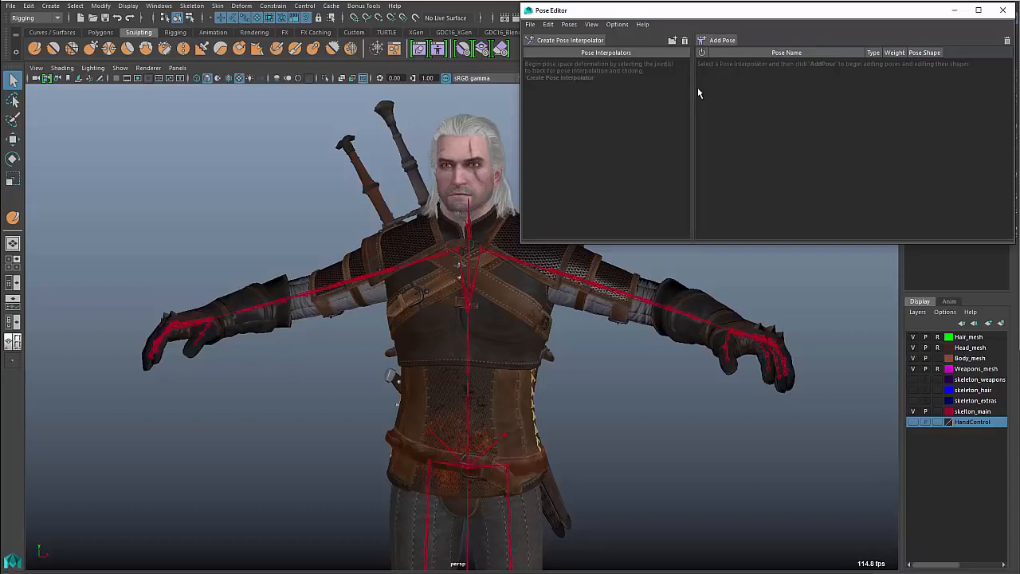
Step: Select the character's left bicep joint and activate the Rotate tool on it
alt+middle_drag(377, 292, 322, 349)
alt+right_drag(322, 349, 526, 350)
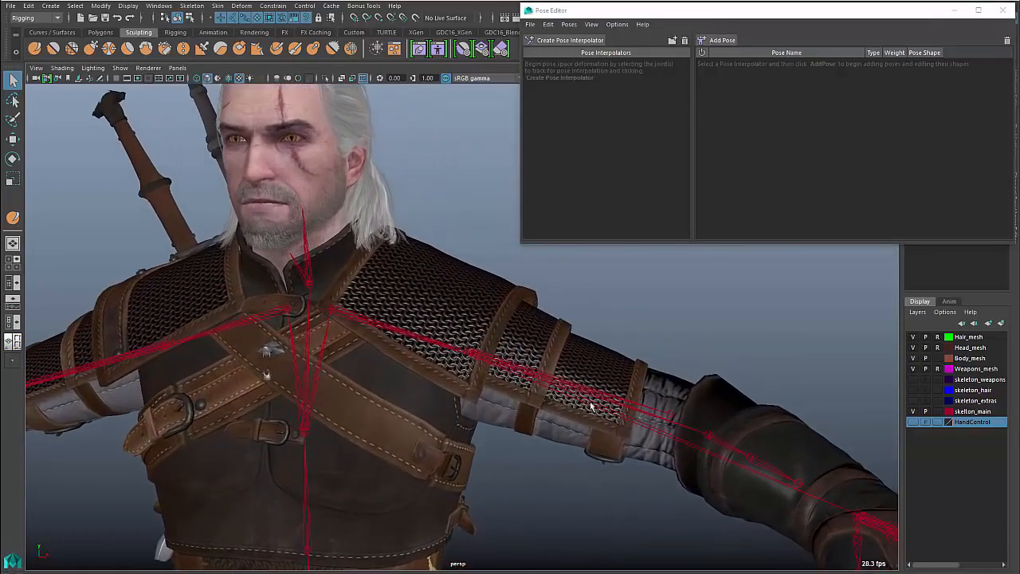
click(523, 389)
alt+drag(526, 418, 536, 395)
key(e)
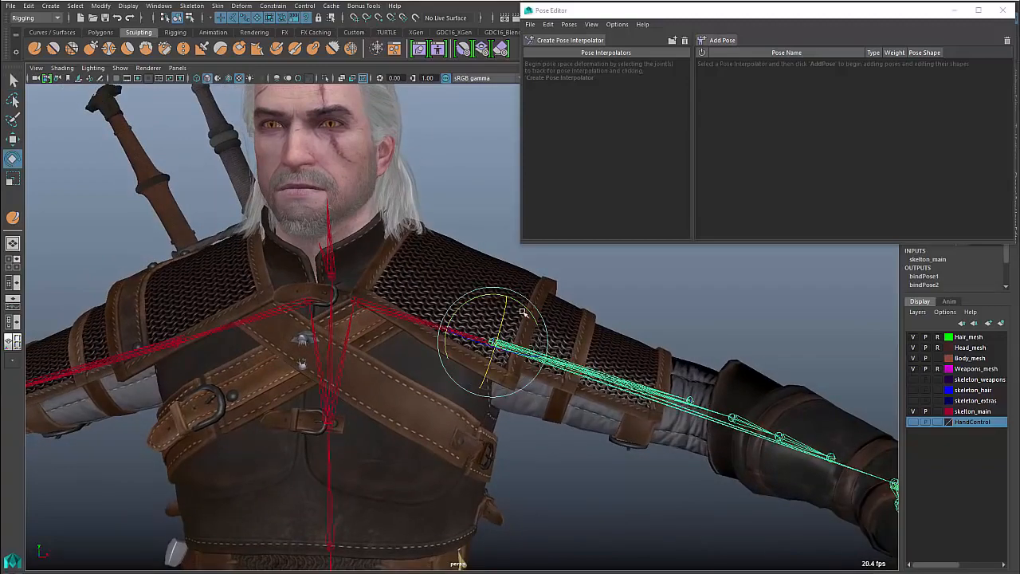
Step: Rotate the left bicep joint upward and forward to check the shoulder armor's deformation, and undo the rotations
drag(527, 308, 482, 275)
alt+drag(441, 339, 415, 351)
alt+right_drag(415, 351, 487, 328)
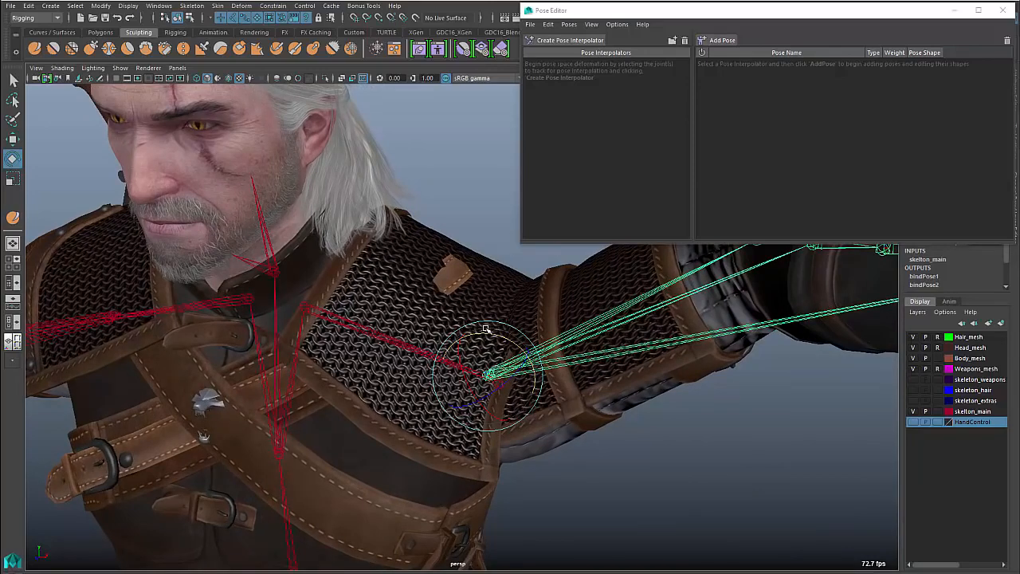
alt+drag(554, 433, 451, 393)
key(ctrl+z)
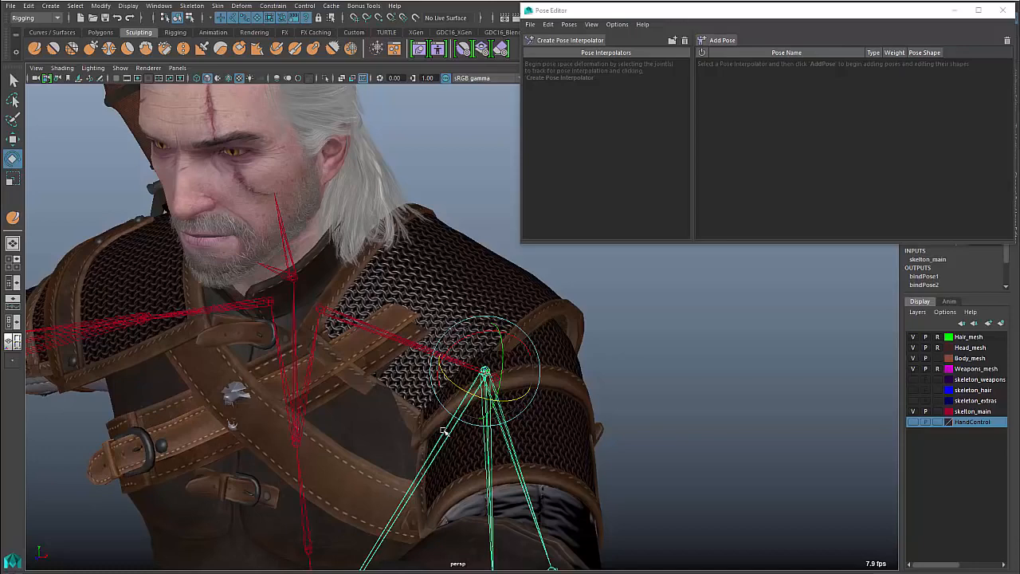
alt+drag(445, 433, 448, 422)
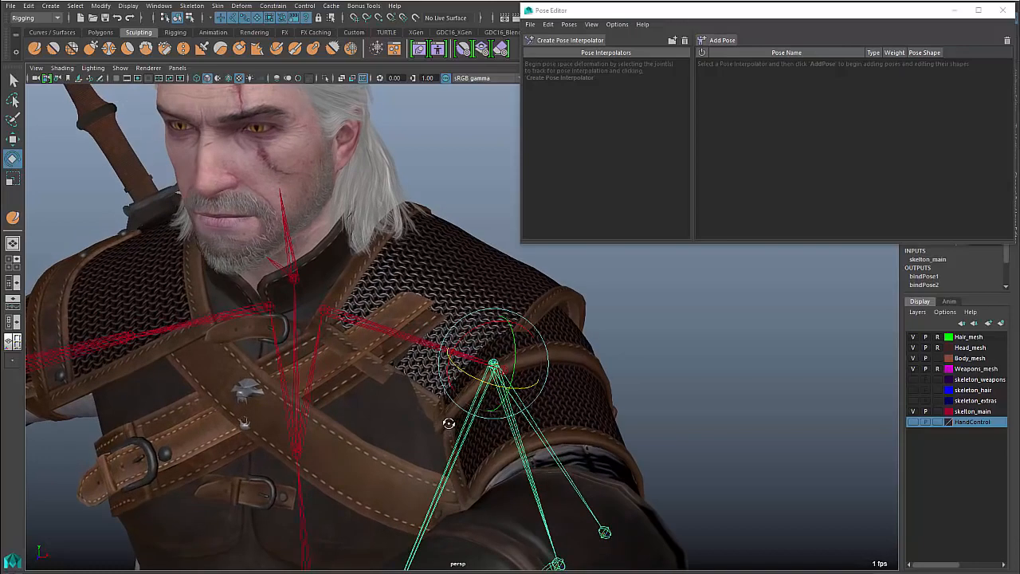
key(ctrl+z)
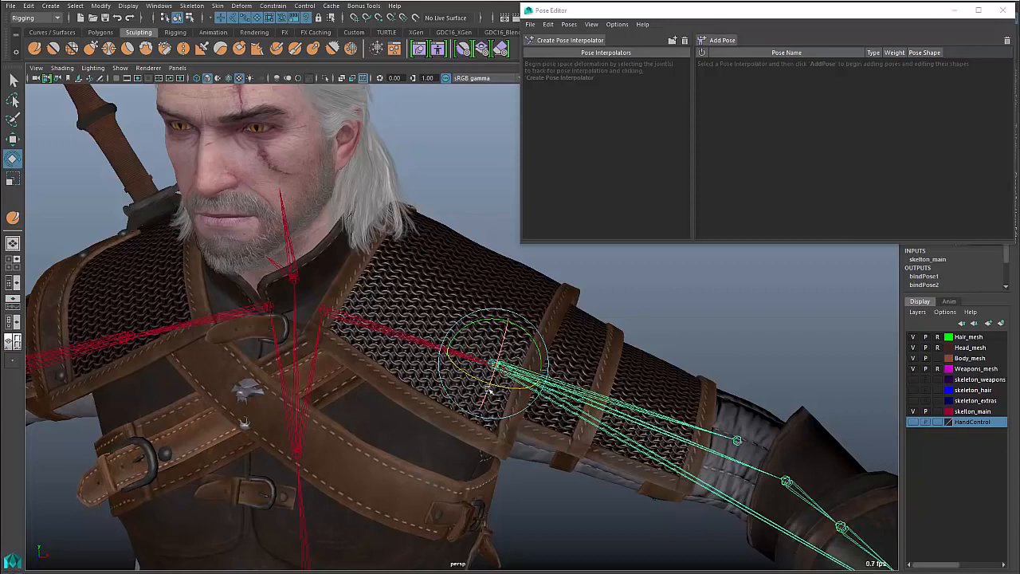
Step: Create a pose interpolator with neutral poses for the selected left bicep joint
alt+drag(514, 373, 517, 363)
click(570, 40)
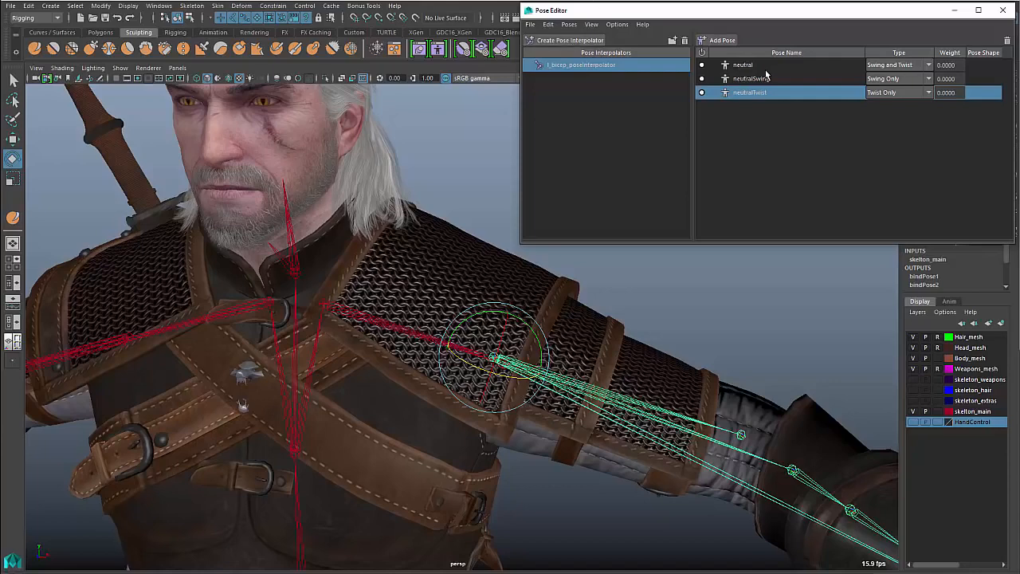
Step: Test the neutral and neutralTwist poses by raising the left arm and returning it to rest with each
drag(533, 330, 504, 293)
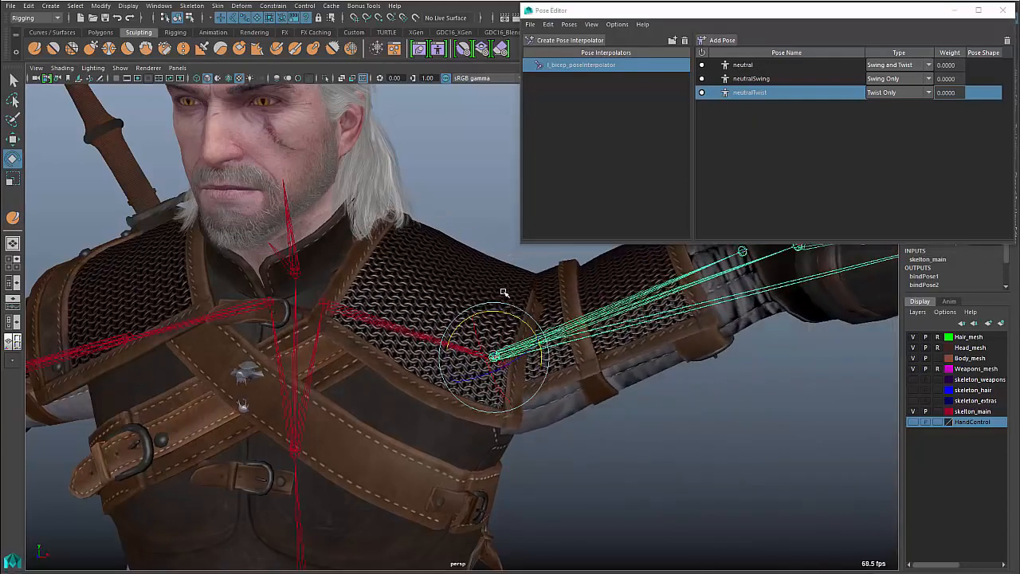
click(742, 69)
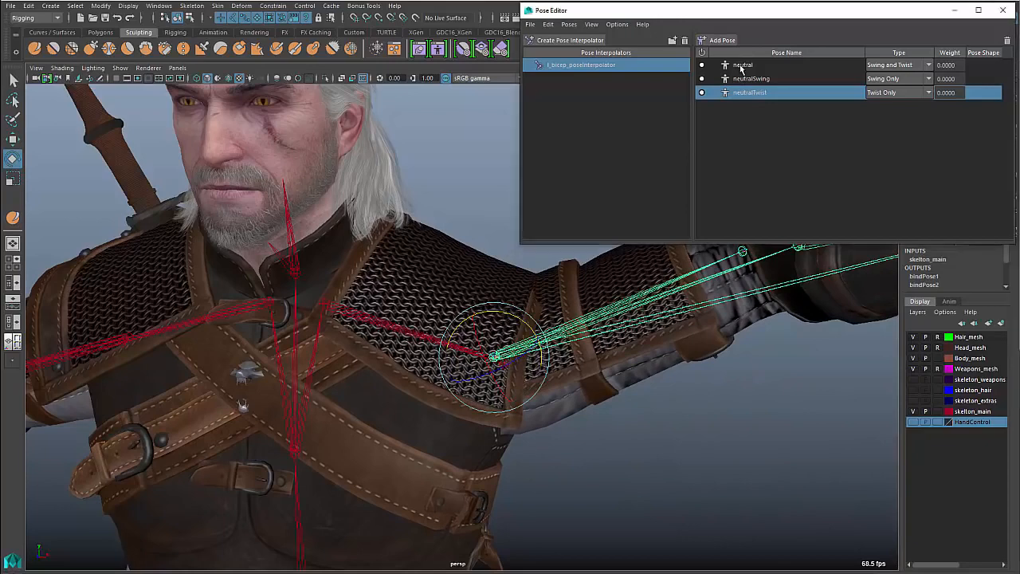
click(741, 68)
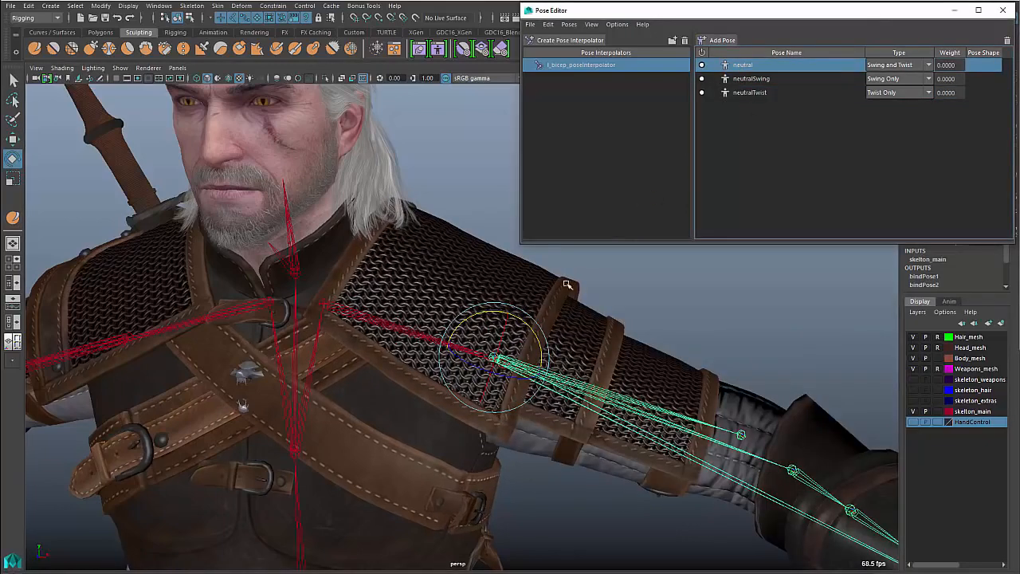
drag(514, 351, 499, 324)
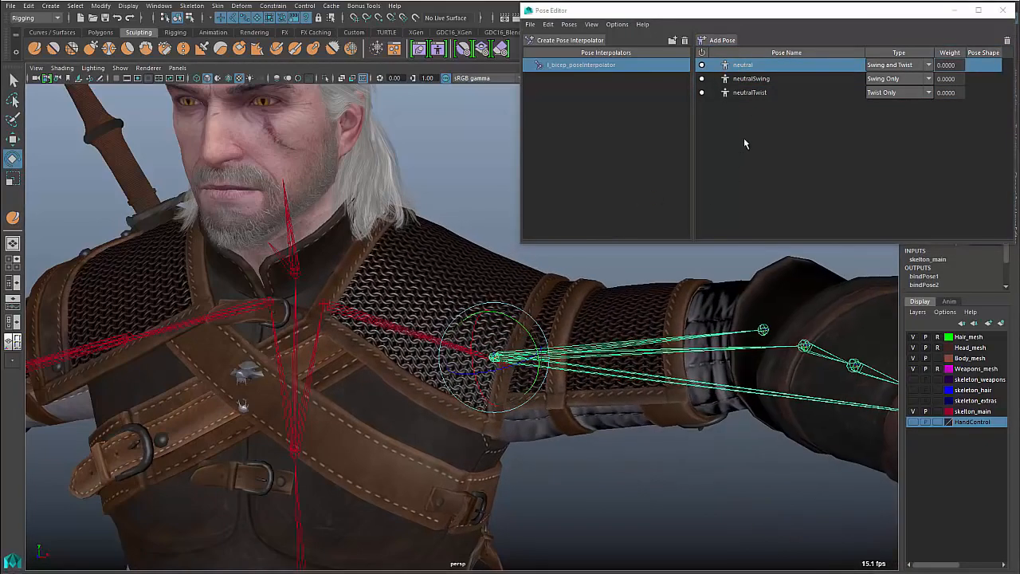
click(753, 95)
click(753, 93)
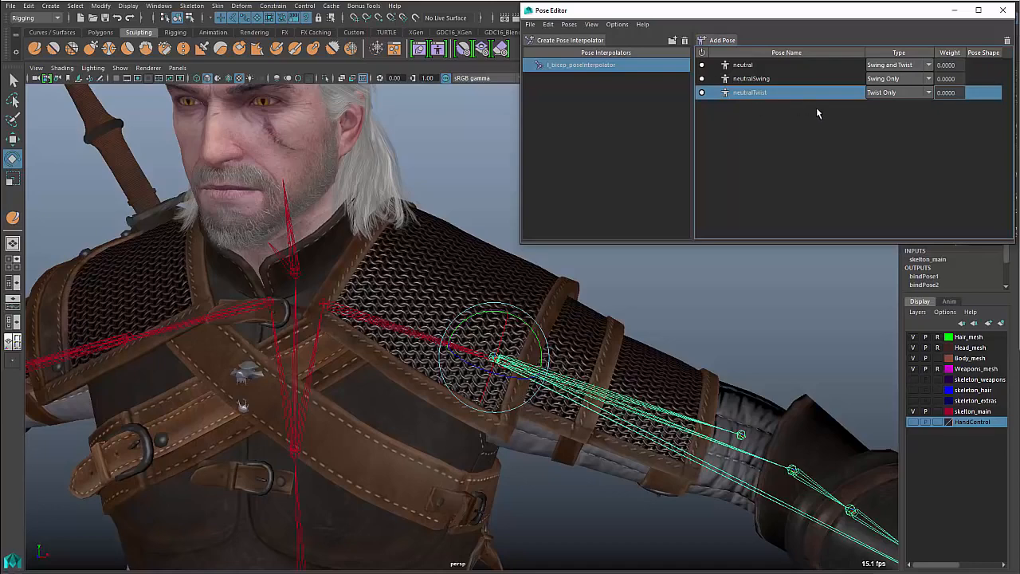
Step: Rotate the left bicep joint about its manipulator axes to examine its swing and twist
drag(522, 323, 484, 332)
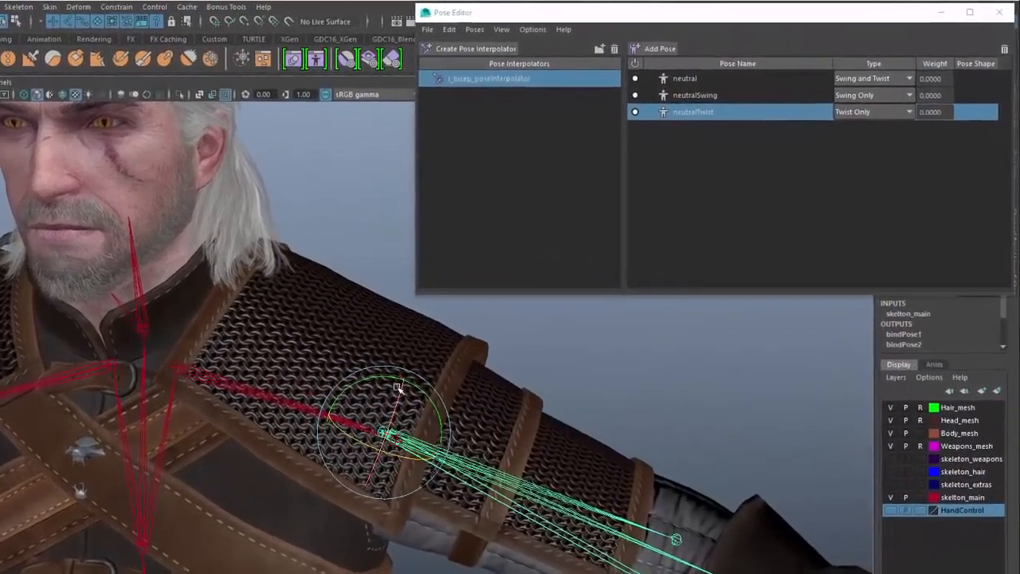
drag(398, 388, 394, 417)
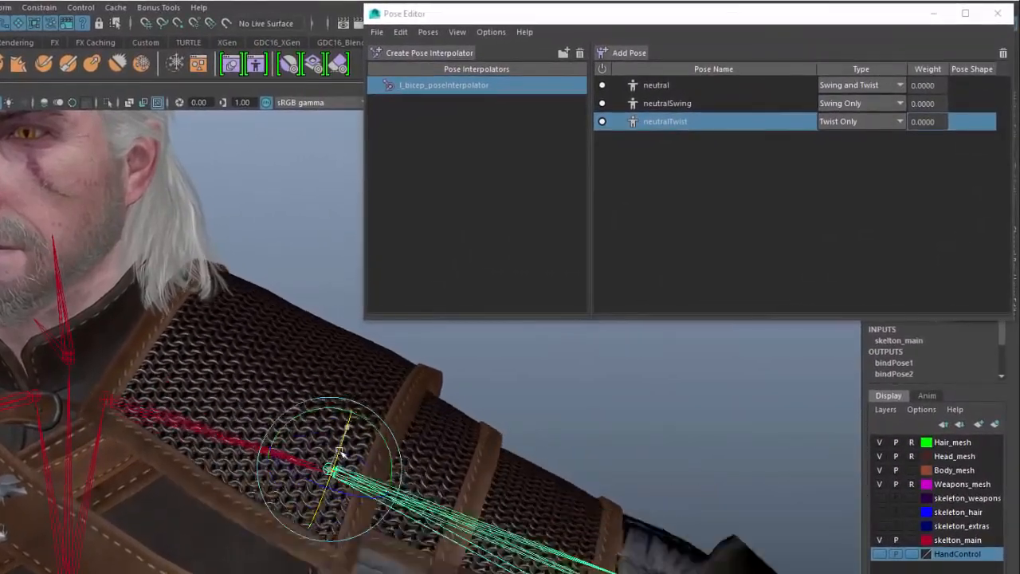
drag(340, 452, 524, 481)
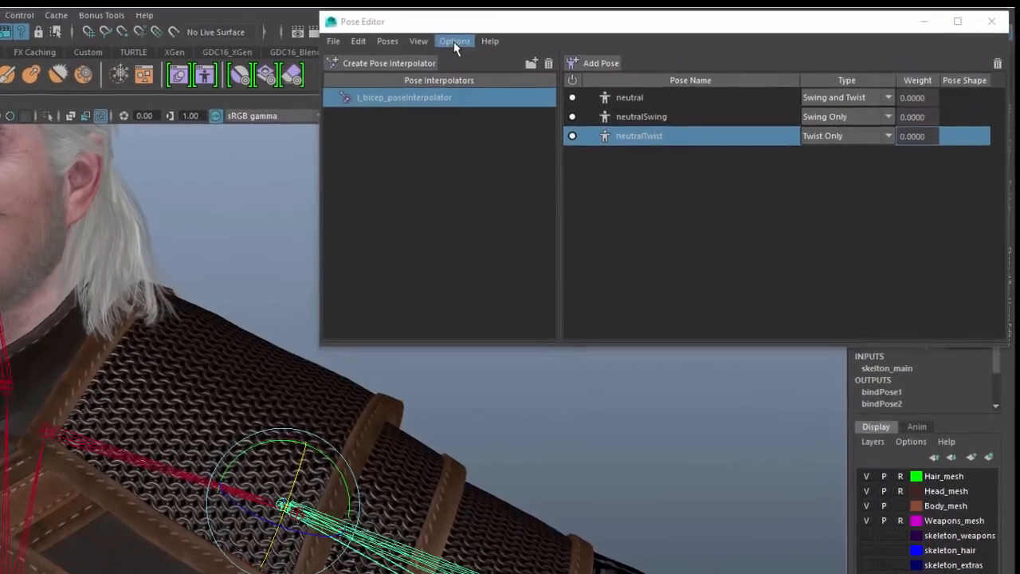
Step: Review the l_bicep driver's Twist Axis options in the Pose Editor's Advanced view and restore the Default view
click(491, 32)
mouse_move(370, 52)
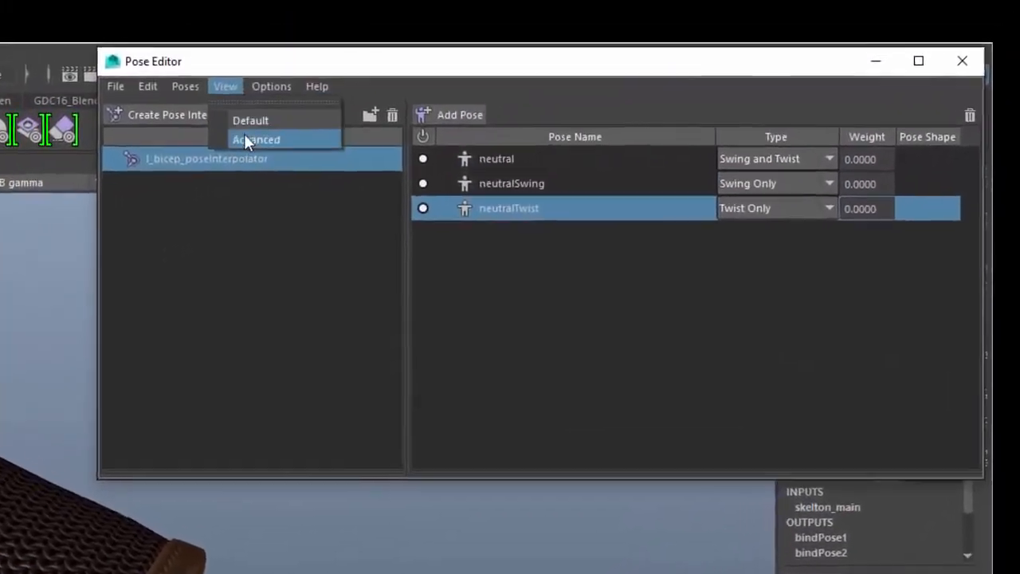
click(386, 96)
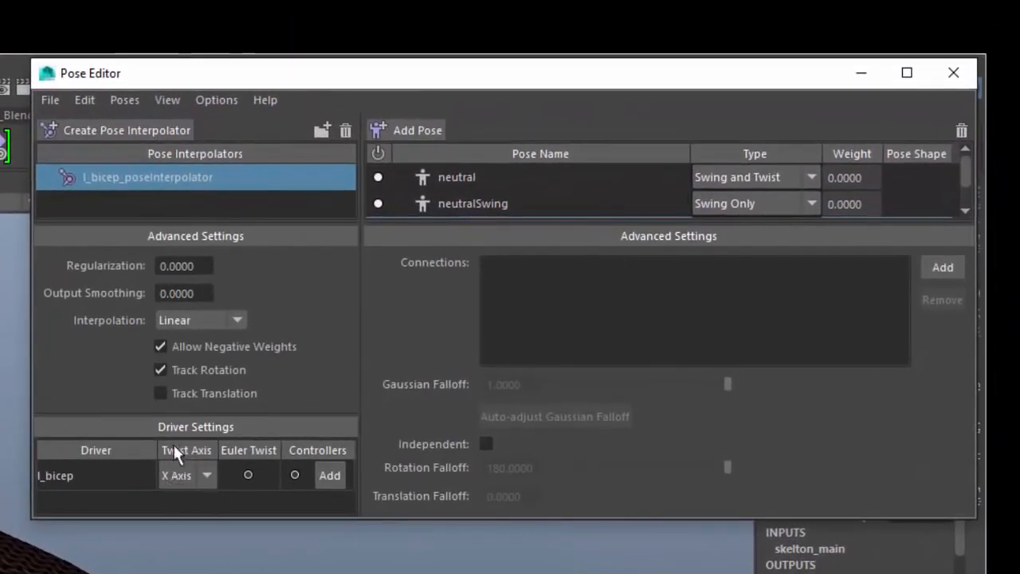
click(205, 479)
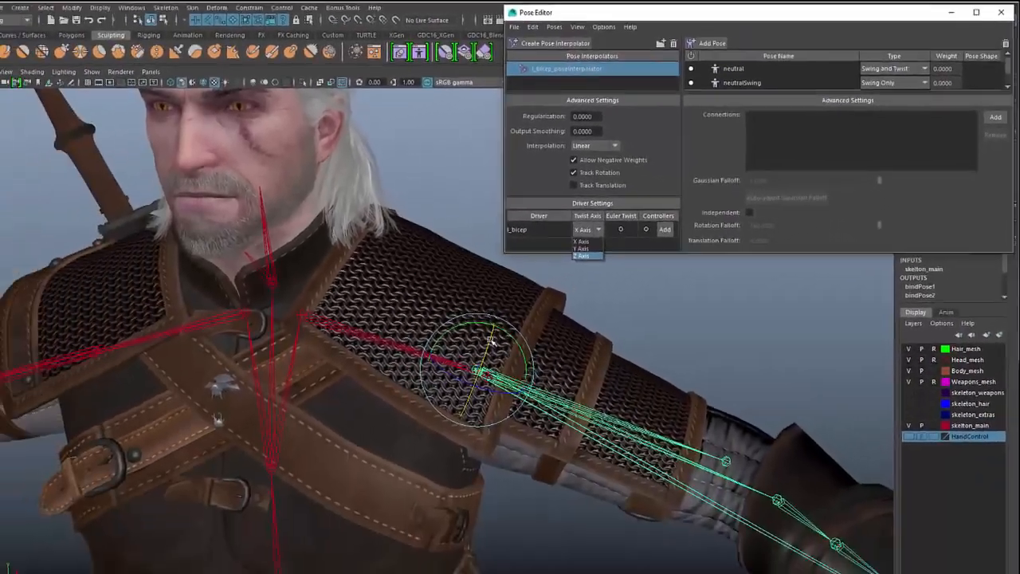
drag(502, 336, 524, 321)
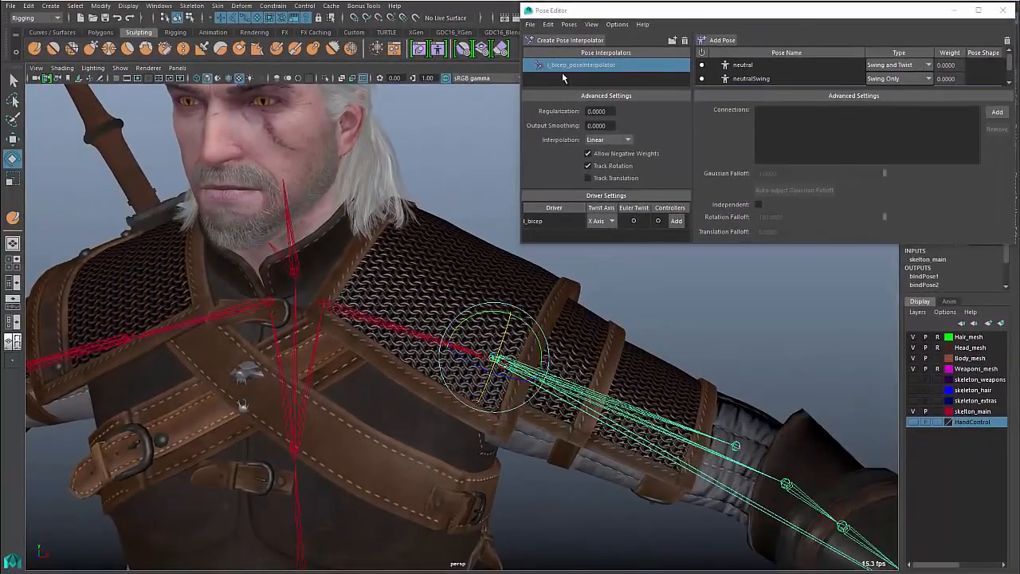
click(595, 27)
click(609, 46)
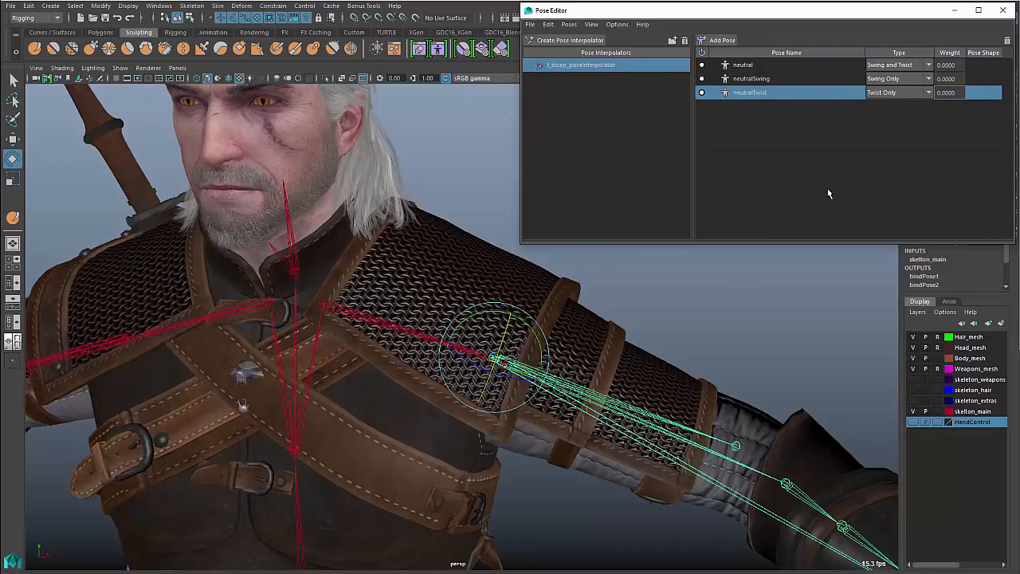
click(804, 150)
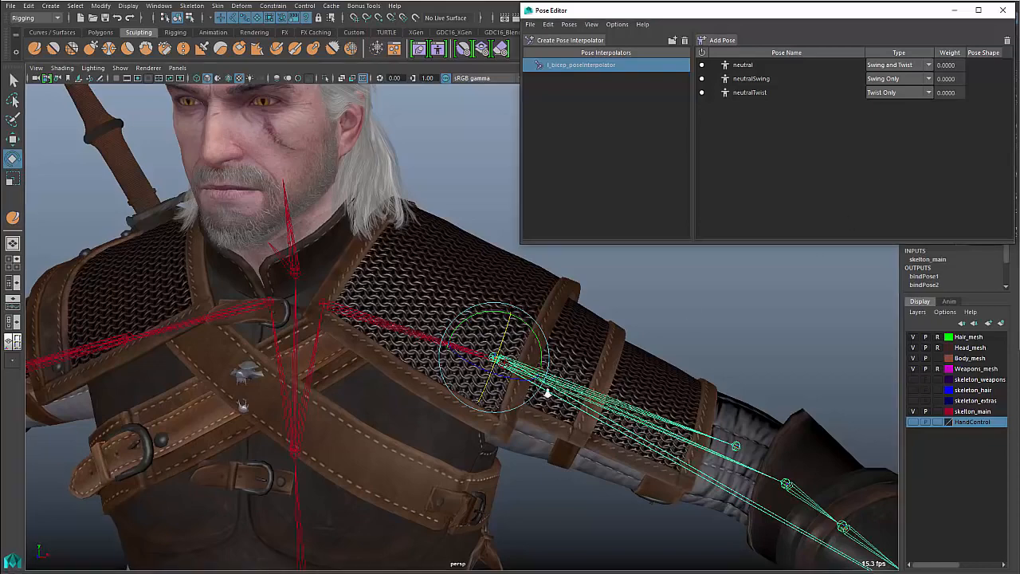
Step: Rotate the left bicep joint to raise the arm above shoulder height
alt+right_drag(548, 393, 596, 395)
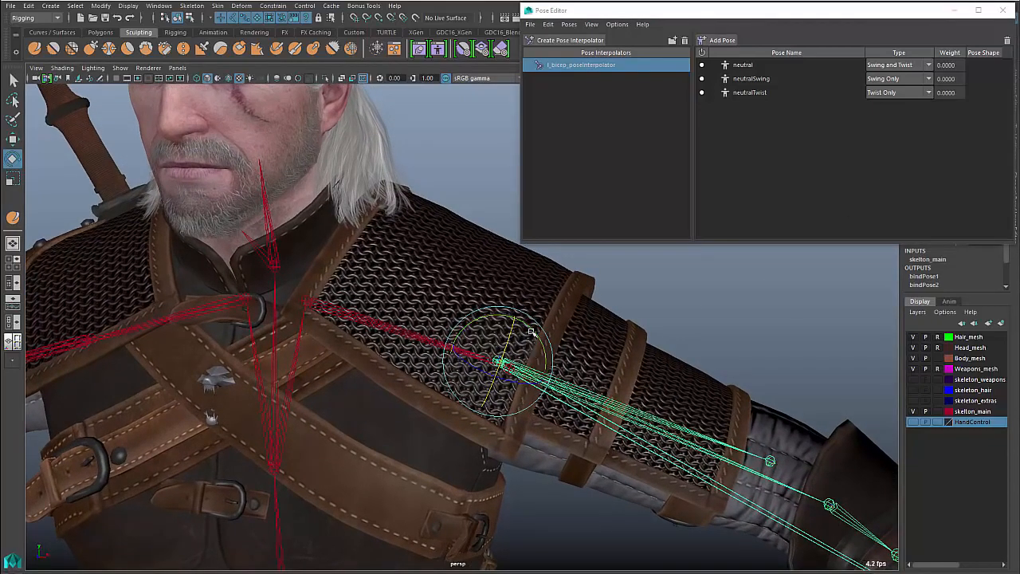
drag(532, 331, 485, 274)
alt+drag(551, 392, 558, 442)
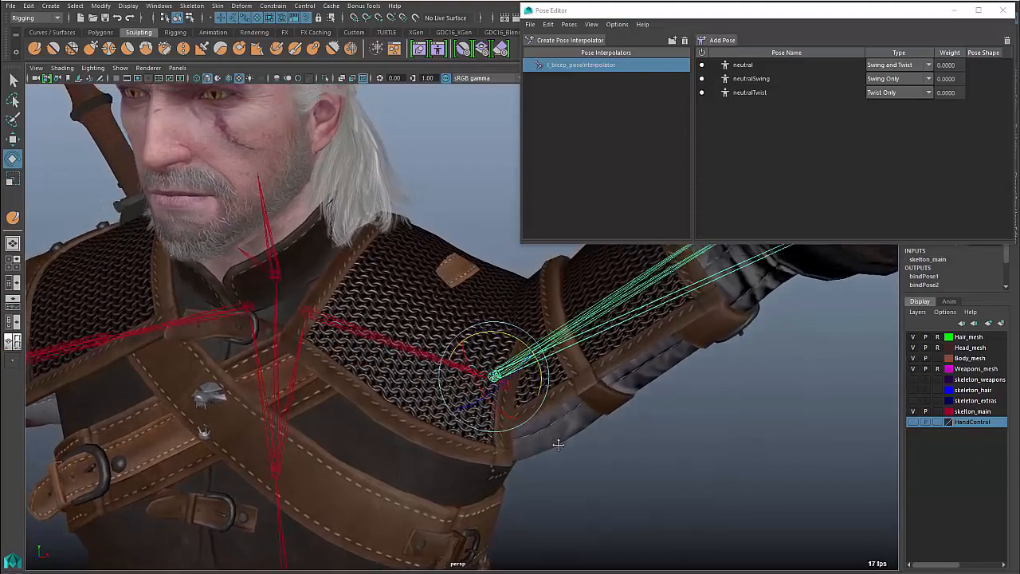
alt+right_drag(558, 441, 495, 420)
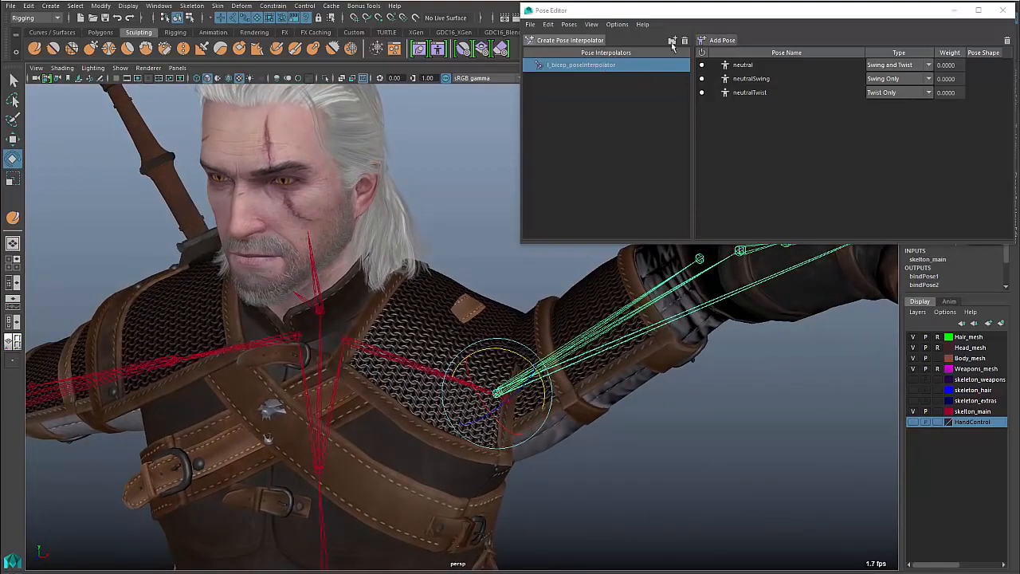
Step: Add a pose for the raised arm with a pose shape on a new blend shape deformer, and rename it upShoulder
click(722, 40)
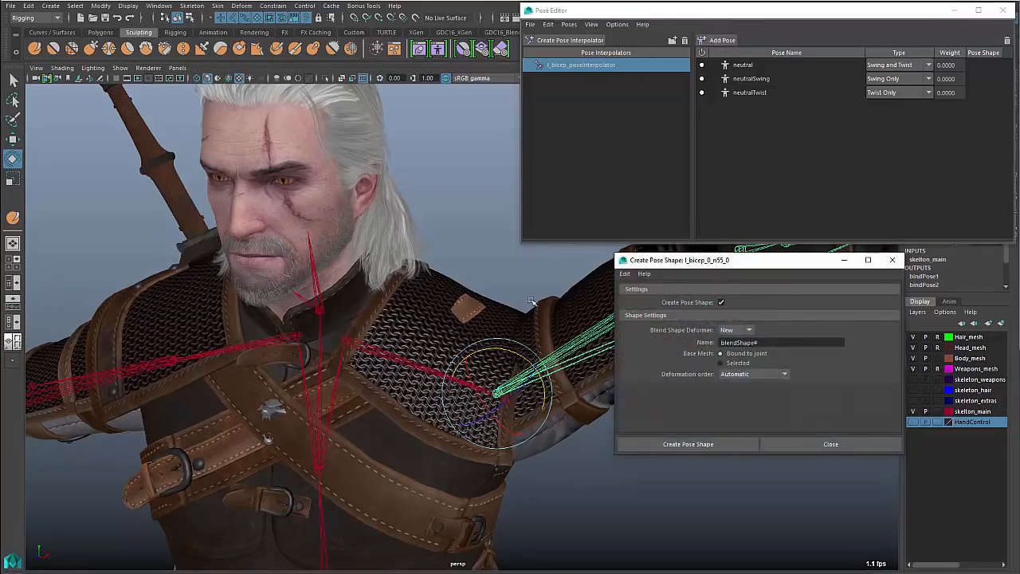
click(705, 444)
right_click(757, 106)
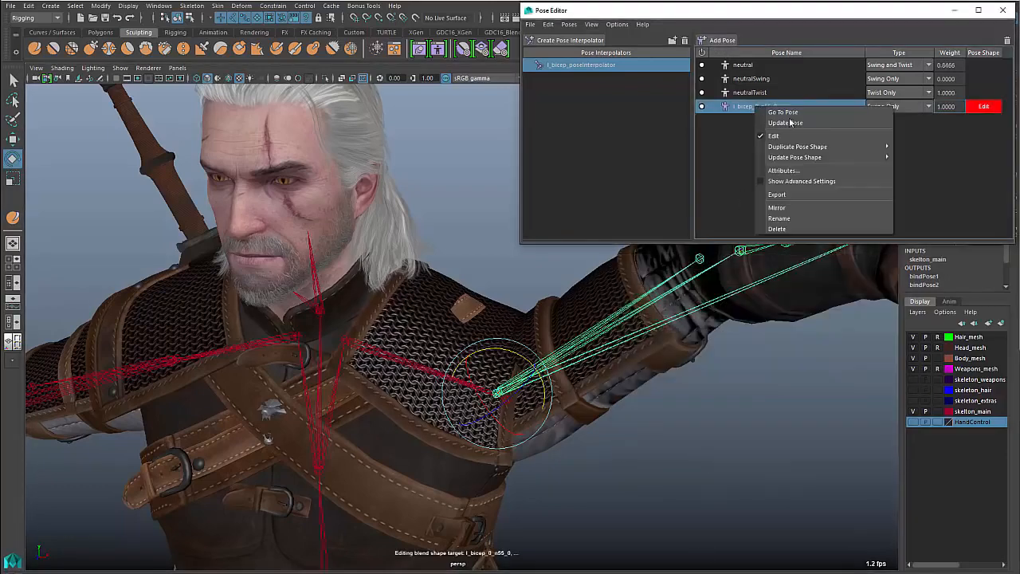
click(790, 219)
double_click(763, 107)
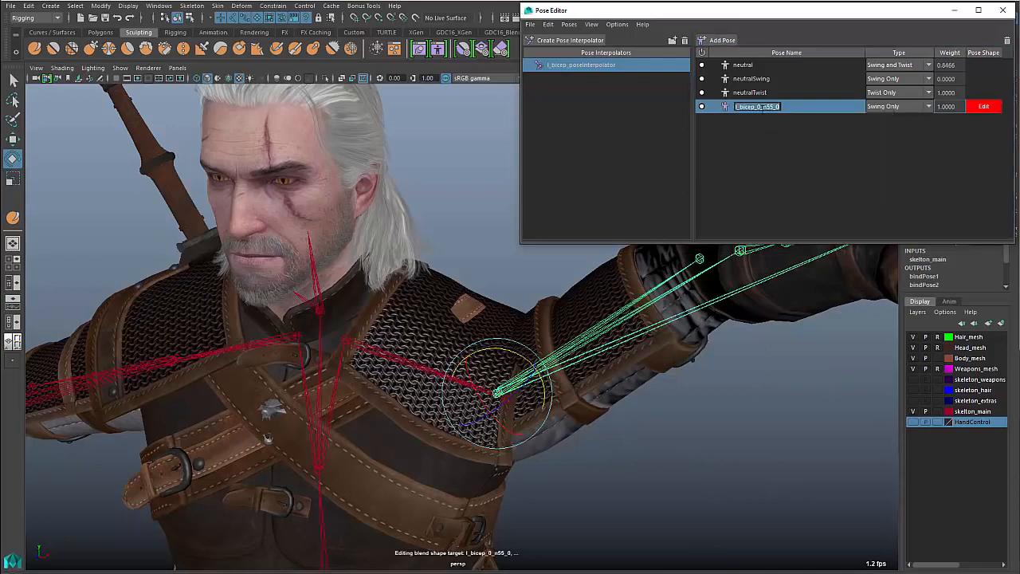
text(upShoulder)
key(Return)
Step: Reshape the left shoulder armour for the upShoulder pose by adjusting soft-selected components around its outer edge and sculpting the crease
scroll(495, 415, up, 5)
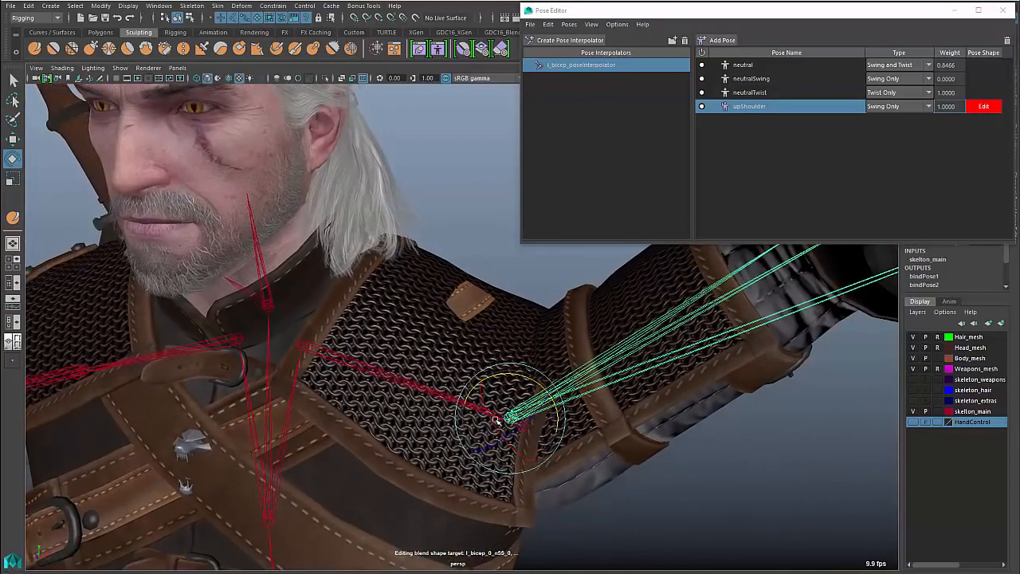
alt+middle_drag(496, 420, 494, 398)
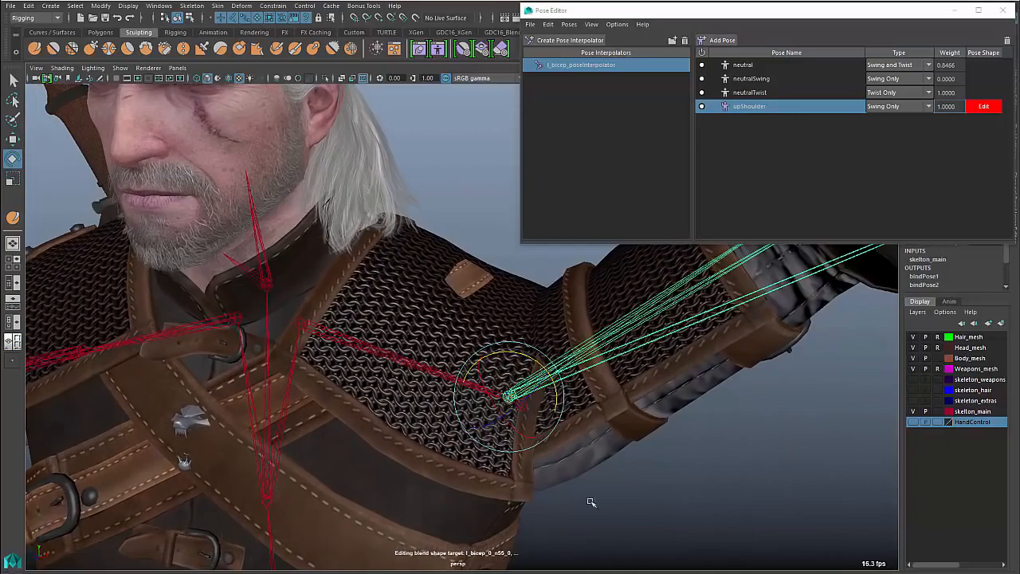
right_drag(518, 464, 517, 489)
click(522, 468)
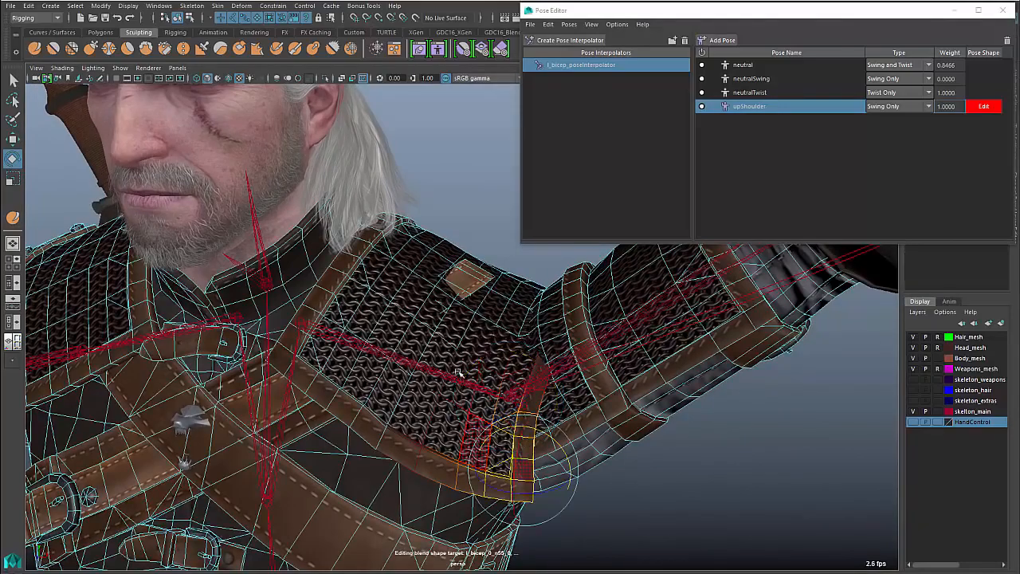
alt+drag(460, 372, 472, 434)
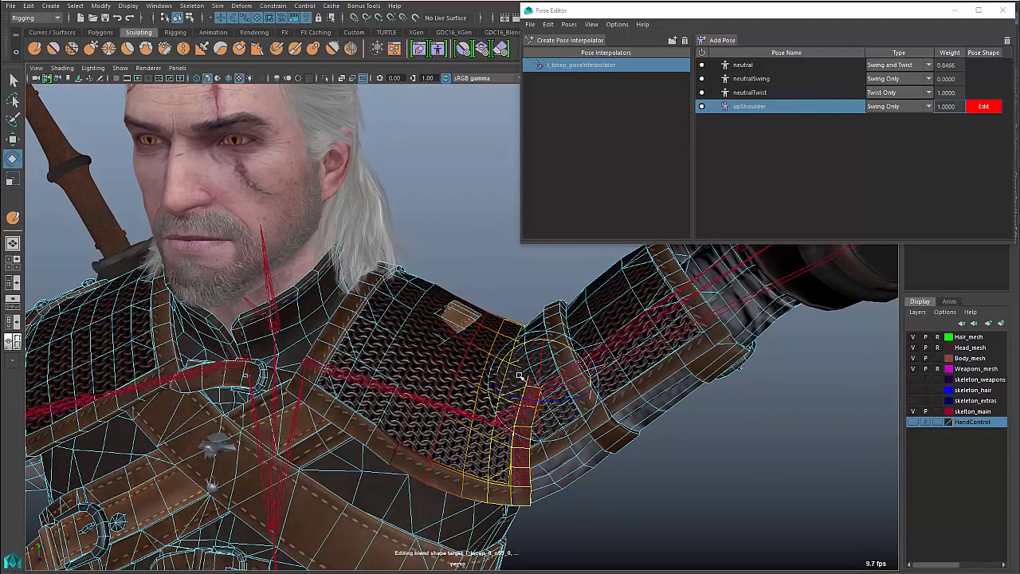
key(w)
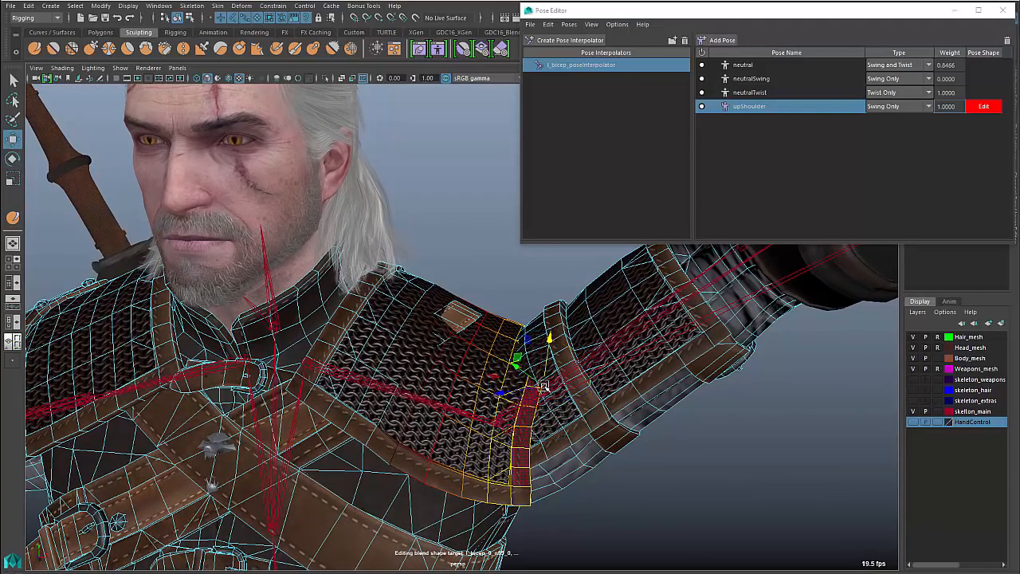
key(b)
key(b)
drag(544, 387, 481, 371)
mouse_move(482, 371)
right_down()
mouse_move(502, 342)
mouse_move(462, 323)
mouse_move(463, 296)
right_up()
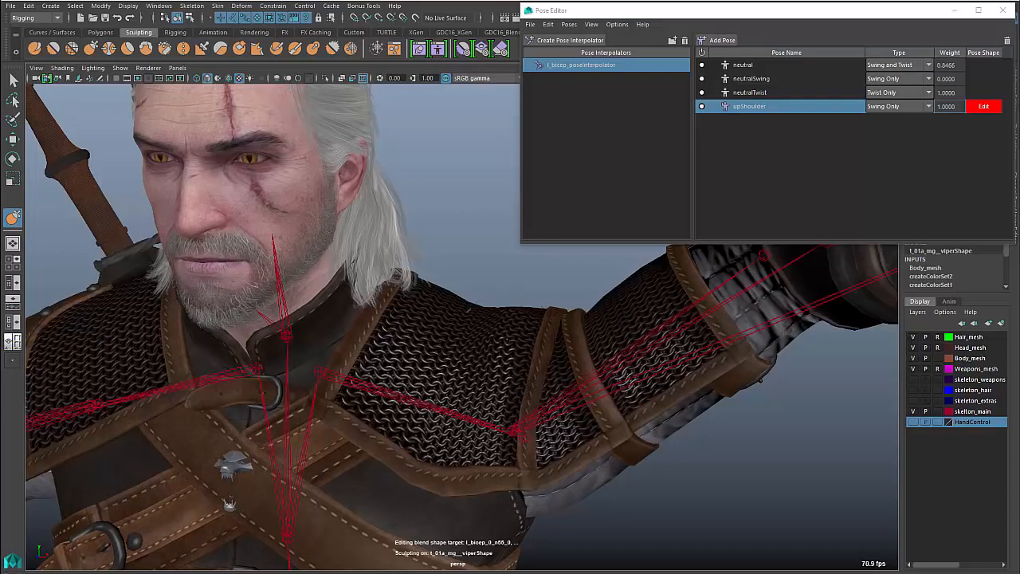
mouse_move(469, 333)
ctrl+right_down()
mouse_move(432, 322)
mouse_move(469, 362)
ctrl+right_up()
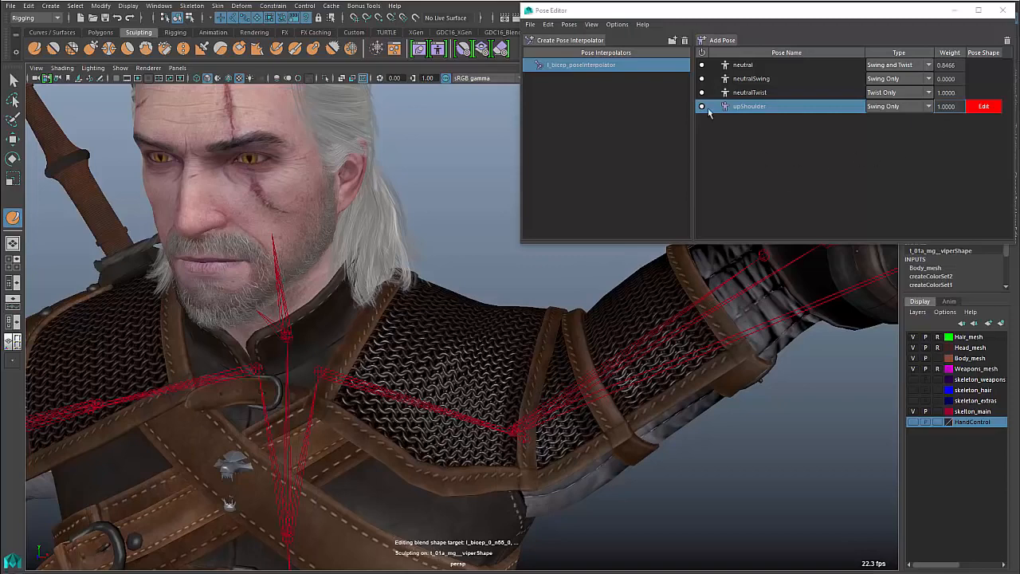
Step: Go to the neutral pose and back to upShoulder to review the corrected shoulder in both poses
scroll(498, 321, down, 2)
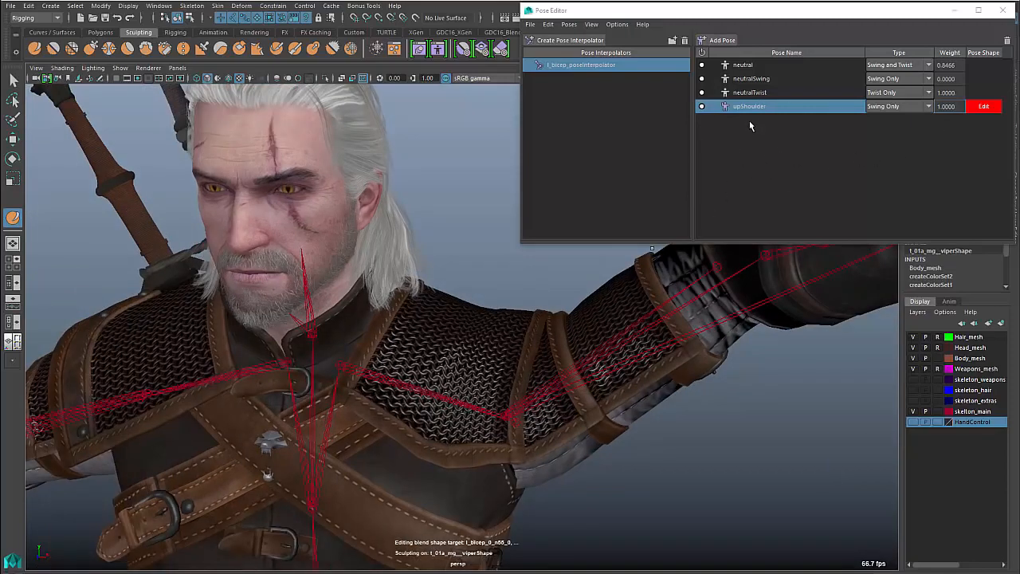
click(740, 67)
double_click(740, 66)
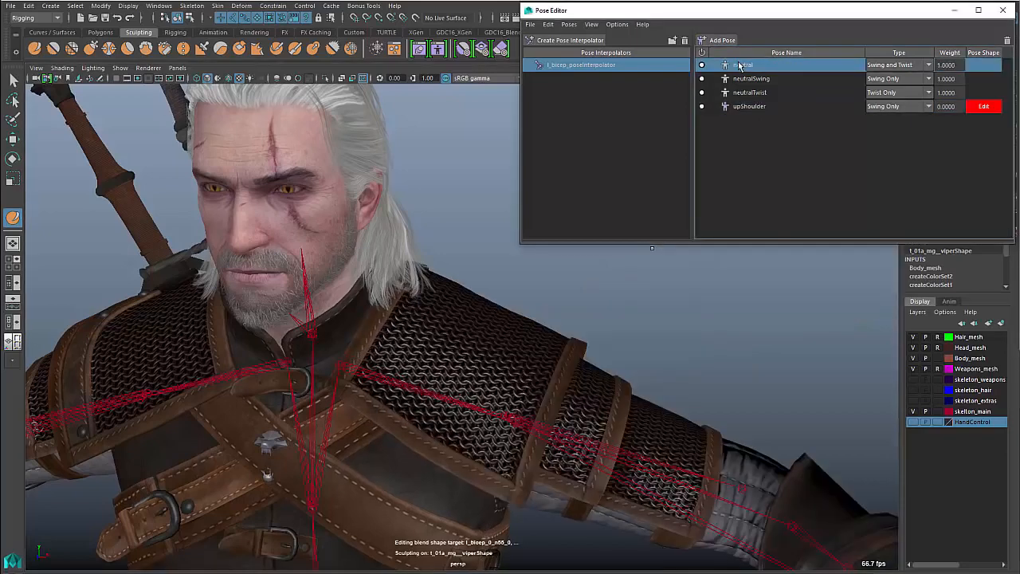
double_click(753, 107)
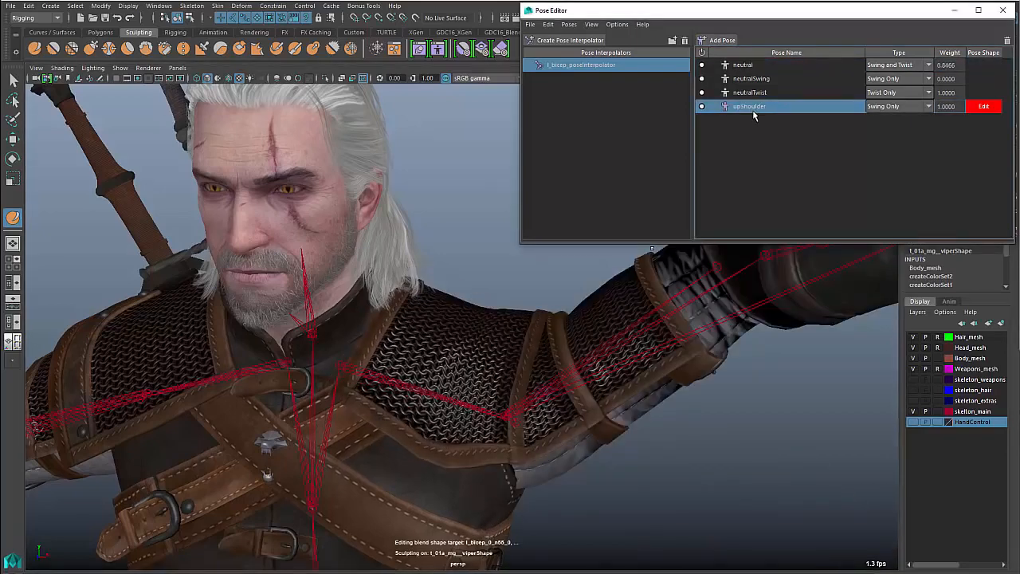
Step: Toggle the upShoulder pose off and on to compare the armour with and without the correction
click(702, 107)
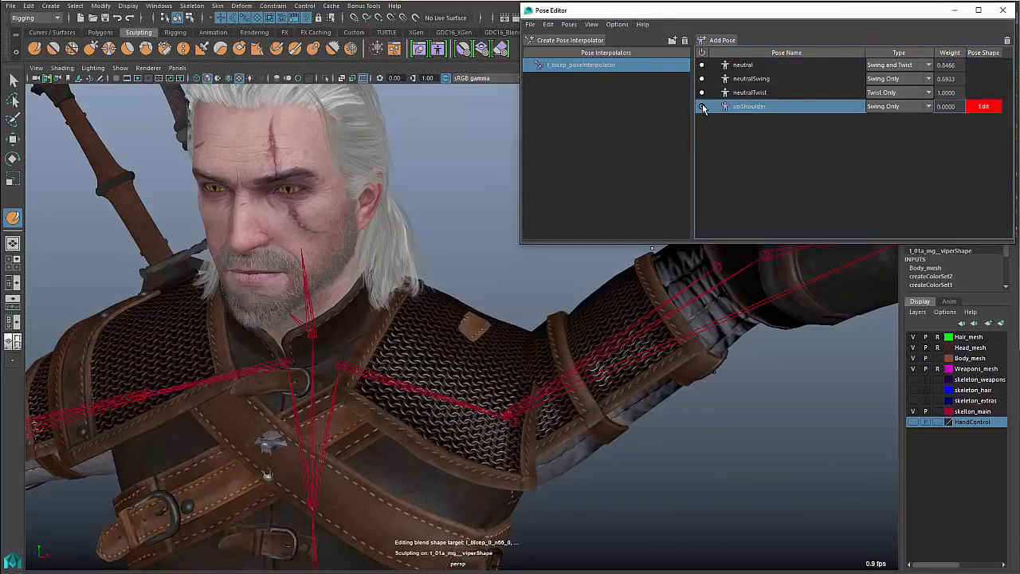
click(702, 107)
click(702, 107)
click(702, 107)
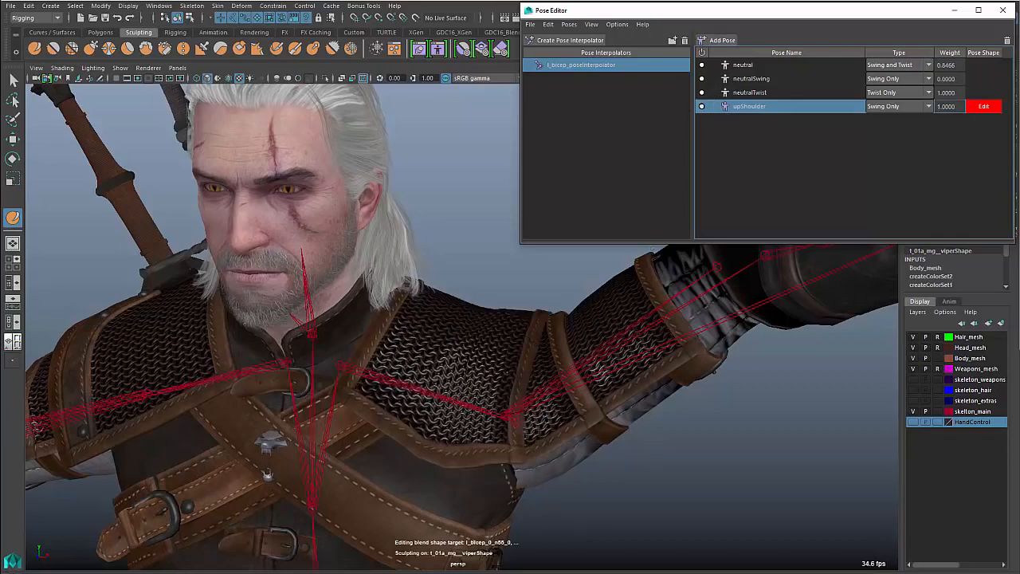
Step: Select the left bicep joint and swing the arm up and down to test the upShoulder correction
click(620, 389)
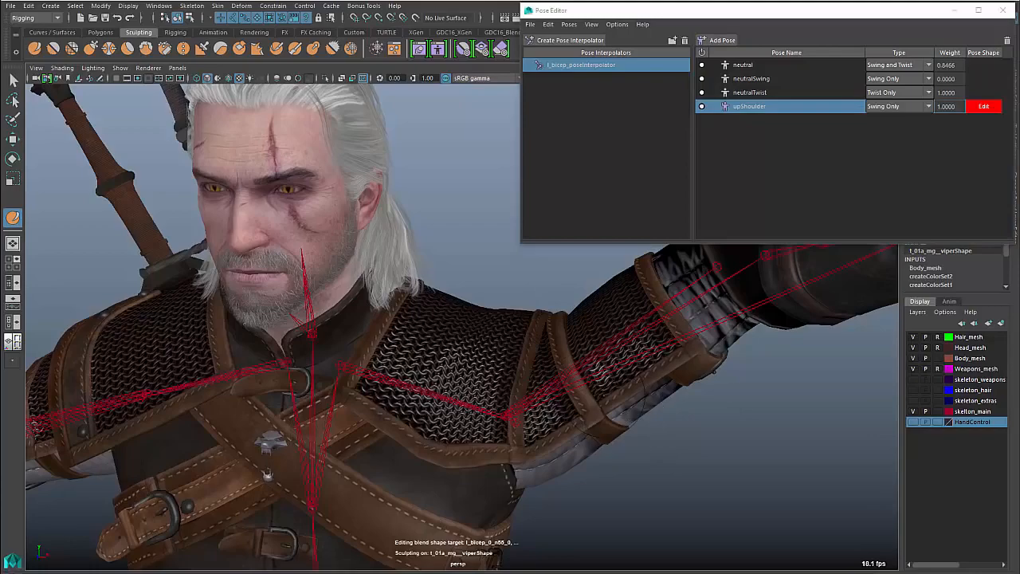
key(q)
mouse_move(575, 353)
mouse_down()
mouse_move(604, 397)
mouse_move(644, 417)
mouse_up()
scroll(645, 416, up, 1)
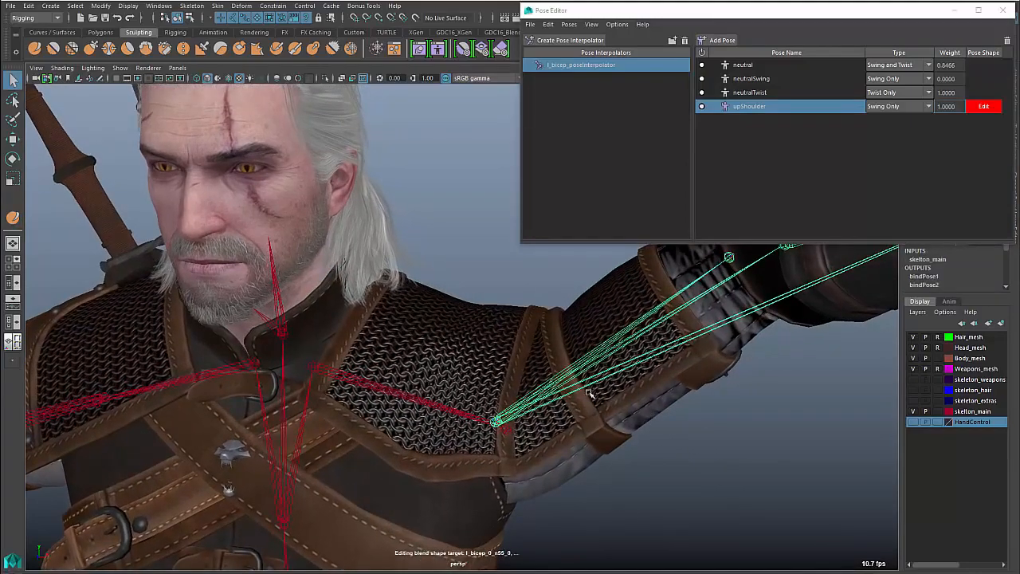
key(e)
mouse_move(503, 378)
mouse_down()
mouse_move(547, 439)
mouse_move(540, 401)
mouse_move(503, 363)
mouse_up()
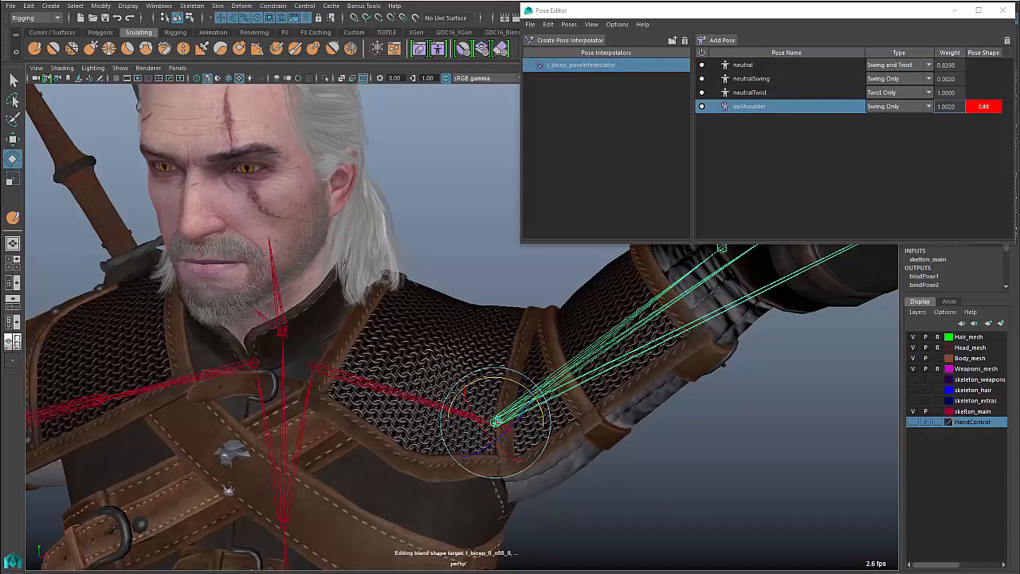
Step: Return to the neutral pose and twist the left bicep joint about 64 degrees along the arm's length
click(742, 65)
alt+middle_drag(582, 428, 569, 368)
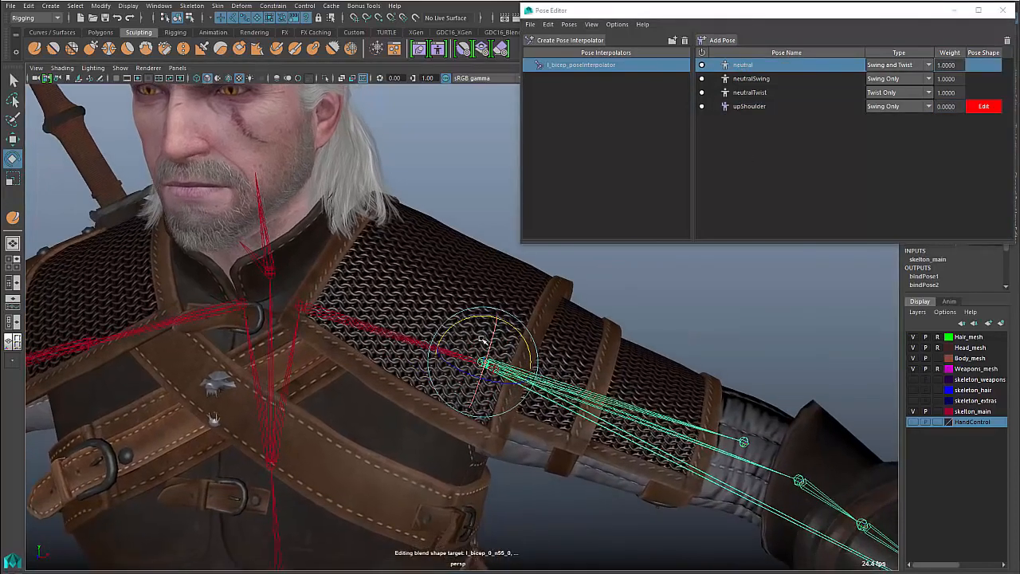
drag(496, 327, 489, 380)
alt+drag(547, 409, 457, 419)
alt+right_drag(457, 419, 403, 411)
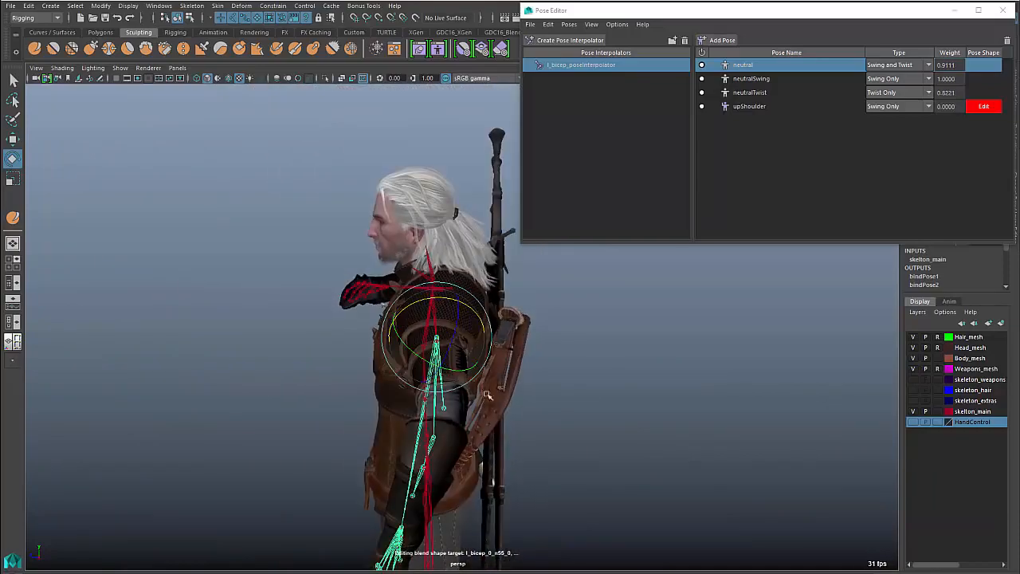
alt+drag(403, 411, 544, 391)
alt+right_drag(545, 391, 708, 419)
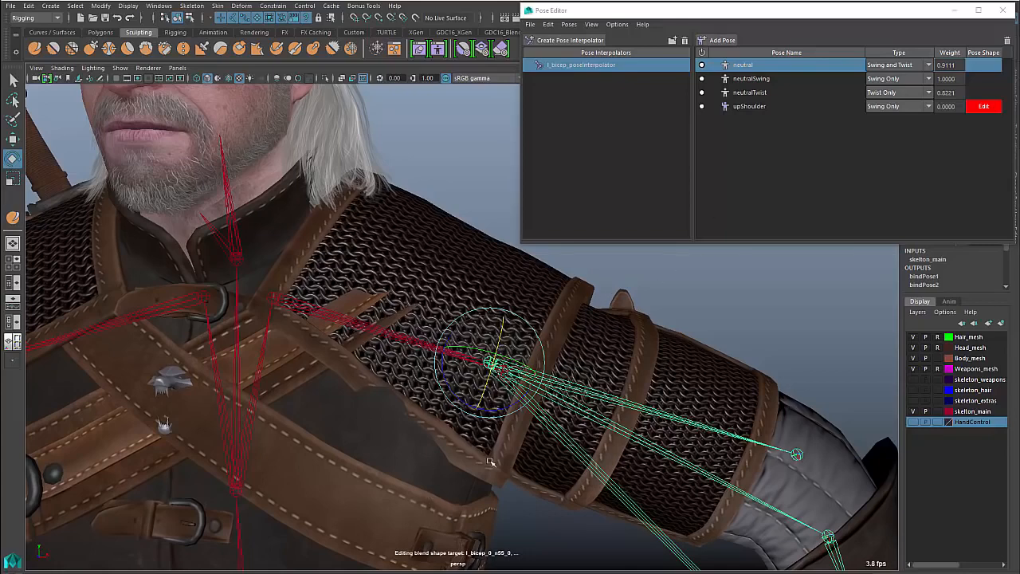
Step: Add a pose for the twisted arm, set its type to Twist Only and rename it rollShoulder
click(722, 41)
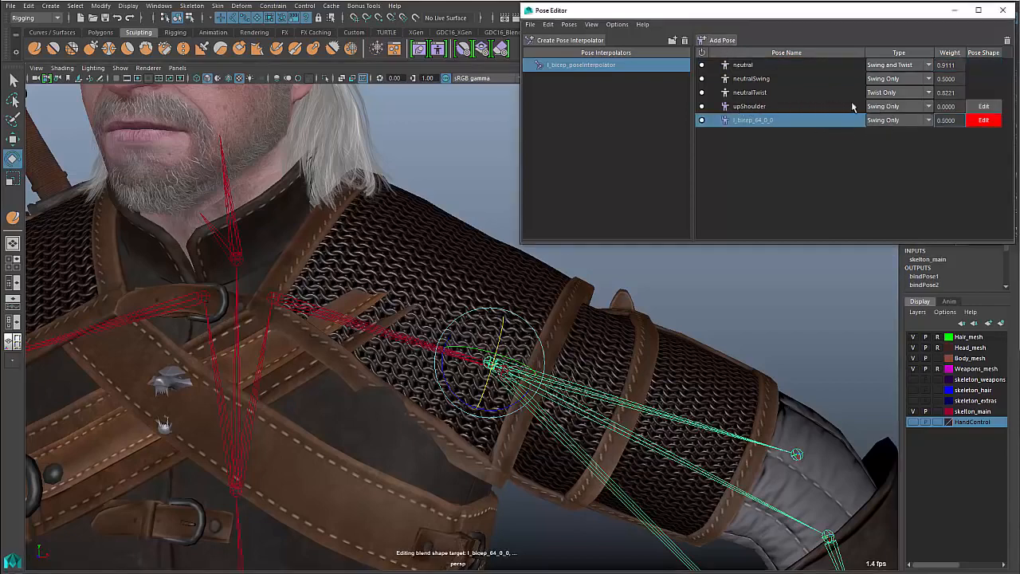
click(896, 120)
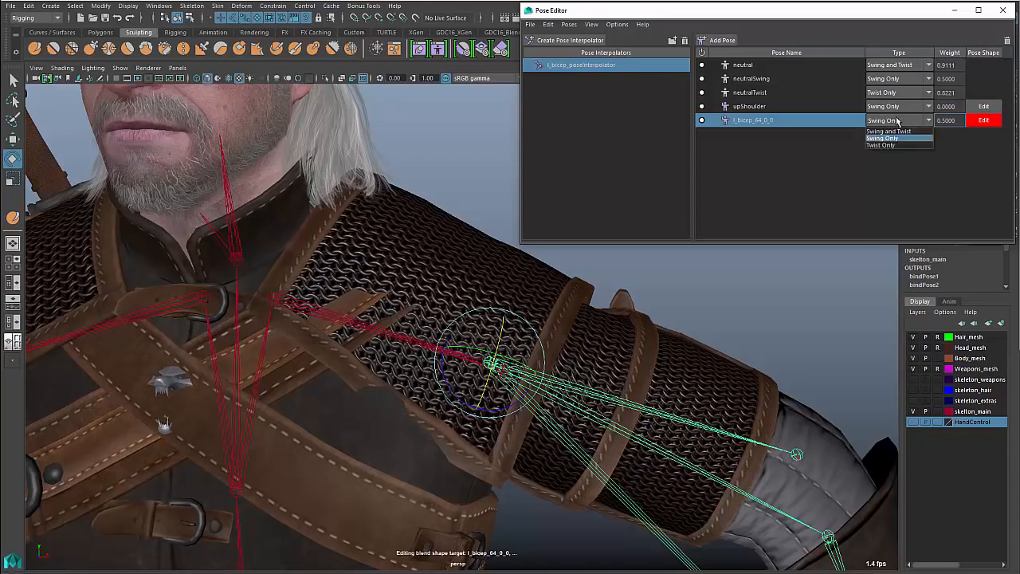
click(901, 145)
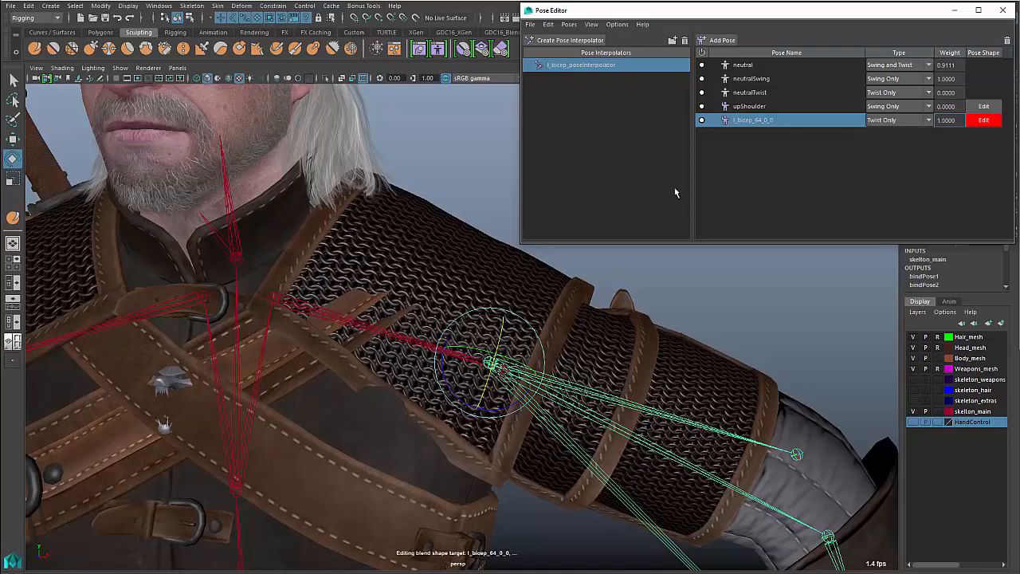
right_click(764, 125)
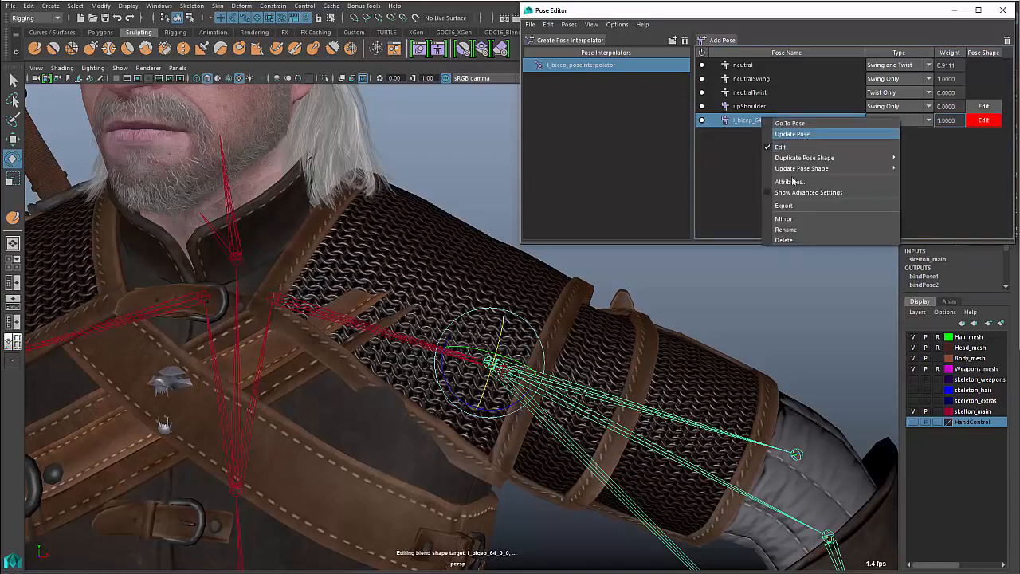
click(794, 231)
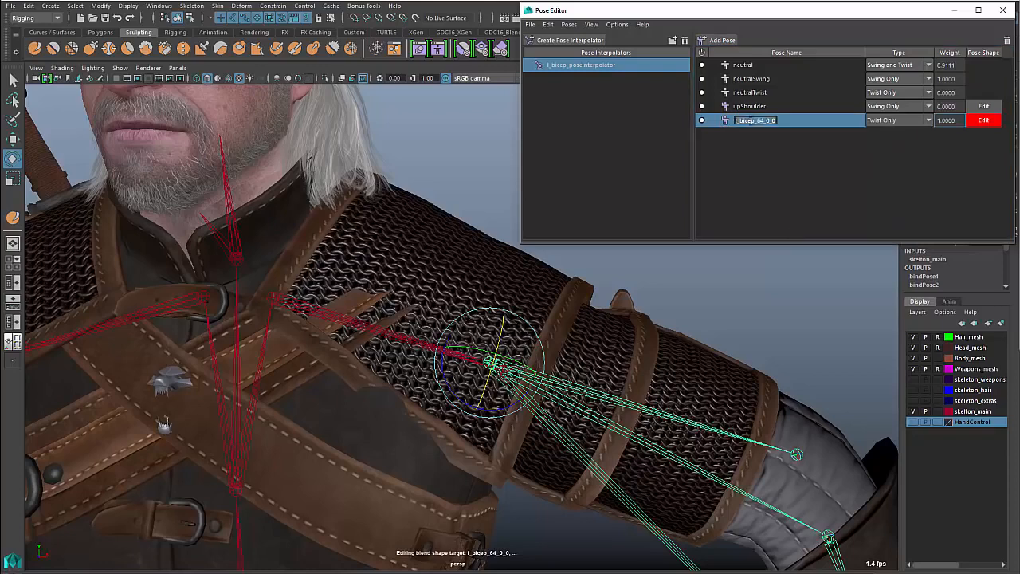
text(lollShoulder)
Step: Move the soft-selected components along the left shoulder plate's lower front edge outward, clear of the chest, for rollShoulder
alt+middle_drag(417, 352, 441, 284)
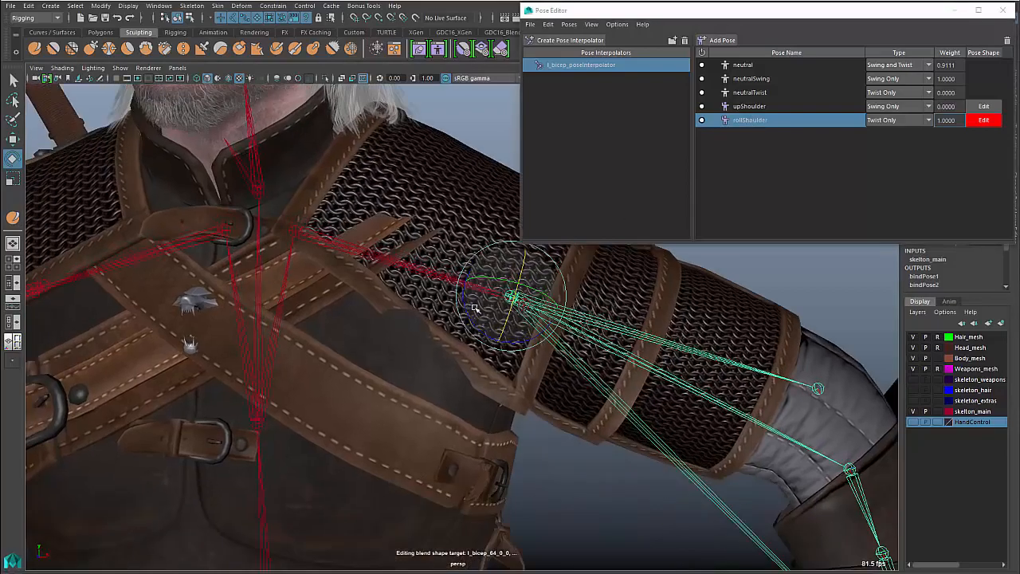
alt+drag(441, 284, 455, 313)
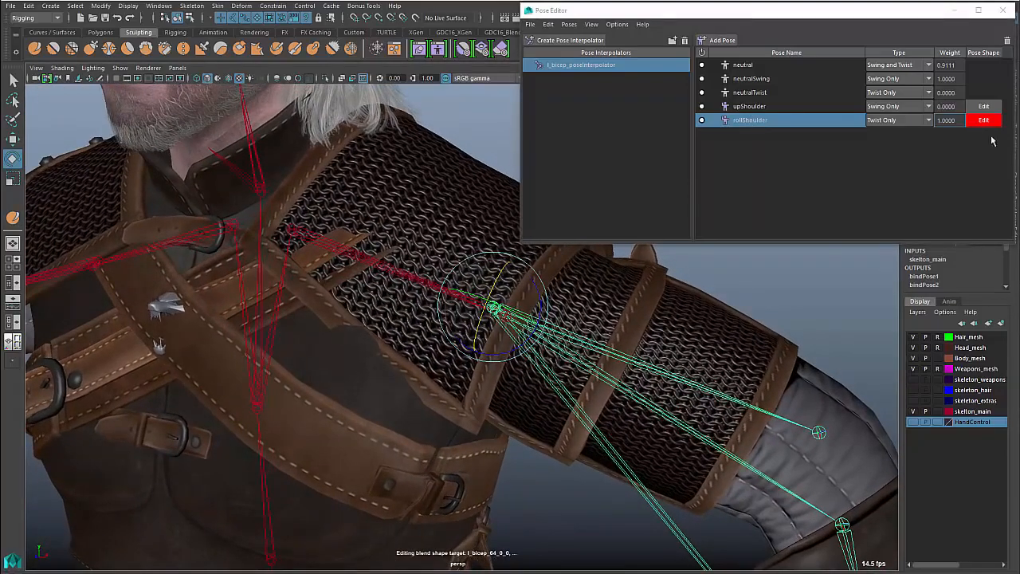
click(405, 354)
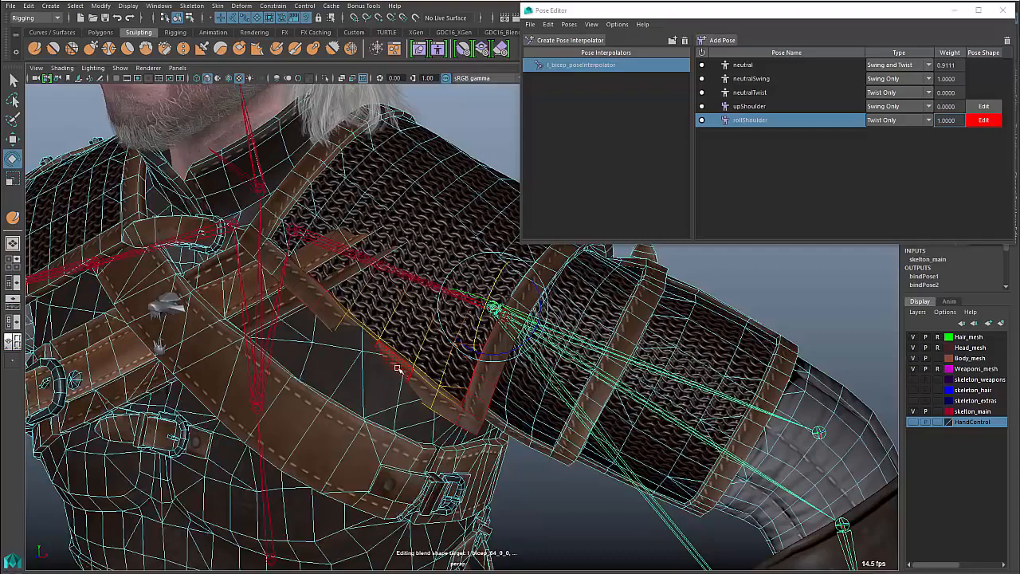
click(720, 295)
click(399, 363)
alt+drag(397, 366, 324, 404)
key(w)
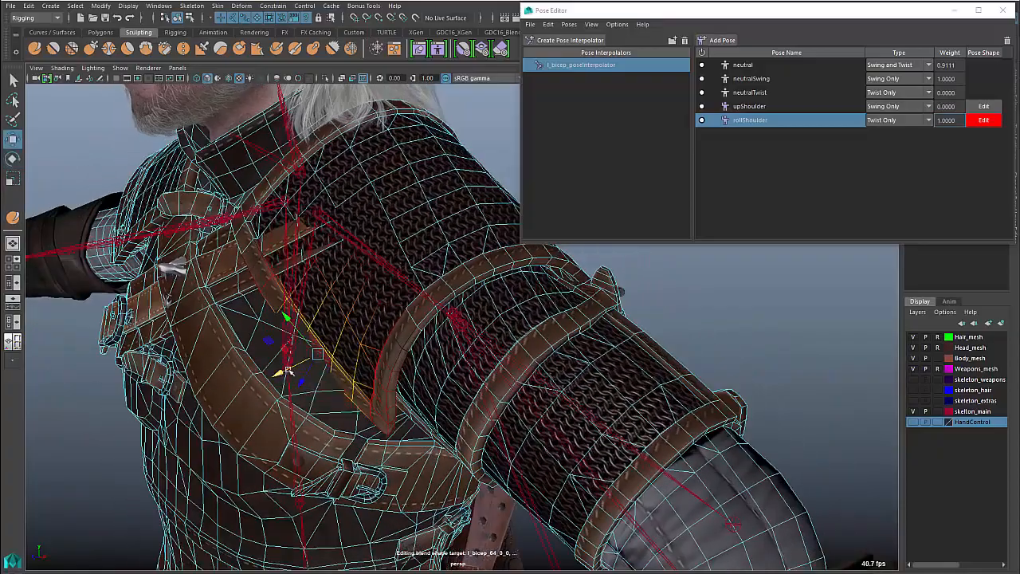
drag(288, 371, 333, 287)
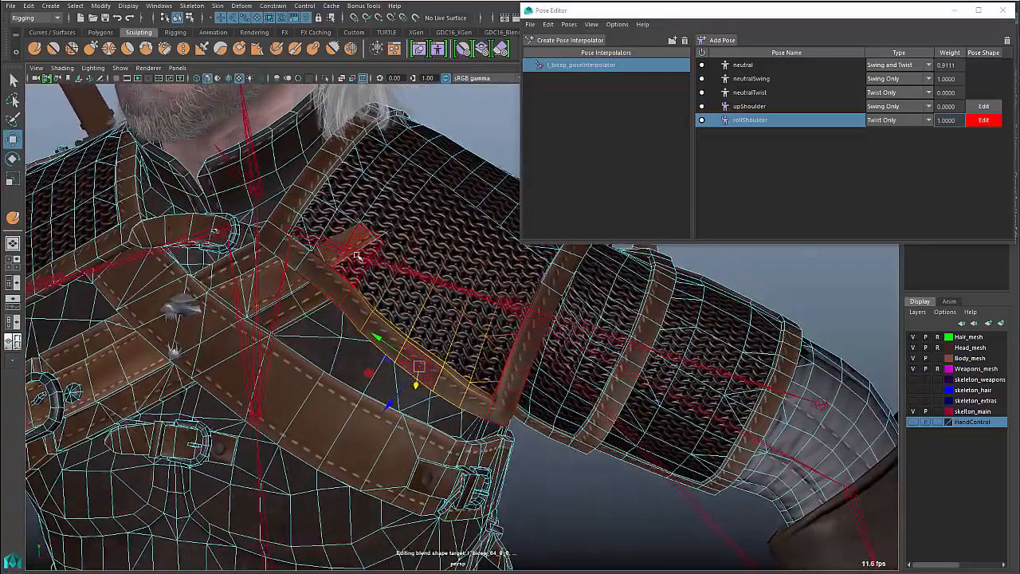
Step: Adjust the shoulder plate's inner front corner to cover the straps poking through, and return the mesh to object mode
alt+drag(357, 255, 389, 342)
key(ctrl+z)
click(282, 248)
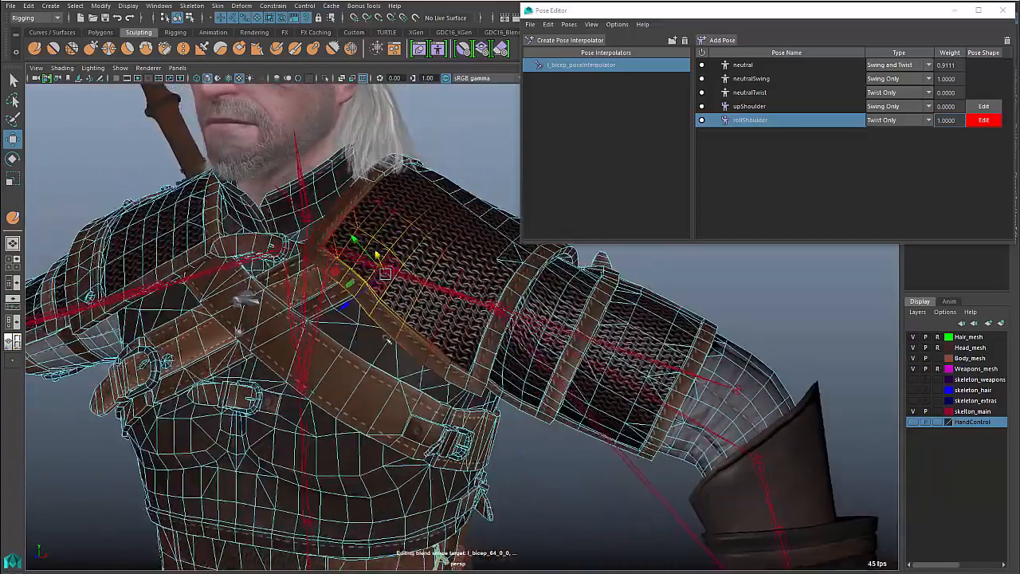
right_drag(519, 301, 538, 277)
click(661, 274)
alt+drag(517, 326, 510, 383)
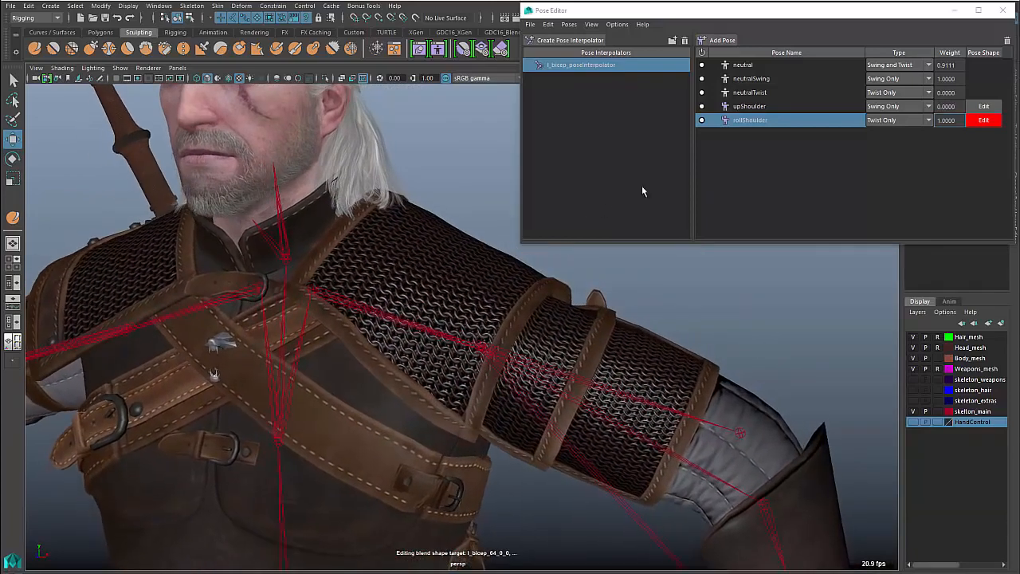
Step: Toggle the rollShoulder pose off and on, and twist the left bicep joint to test how the correction blends
click(702, 121)
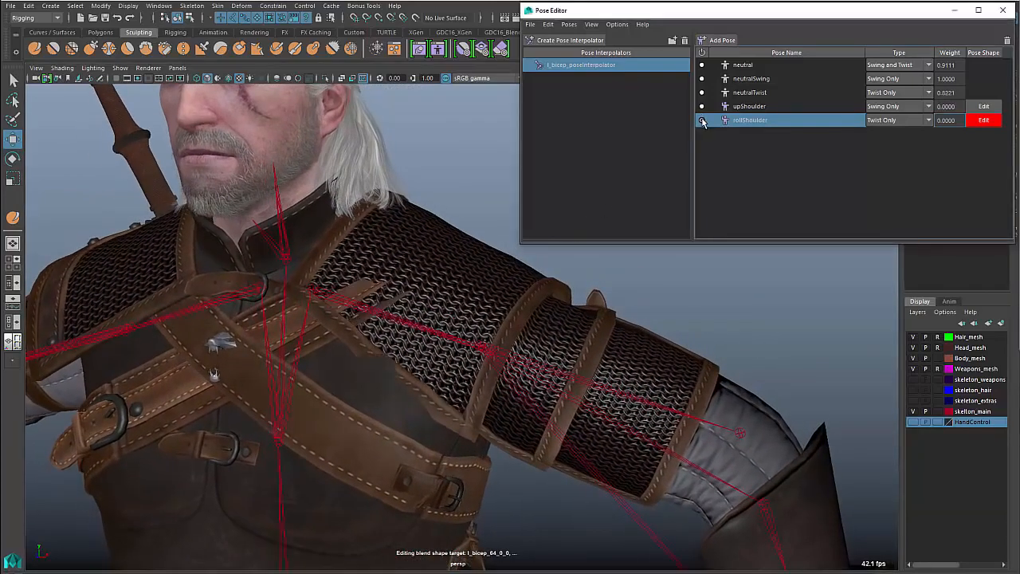
click(702, 121)
click(511, 338)
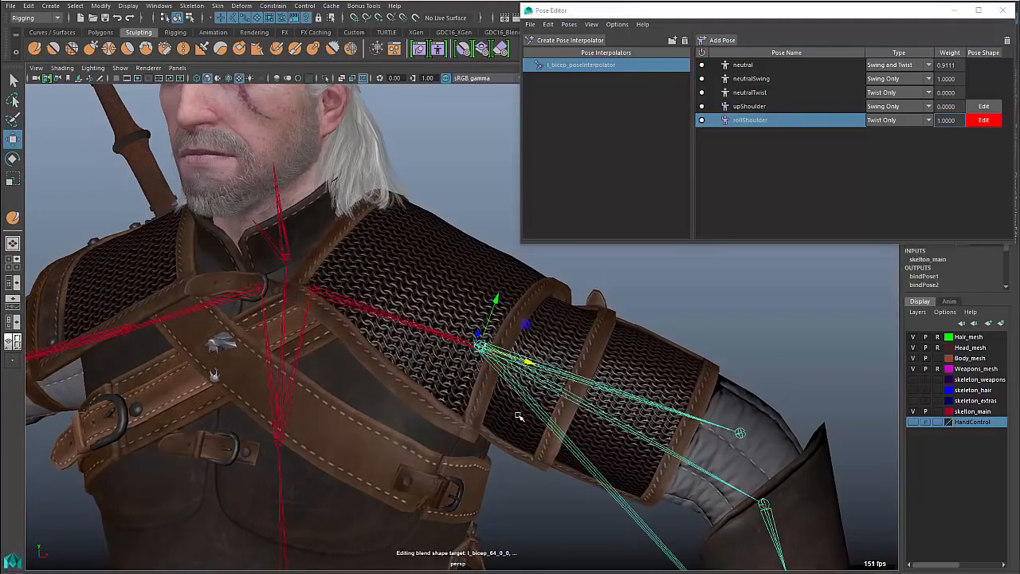
key(e)
drag(494, 303, 486, 320)
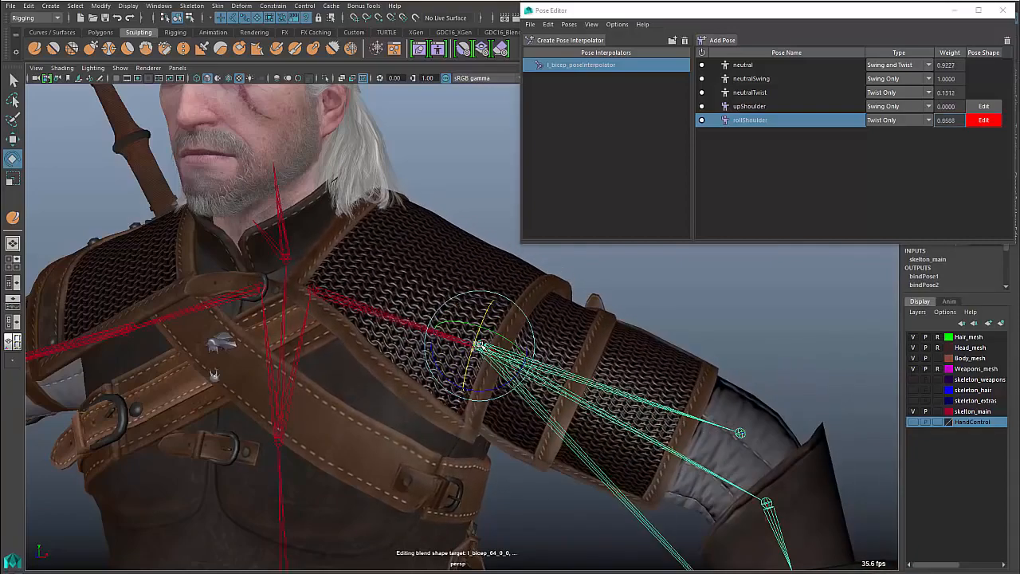
Step: Compare the partly twisted arm with the rollShoulder pose off and on, and return to the neutral pose
click(703, 119)
click(702, 119)
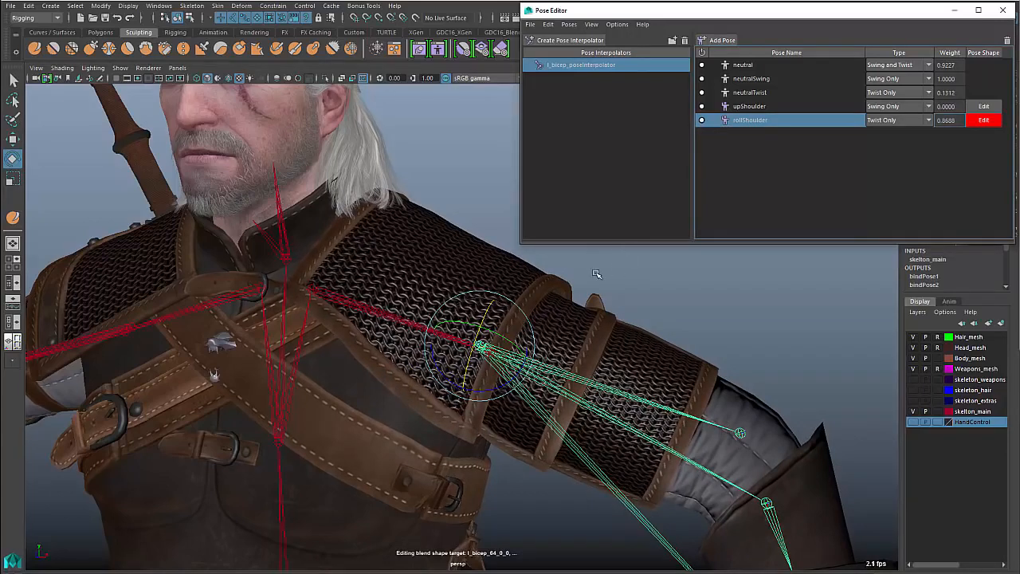
click(754, 67)
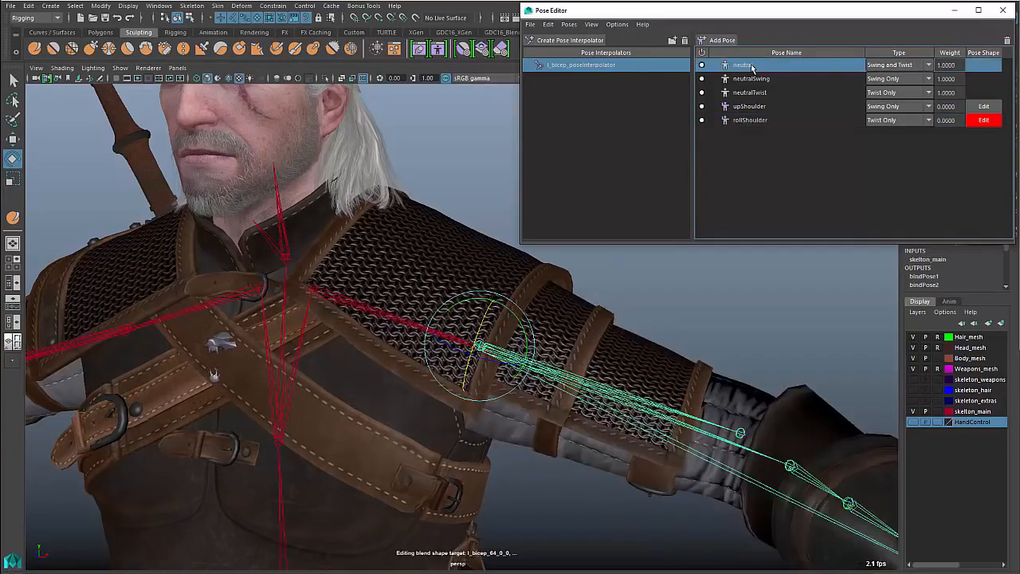
Step: Swing the left bicep joint forward across the body and add a new pose to the bicep pose interpolator
alt+drag(544, 388, 472, 355)
alt+right_drag(472, 356, 553, 388)
alt+middle_drag(553, 388, 570, 401)
mouse_move(571, 401)
alt+right_down()
mouse_move(600, 405)
mouse_move(584, 398)
alt+right_up()
alt+drag(584, 399, 581, 395)
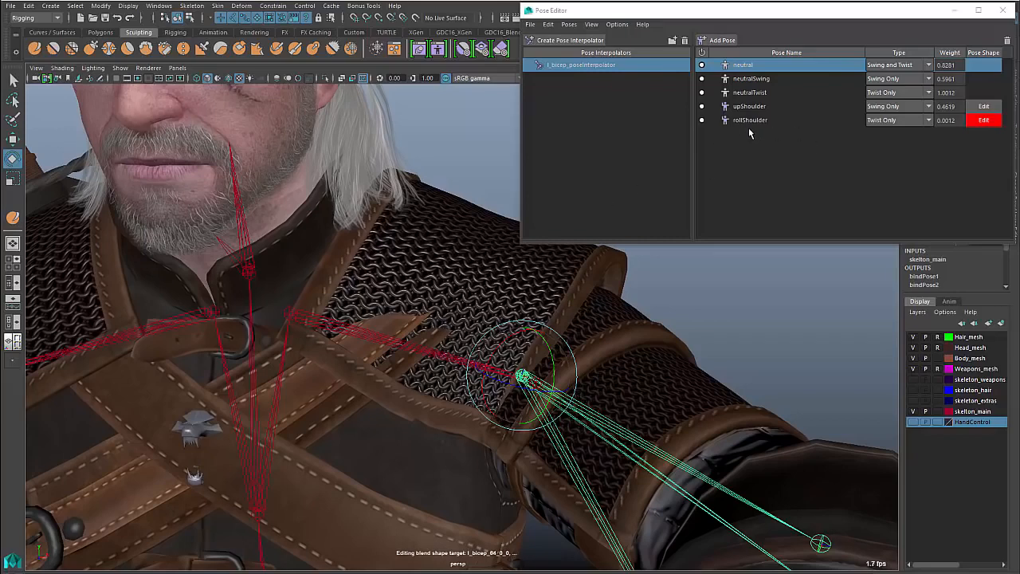
click(716, 39)
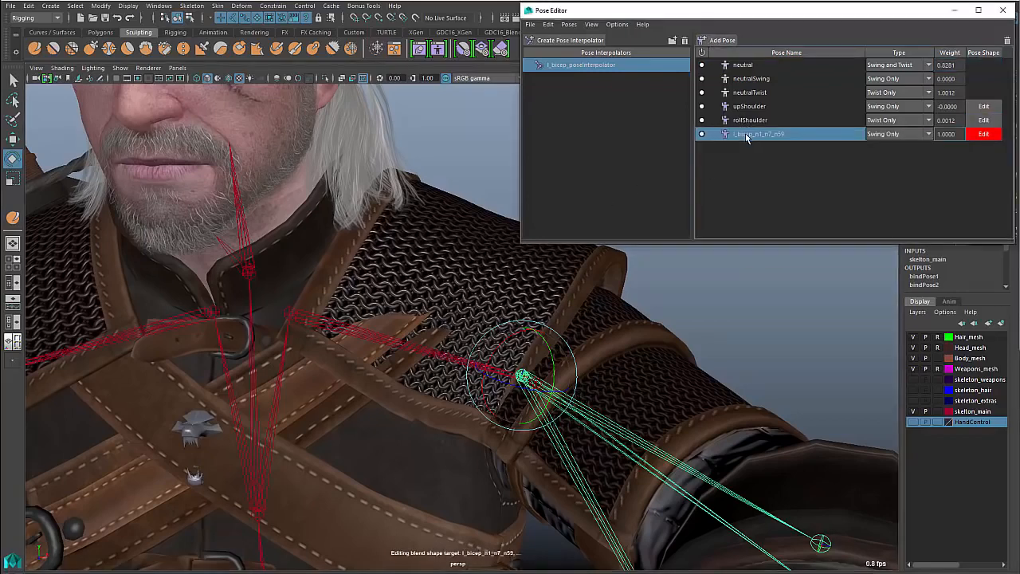
Step: Rename the new pose forwardShoulder and set its type to Swing and Twist
right_click(746, 136)
click(746, 135)
right_click(747, 135)
click(783, 247)
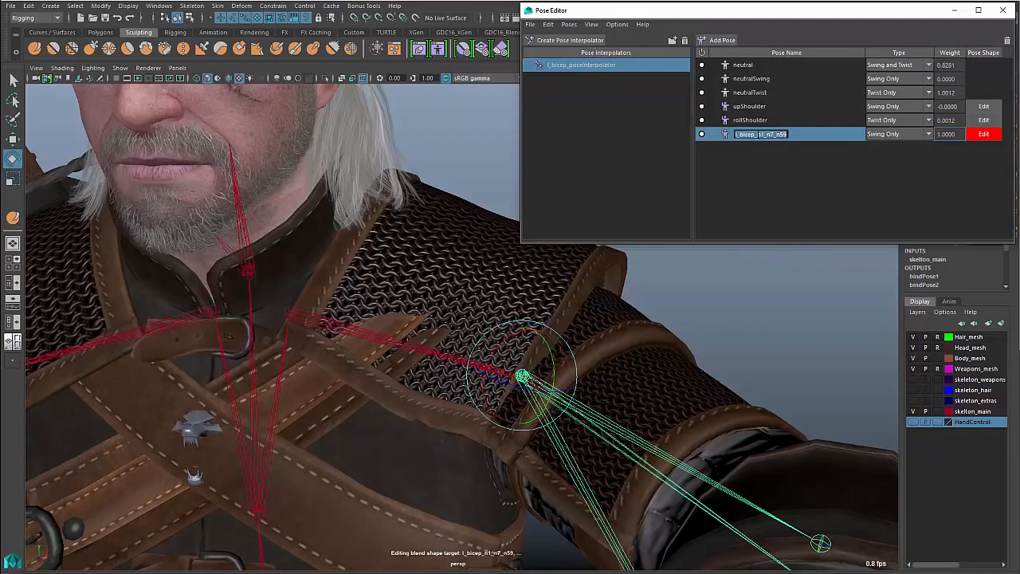
text(forwardShoulder)
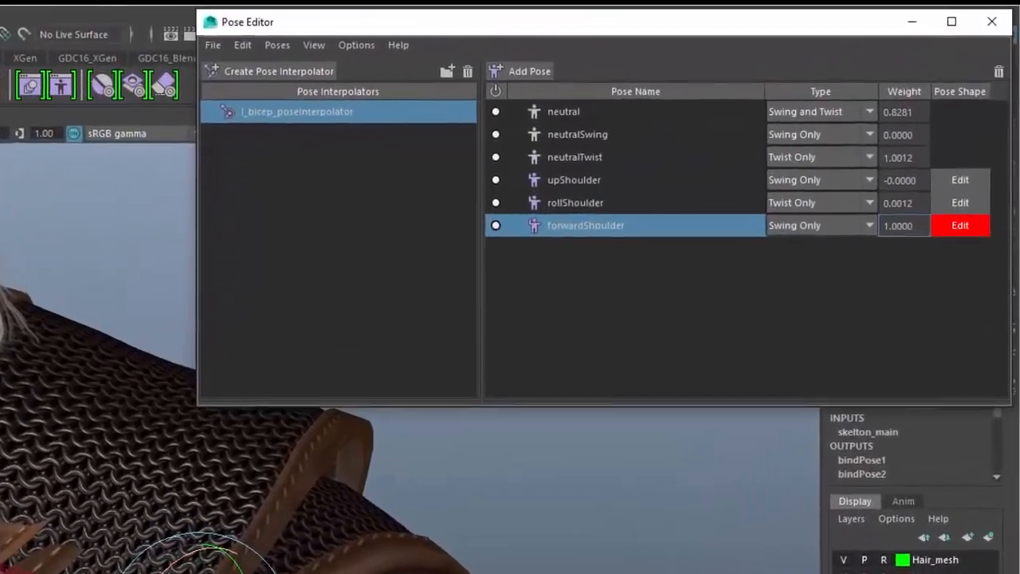
click(815, 226)
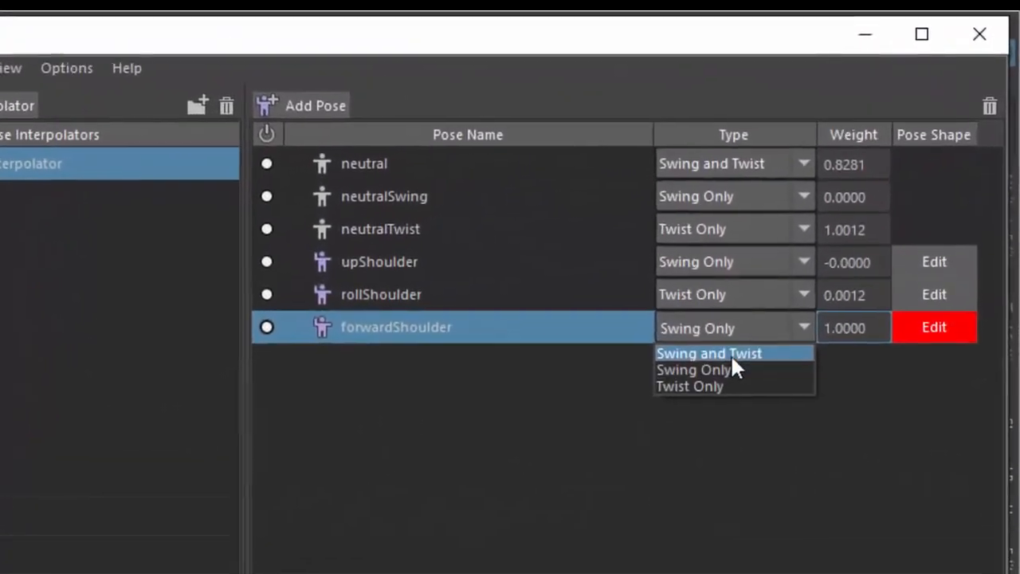
click(733, 356)
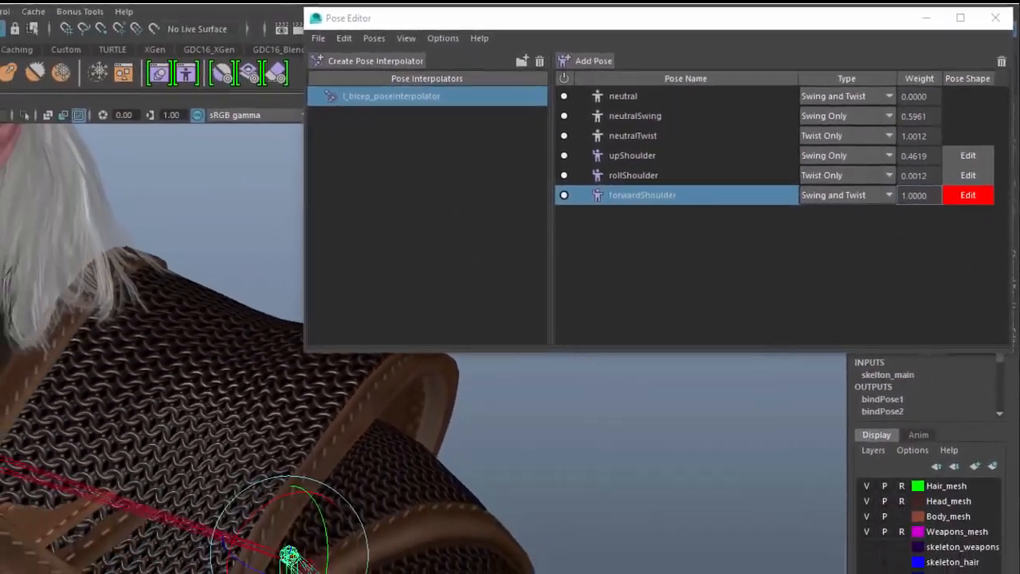
Step: Move the soft-selected vertices along the left shoulder plate's lower front edge to cover the straps poking through in forwardShoulder
right_drag(343, 550, 292, 553)
click(373, 506)
key(w)
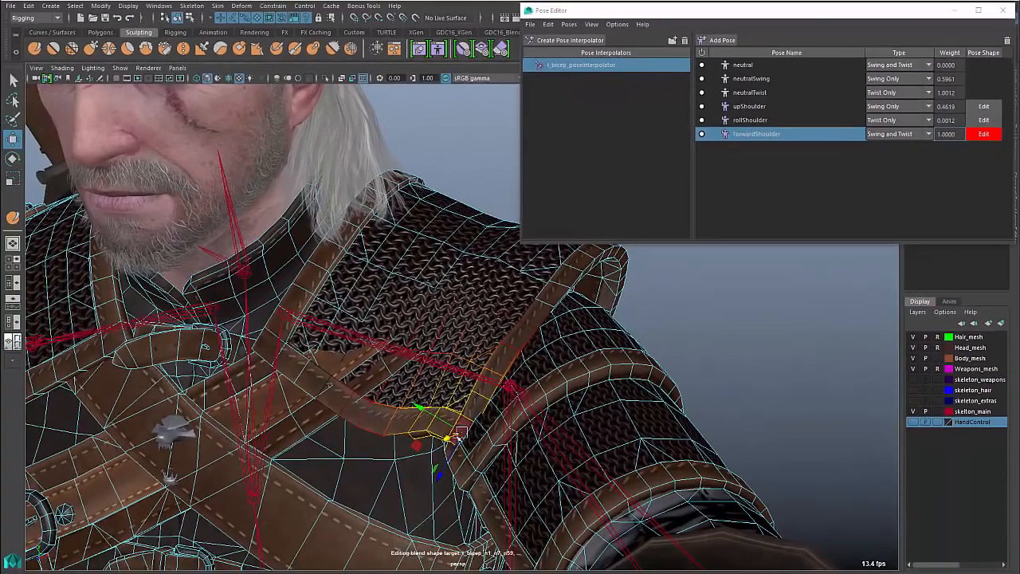
drag(433, 449, 459, 424)
click(371, 378)
alt+drag(393, 395, 330, 397)
click(289, 343)
drag(267, 338, 274, 338)
alt+drag(349, 367, 629, 280)
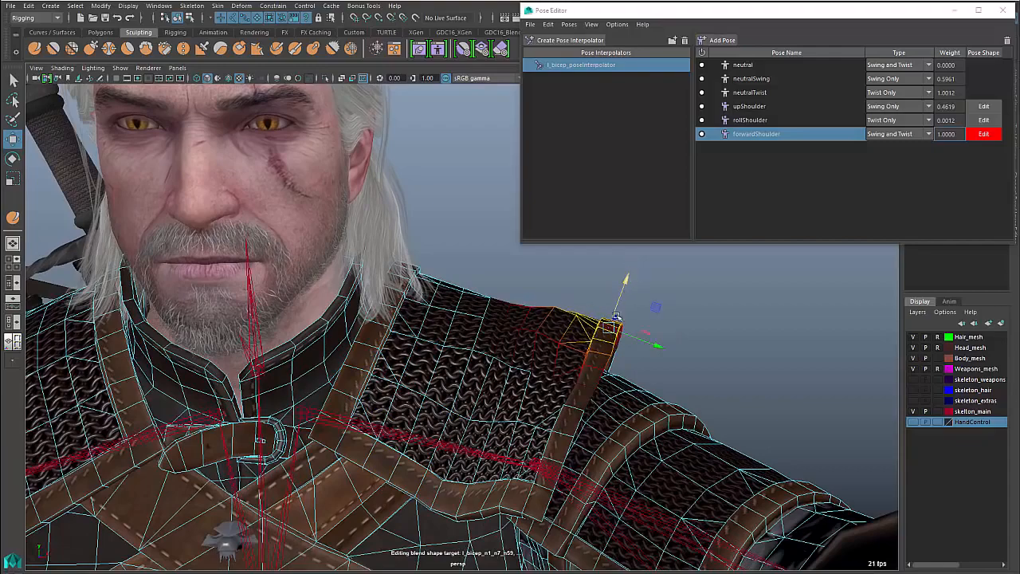
Step: Widen the soft selection, lower the left shoulder plate's top outer corner, and adjust its rear edge toward the arm
key(b)
drag(616, 316, 645, 316)
drag(626, 280, 623, 291)
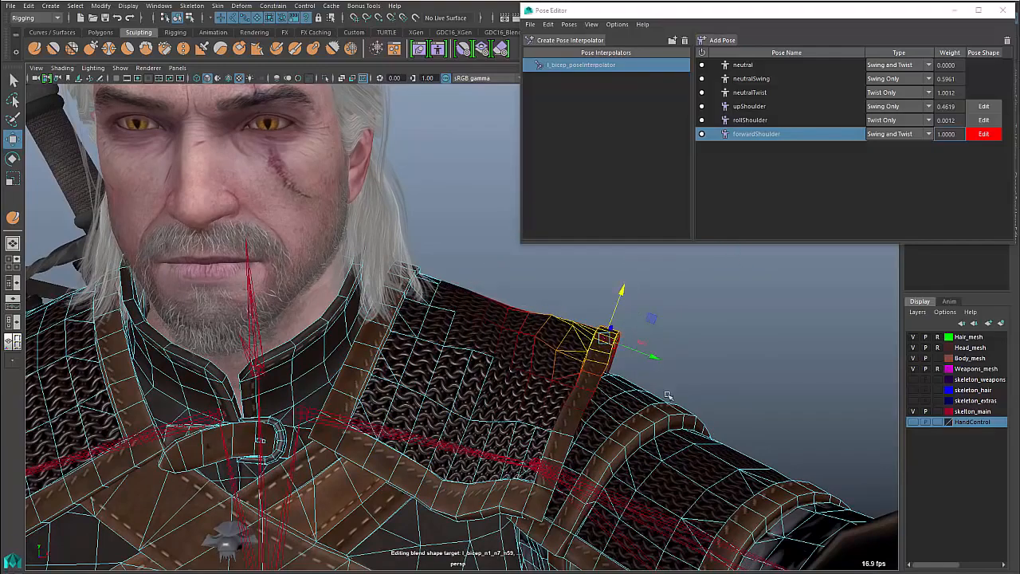
alt+drag(668, 396, 536, 423)
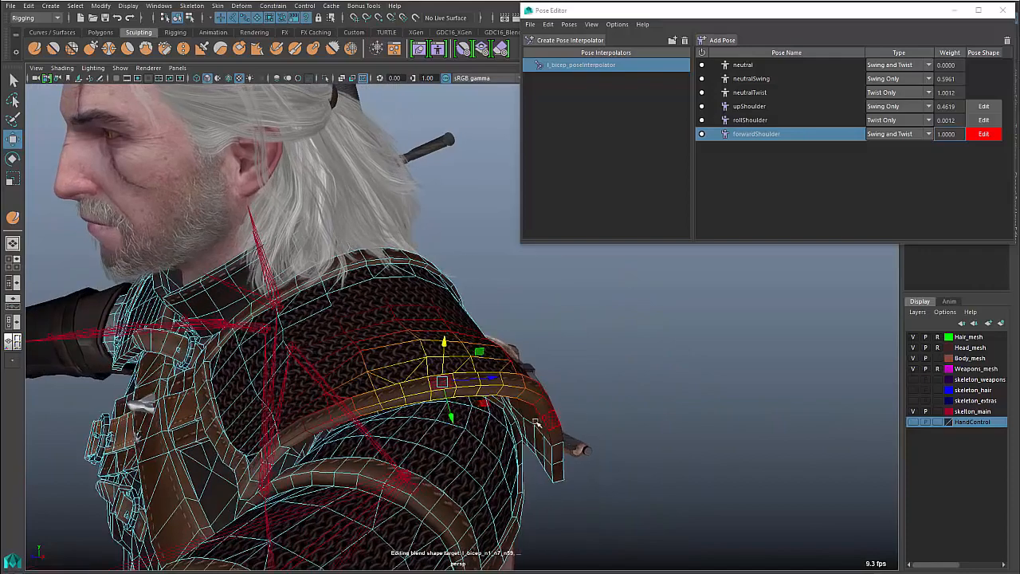
click(542, 407)
drag(575, 388, 557, 474)
mouse_move(545, 470)
alt+mouse_down()
mouse_move(574, 451)
mouse_move(580, 341)
alt+mouse_up()
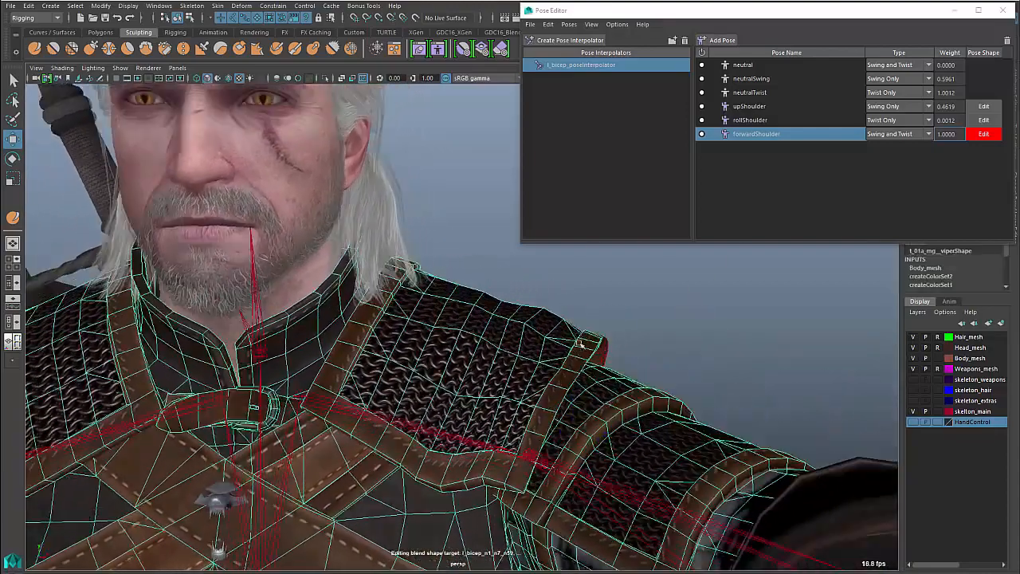
Step: Sculpt the top of the left shoulder plate into a smoother contour for forwardShoulder, and deselect the mesh
mouse_move(544, 353)
shift+right_down()
mouse_move(515, 345)
mouse_move(542, 345)
mouse_move(549, 359)
mouse_move(567, 338)
mouse_move(514, 322)
shift+right_up()
click(654, 328)
click(565, 336)
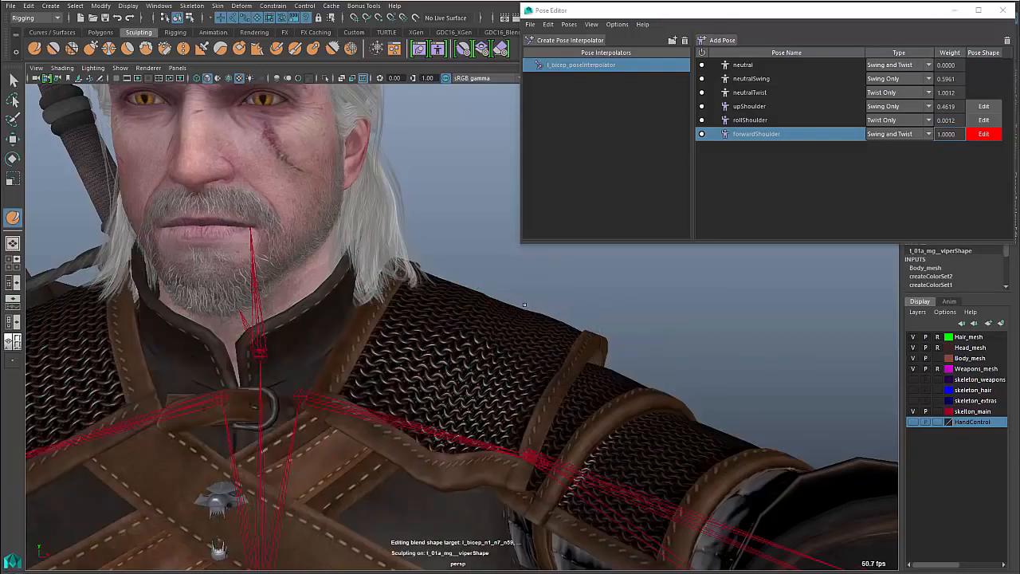
mouse_move(524, 304)
alt+mouse_down()
mouse_move(527, 317)
mouse_move(501, 307)
mouse_move(520, 313)
alt+mouse_up()
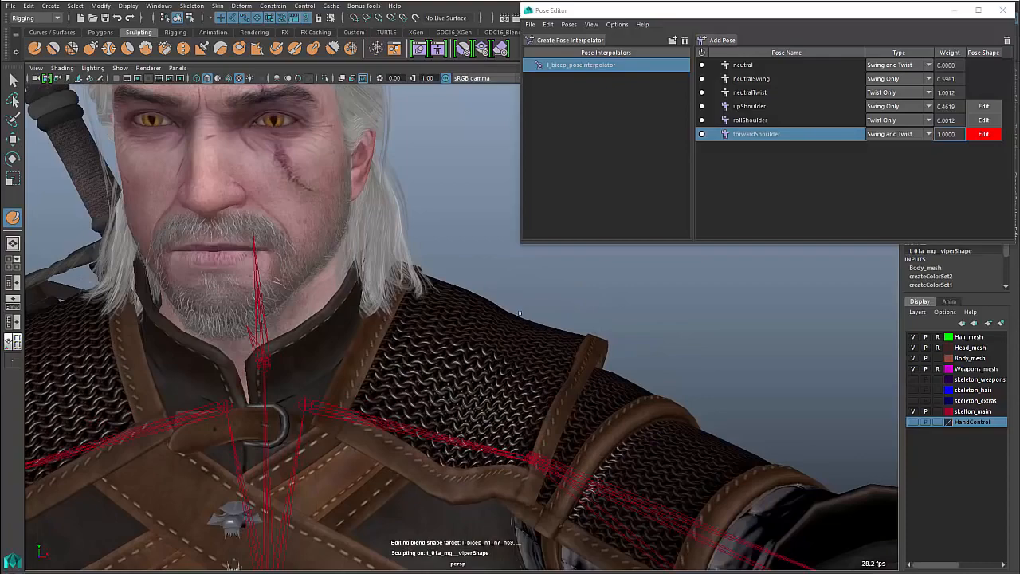
alt+right_drag(600, 378, 557, 372)
alt+drag(556, 372, 602, 383)
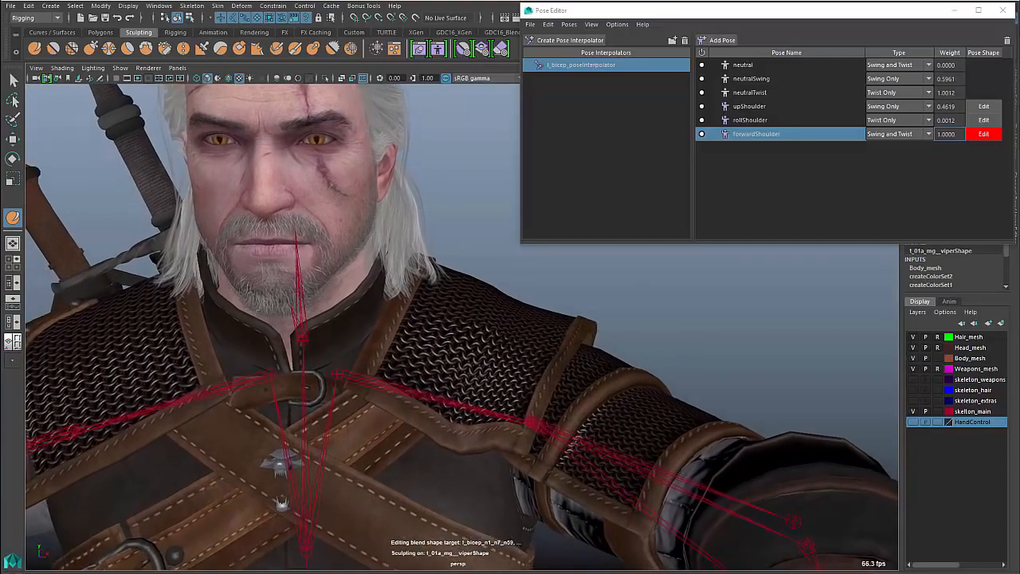
key(q)
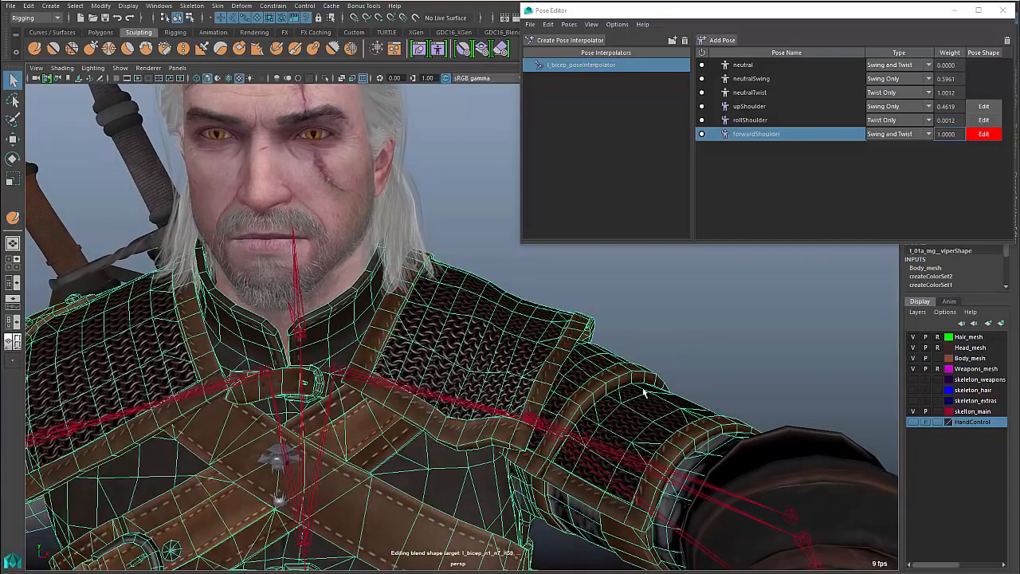
click(659, 341)
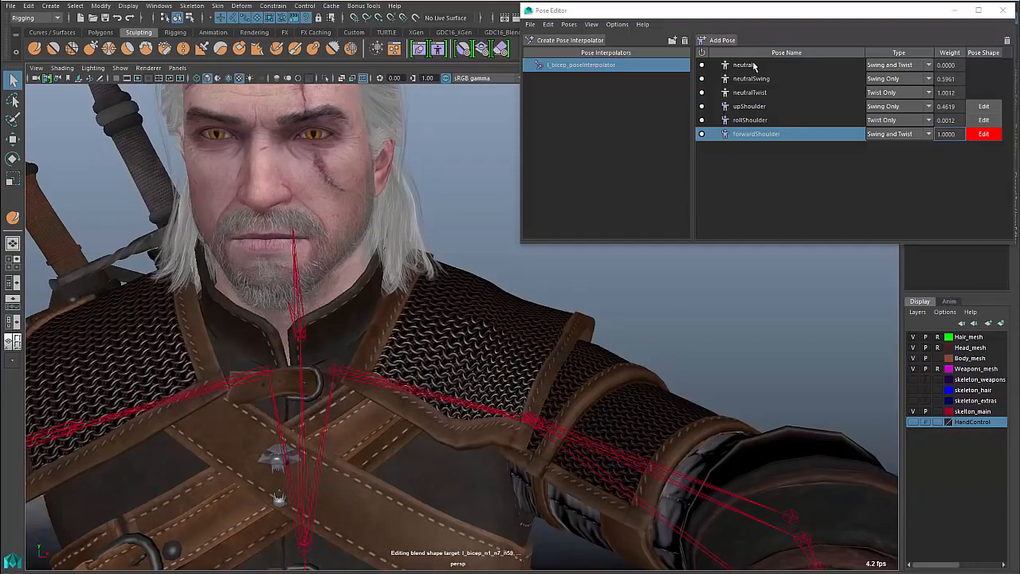
Step: Return to the neutral pose, swing the left bicep joint forward to test forwardShoulder, and undo the rotation
double_click(755, 66)
alt+drag(695, 417, 503, 416)
click(553, 425)
key(e)
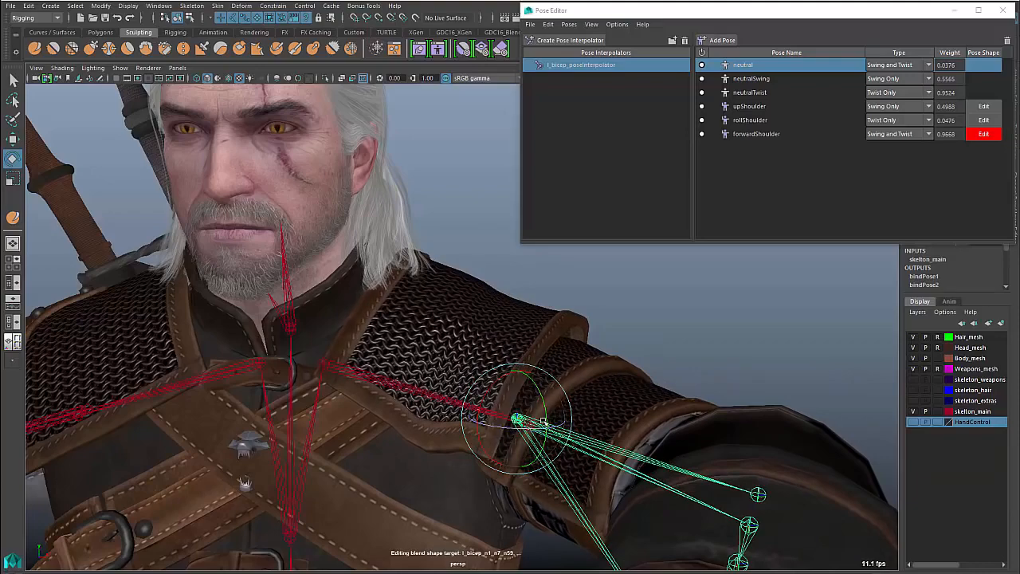
key(ctrl+z)
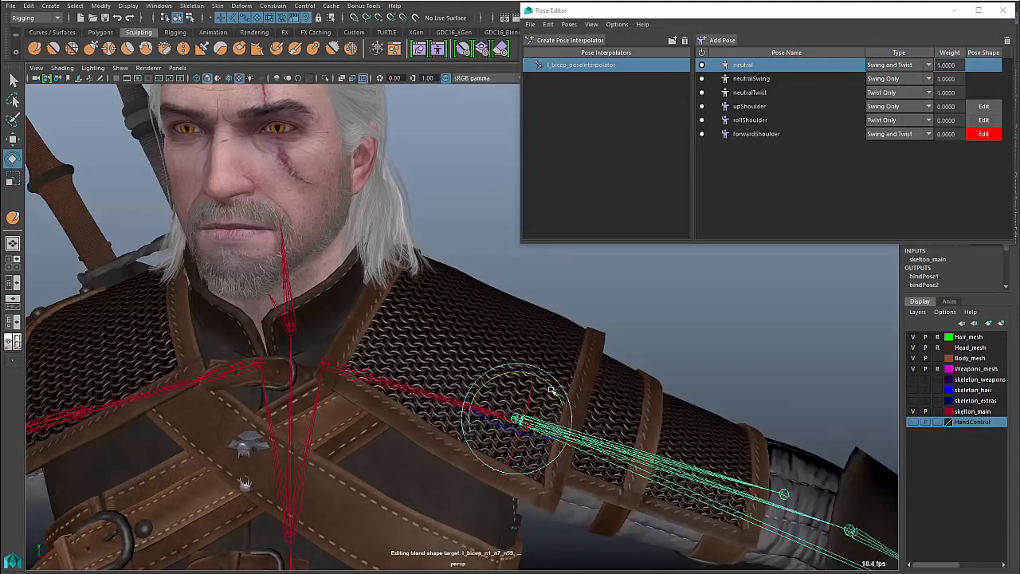
Step: Raise the left arm partly forward and toggle the upShoulder, rollShoulder and forwardShoulder poses off and on to compare their corrections
drag(550, 391, 510, 391)
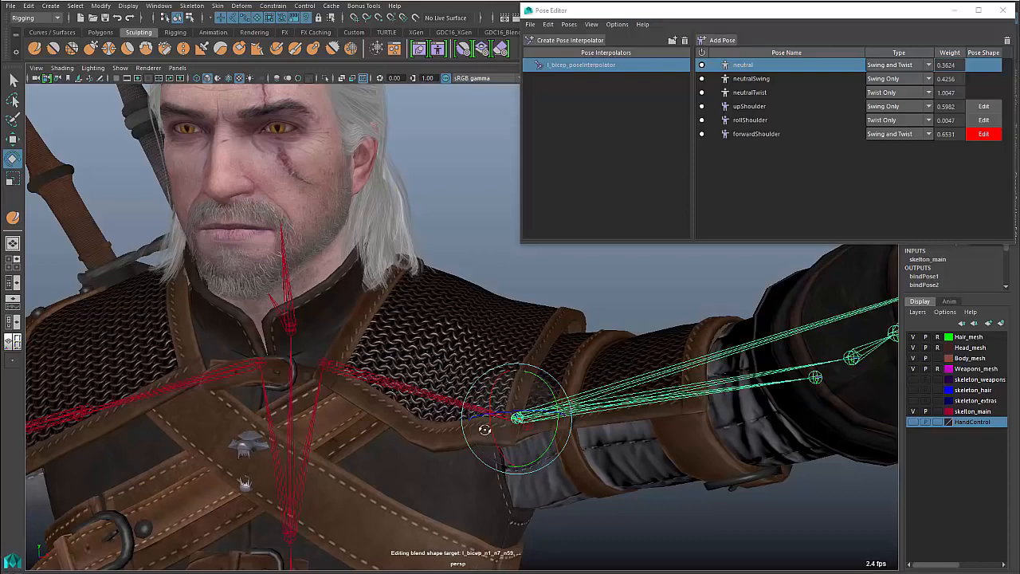
alt+middle_drag(491, 430, 500, 404)
alt+right_drag(500, 404, 530, 405)
alt+middle_drag(530, 405, 542, 387)
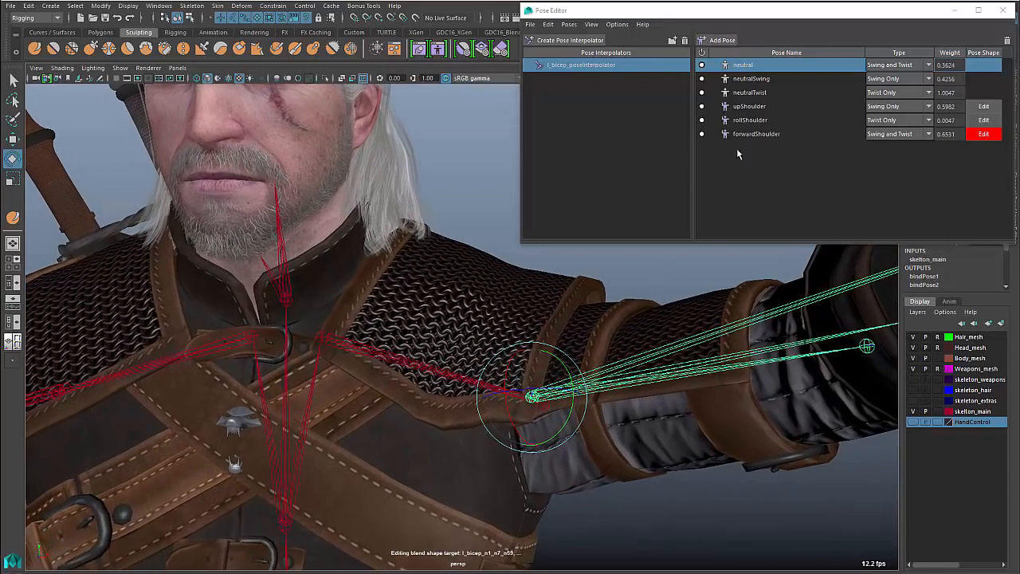
click(701, 120)
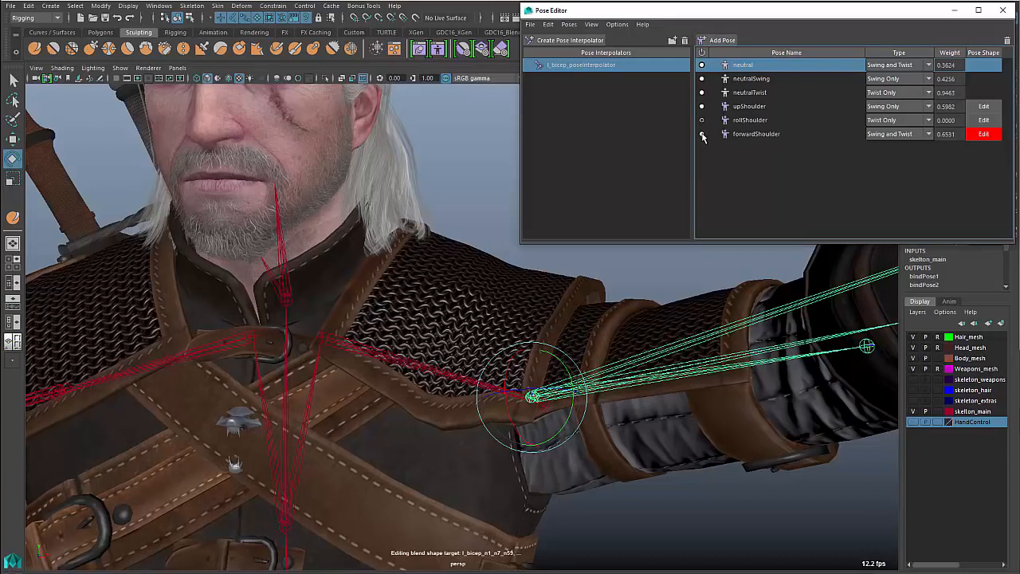
click(702, 134)
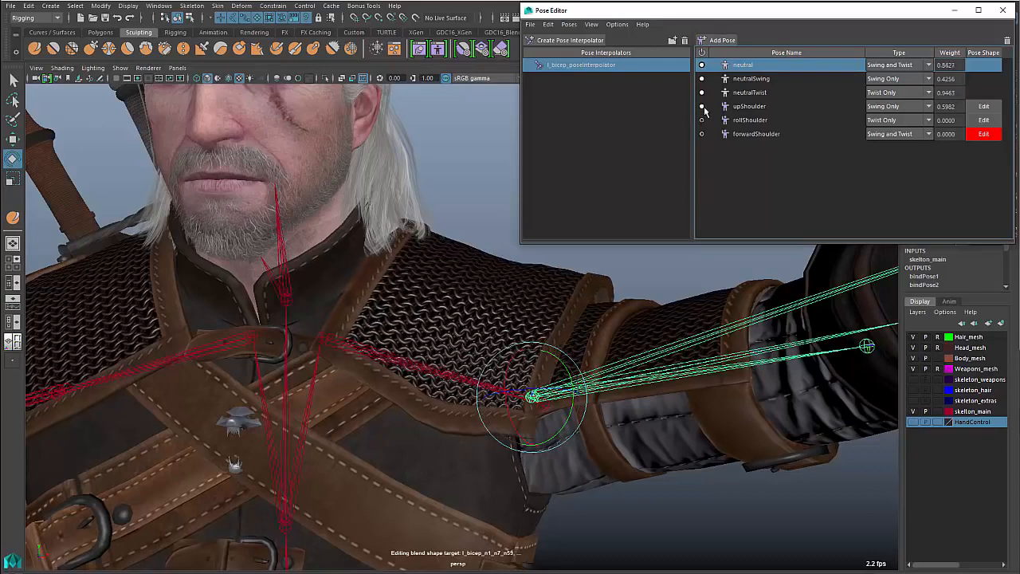
click(702, 107)
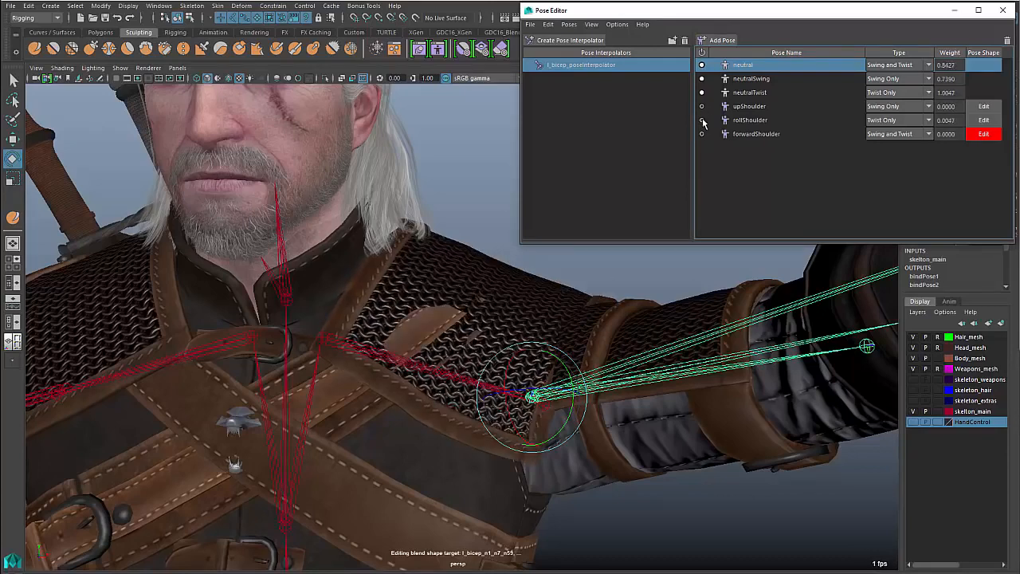
click(702, 120)
click(702, 135)
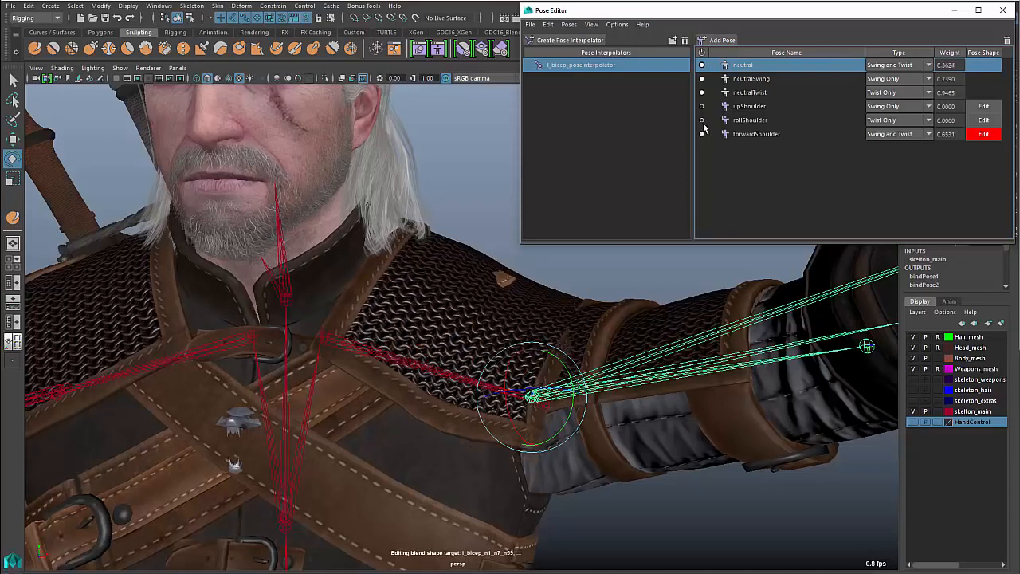
click(702, 107)
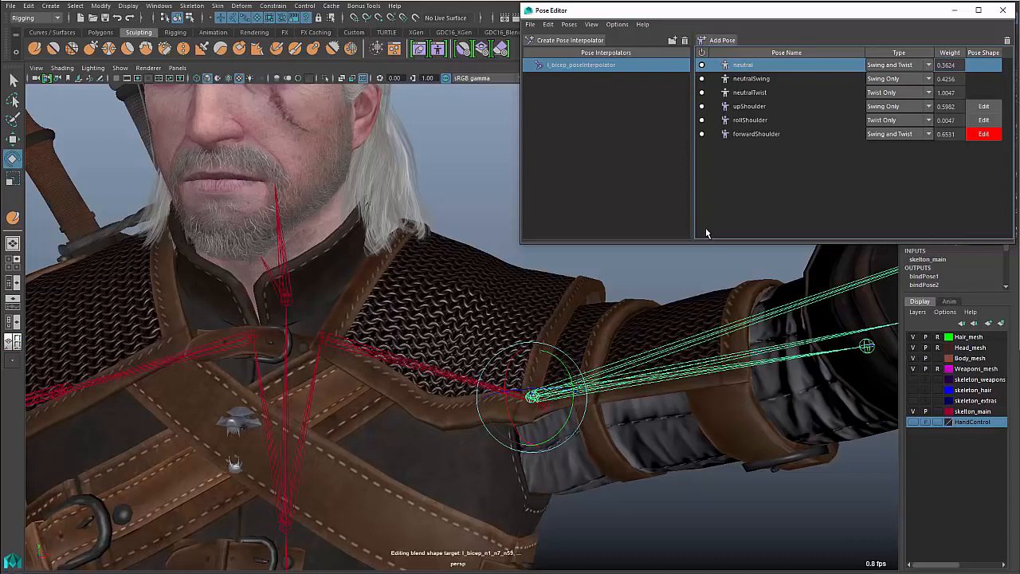
click(697, 489)
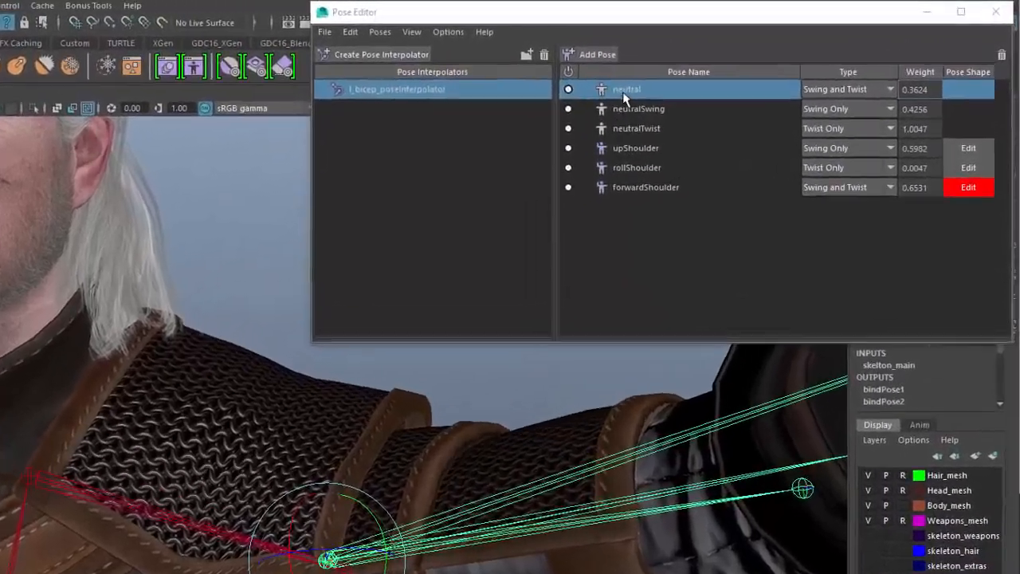
Step: Return to the neutral pose and swing the left bicep joint upward to check the pose weights
double_click(741, 67)
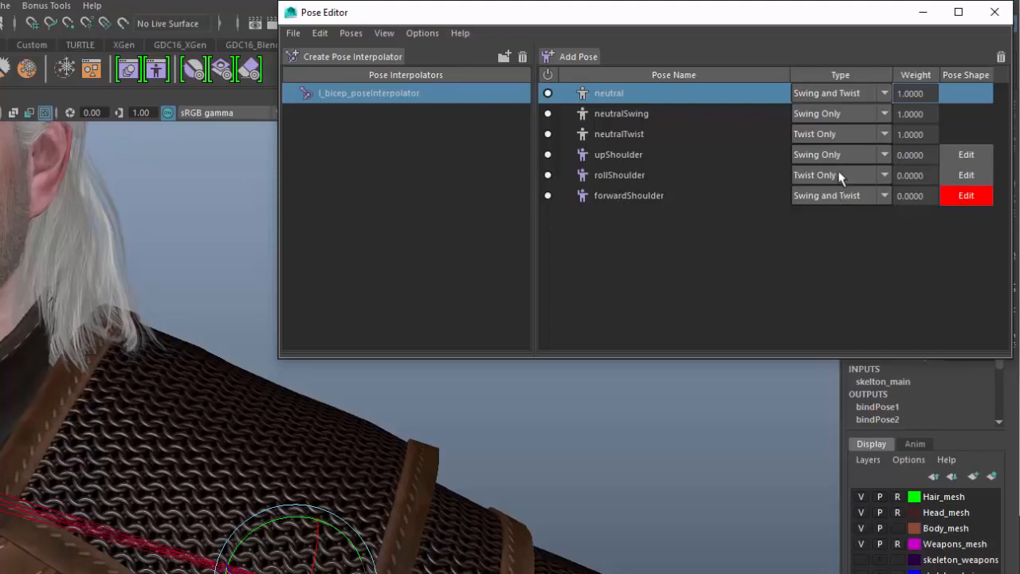
click(335, 530)
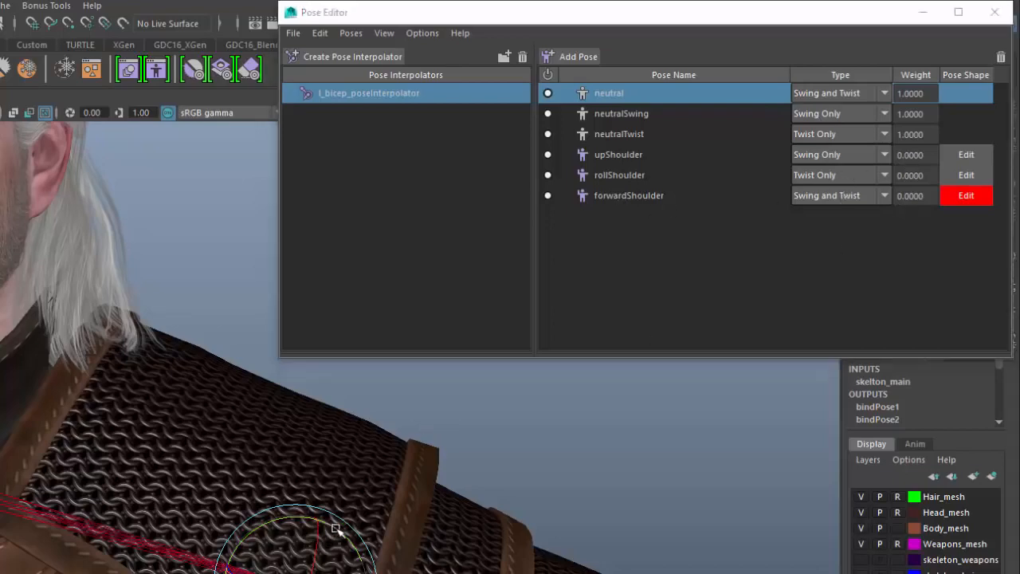
drag(335, 530, 287, 501)
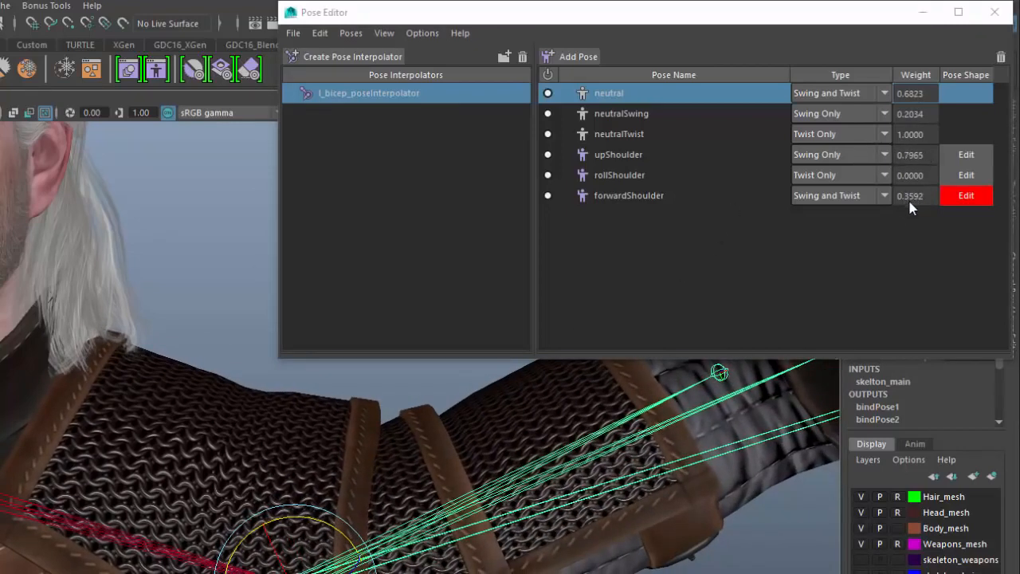
Step: Twist the left bicep joint to check how the pose weights respond, and undo the last twist adjustment
drag(317, 558, 311, 565)
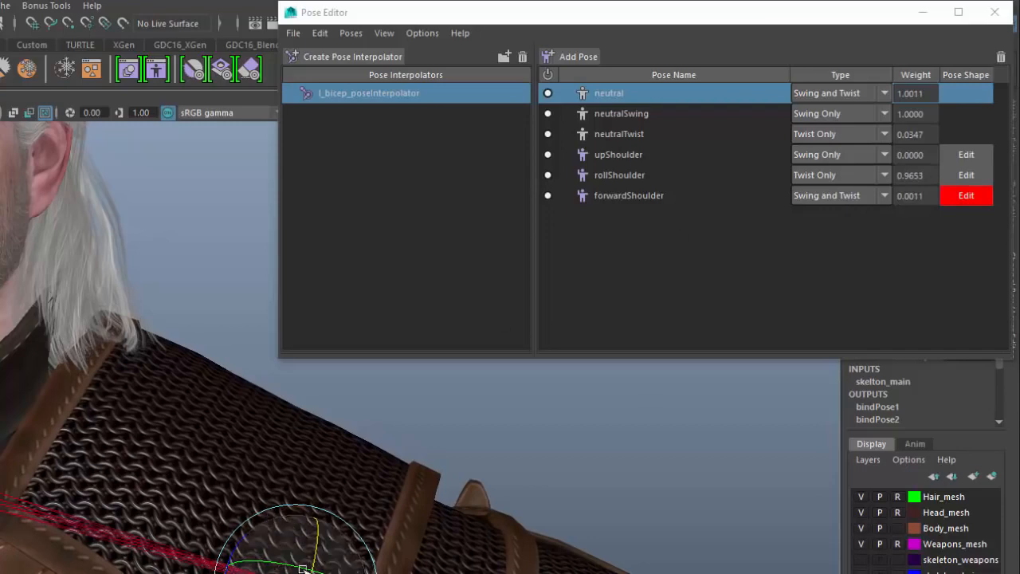
drag(320, 548, 307, 547)
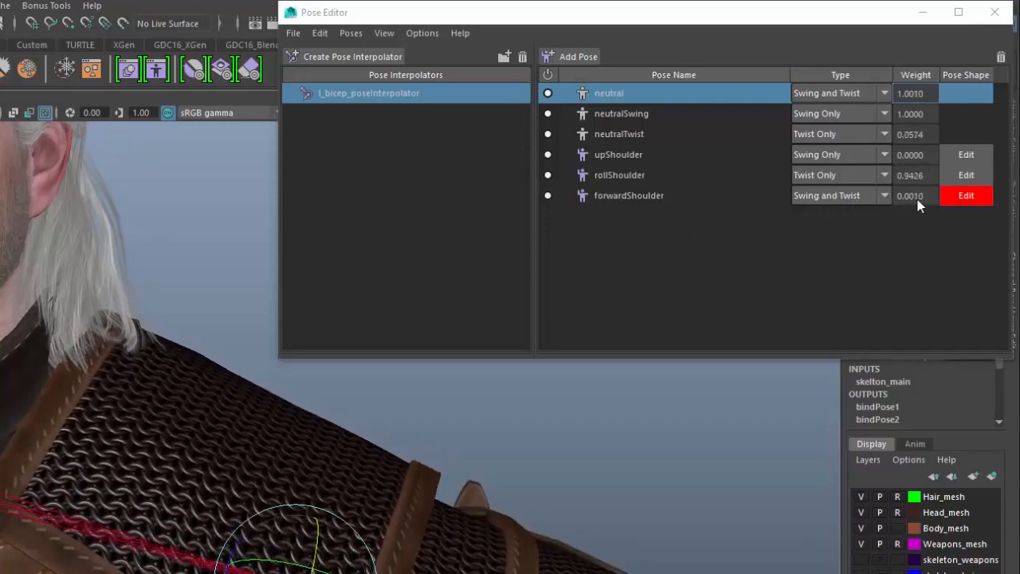
key(ctrl+z)
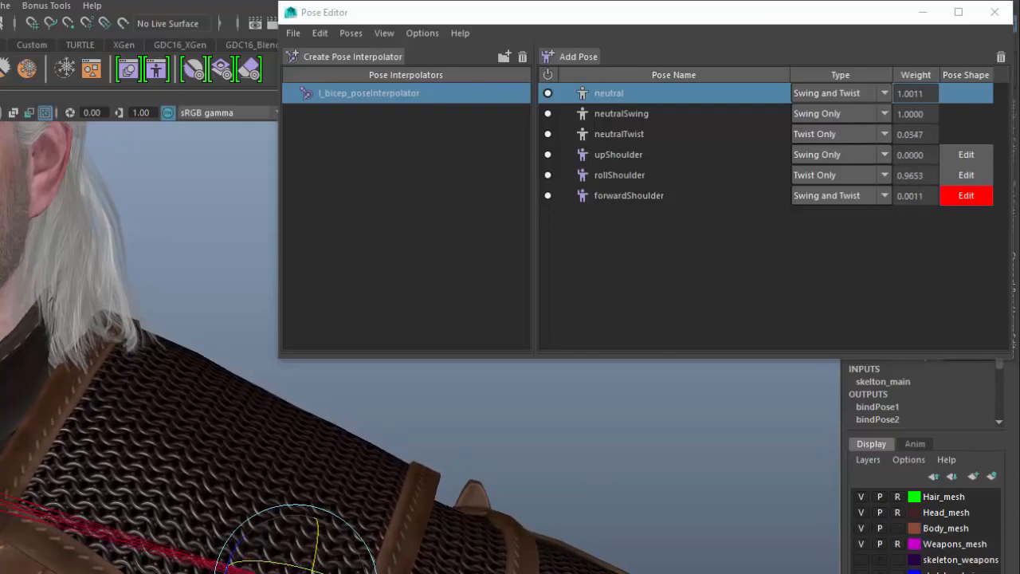
Step: Combine swing and twist on the left bicep joint to examine how all three shoulder corrections blend
drag(301, 551, 264, 545)
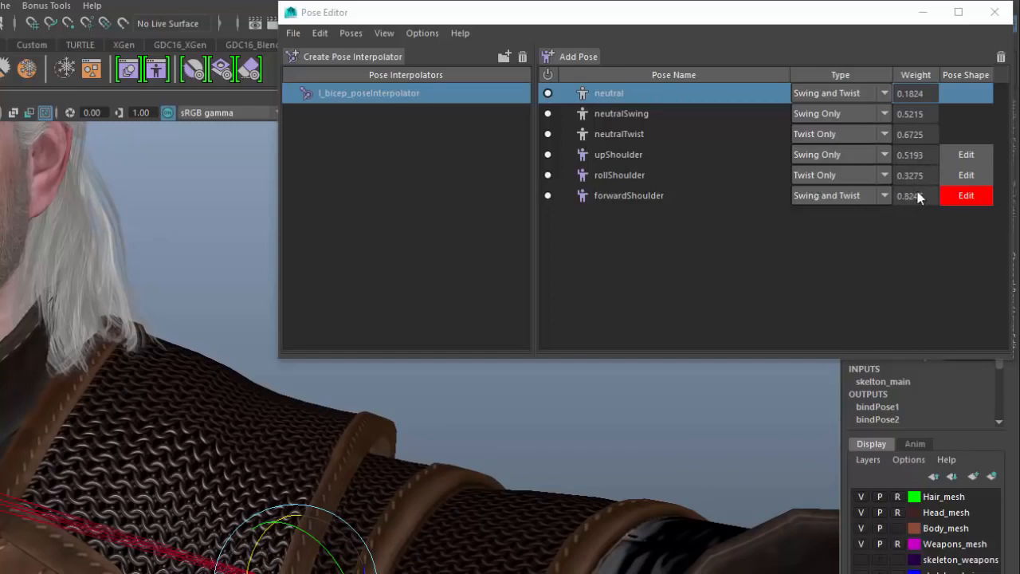
alt+right_drag(283, 552, 266, 550)
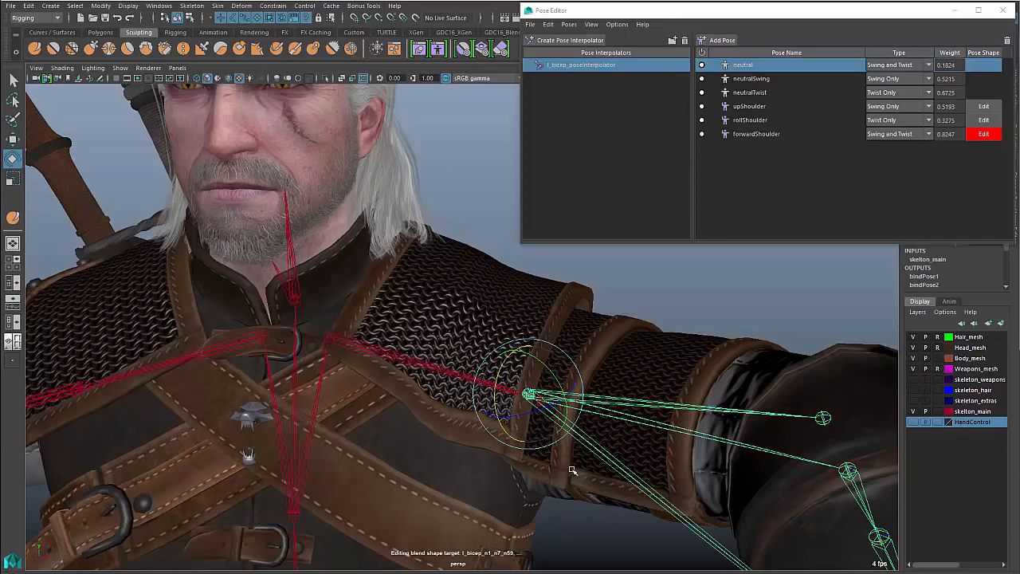
scroll(571, 470, down, 3)
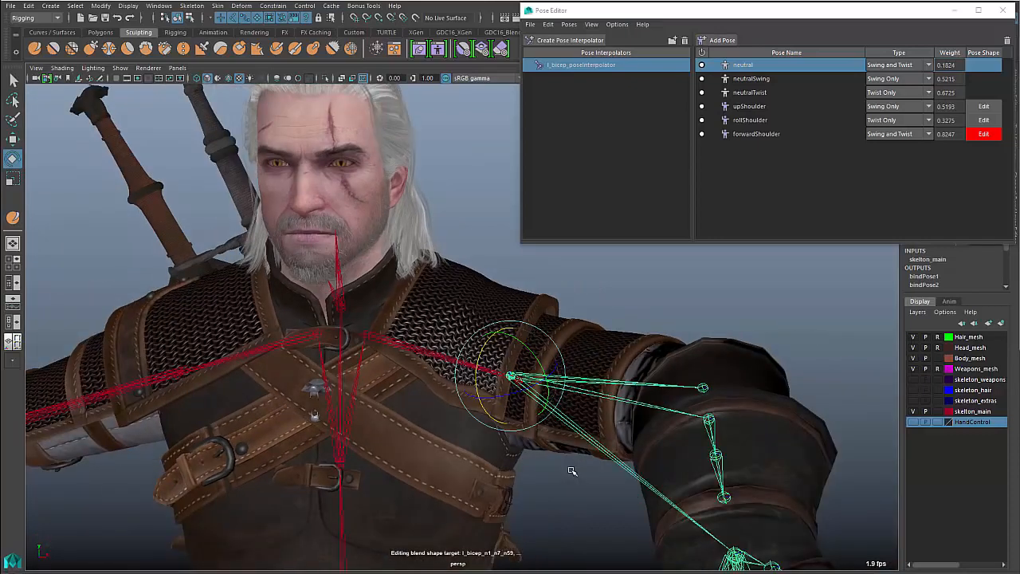
Step: Return the left bicep joint to its neutral pose
scroll(572, 470, down, 3)
alt+drag(484, 483, 602, 322)
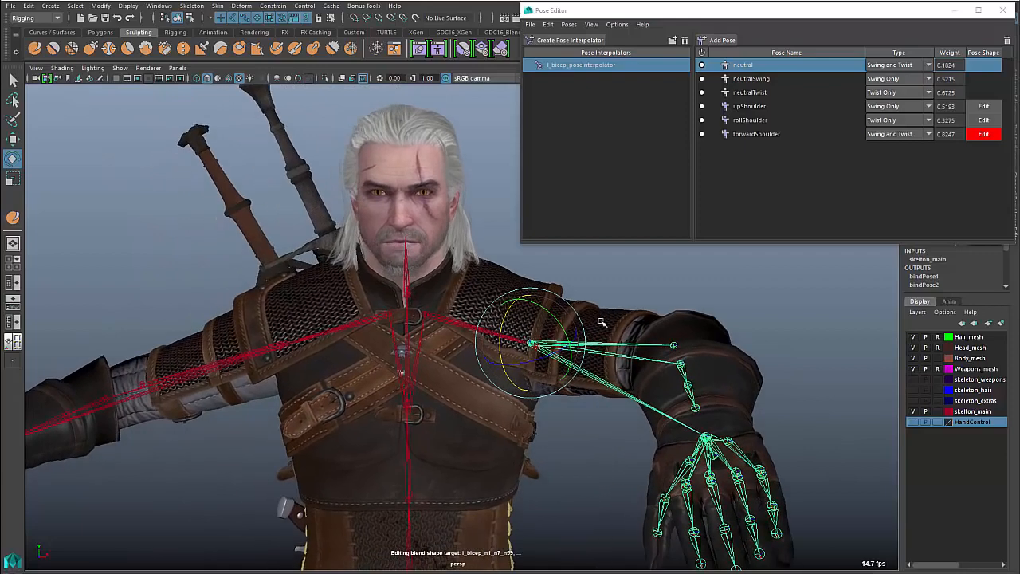
double_click(757, 67)
alt+middle_drag(539, 387, 586, 391)
alt+right_drag(586, 391, 538, 389)
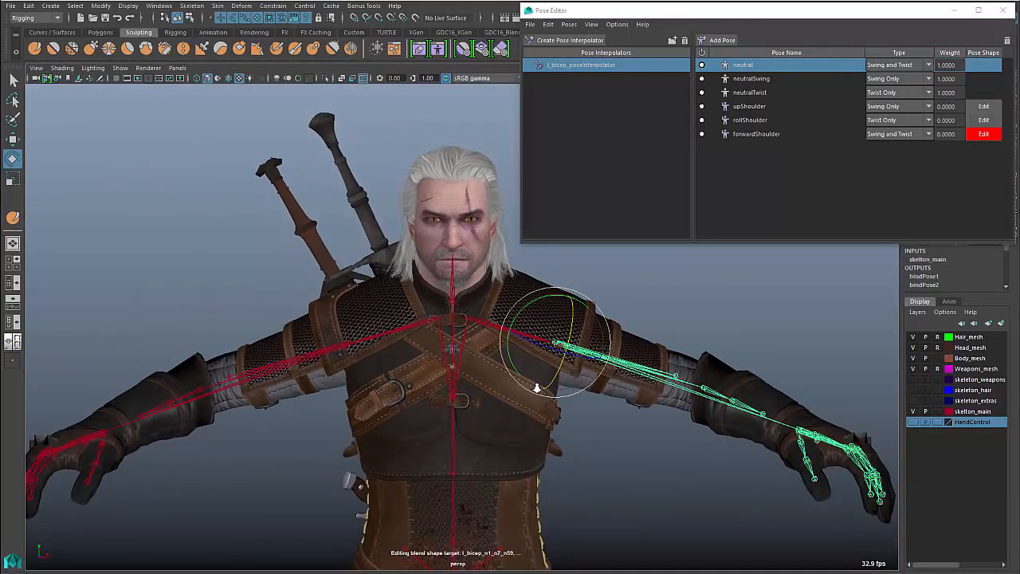
Step: Make the HandControl layer visible and select the right hand's control curve
click(913, 423)
alt+middle_drag(267, 397, 467, 356)
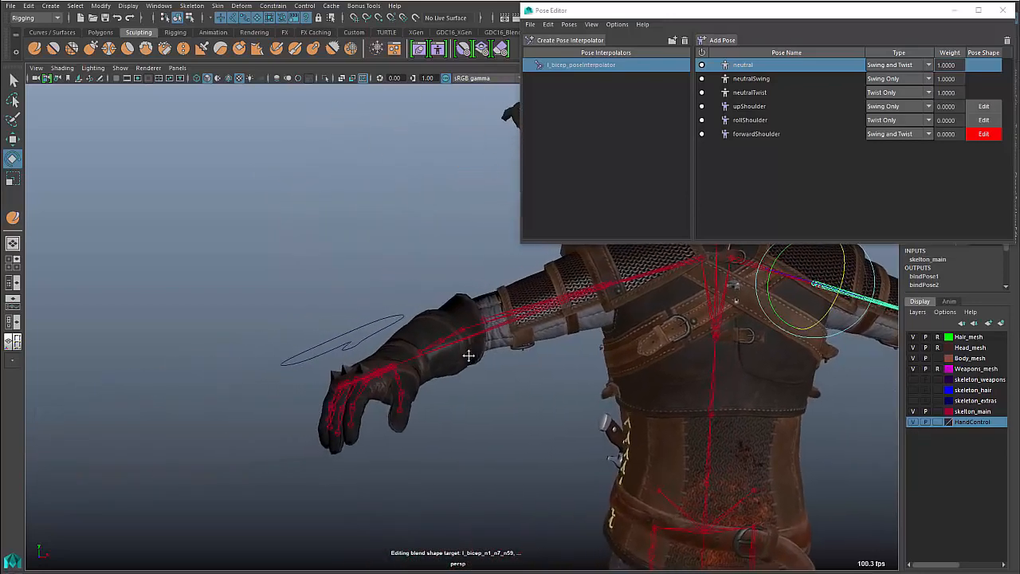
alt+drag(449, 361, 449, 372)
alt+right_drag(449, 371, 476, 399)
alt+drag(476, 399, 462, 369)
click(268, 313)
click(306, 377)
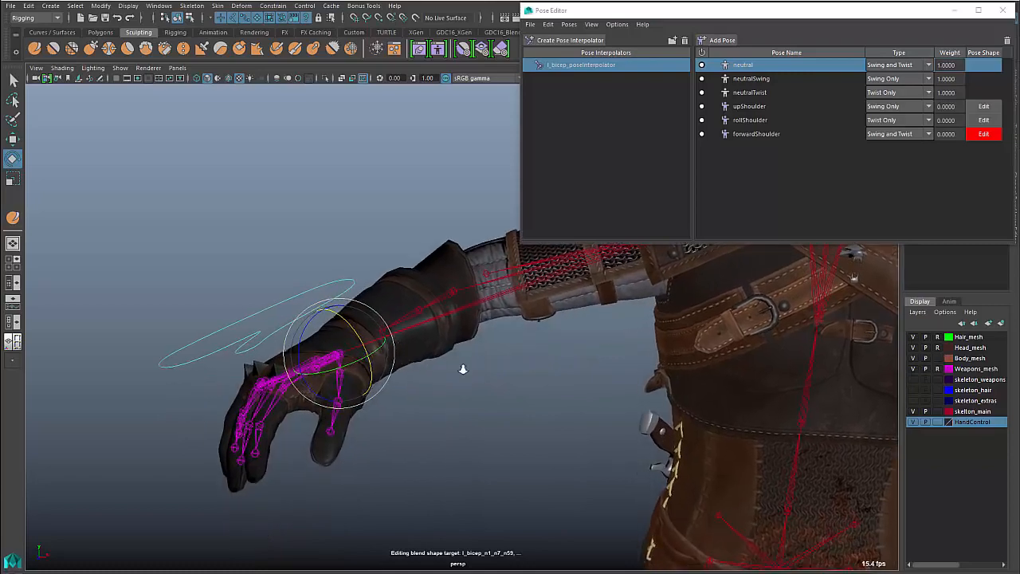
Step: Test how the right hand control curve rotates the constrained hand joint, and clear the selection
alt+right_drag(463, 369, 471, 374)
alt+drag(437, 374, 441, 383)
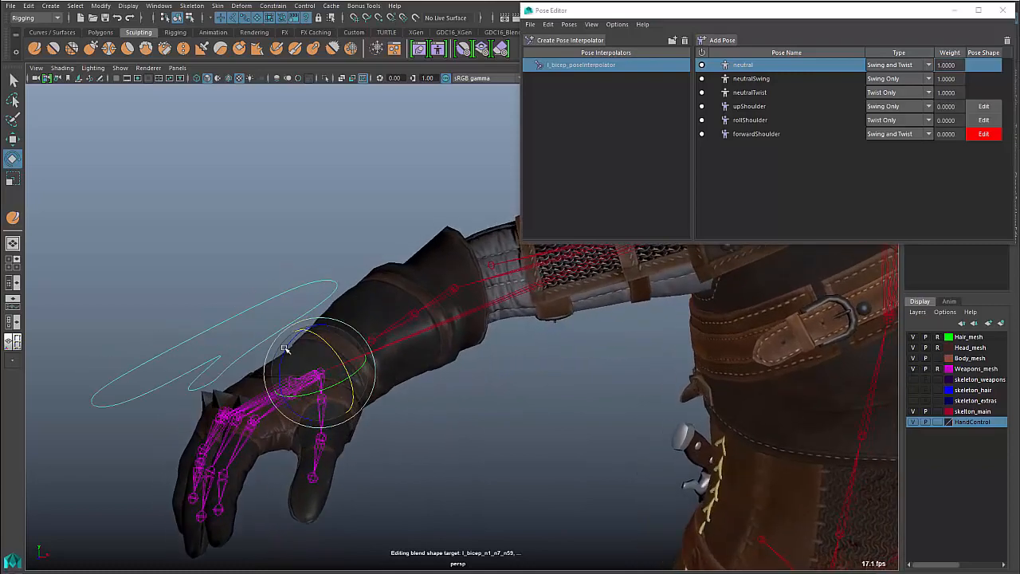
click(268, 289)
click(292, 314)
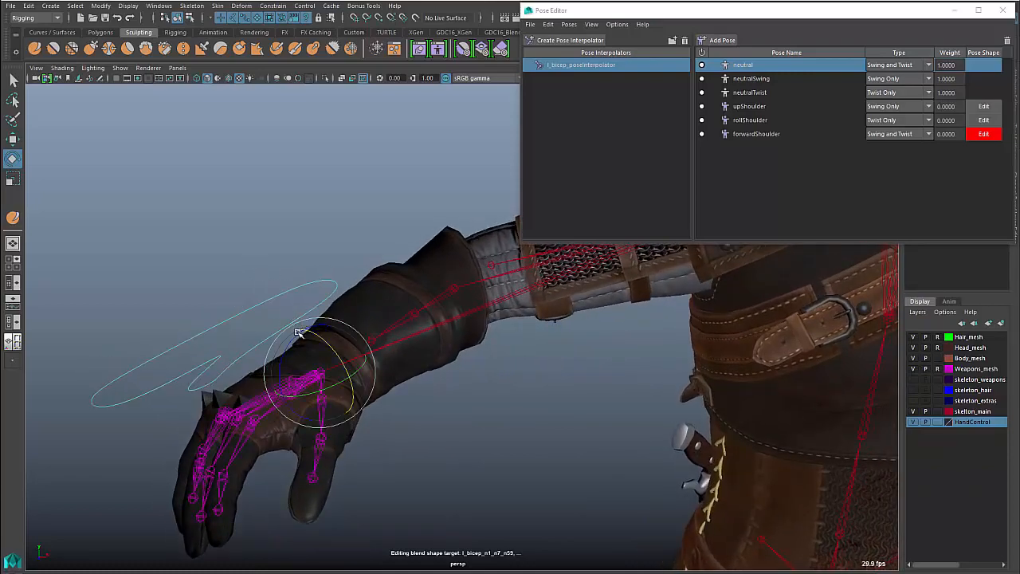
drag(296, 337, 316, 381)
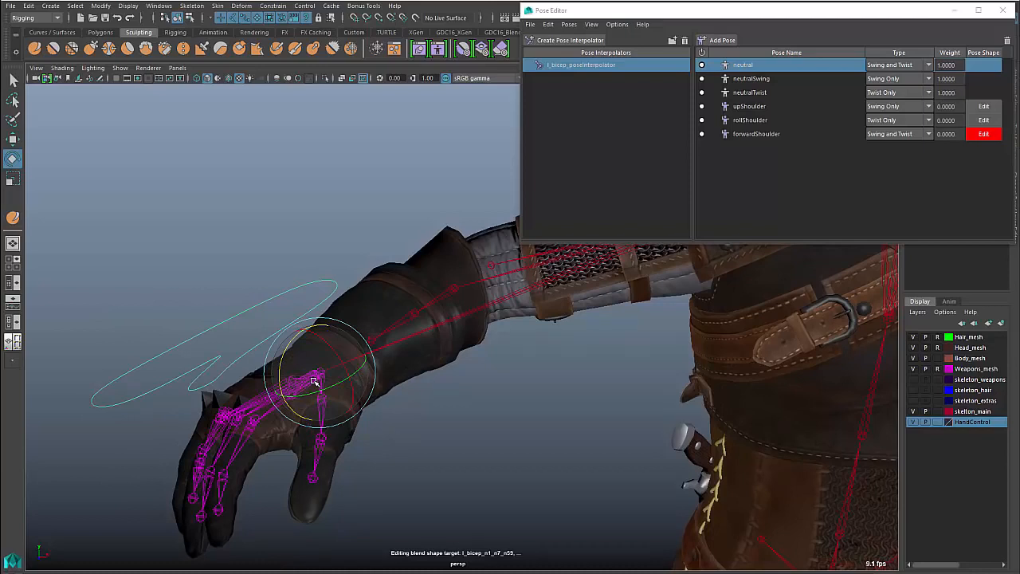
click(271, 405)
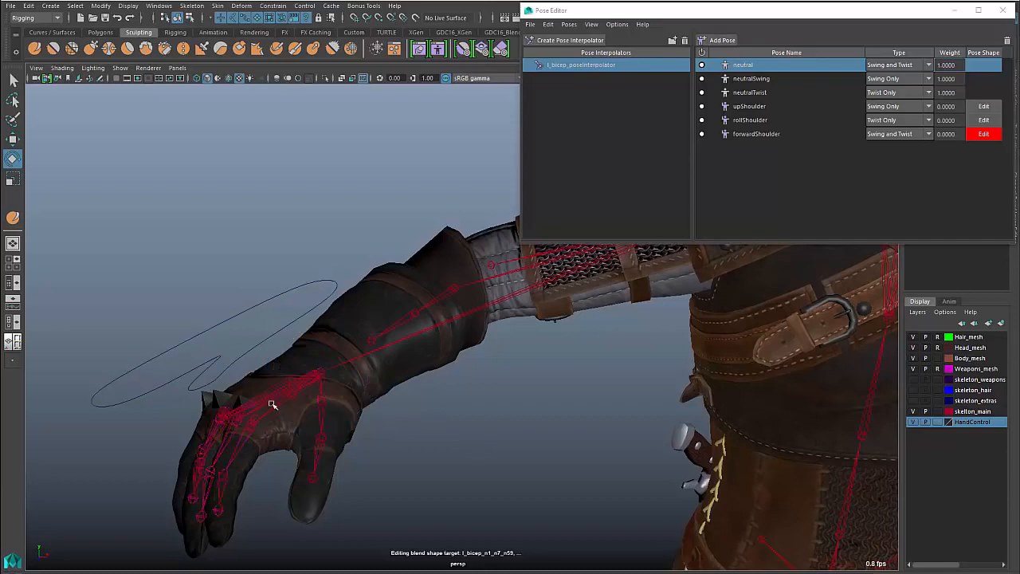
Step: Create a pose interpolator for the right hand joint, declining to add neutral poses
click(317, 376)
alt+drag(516, 433, 442, 398)
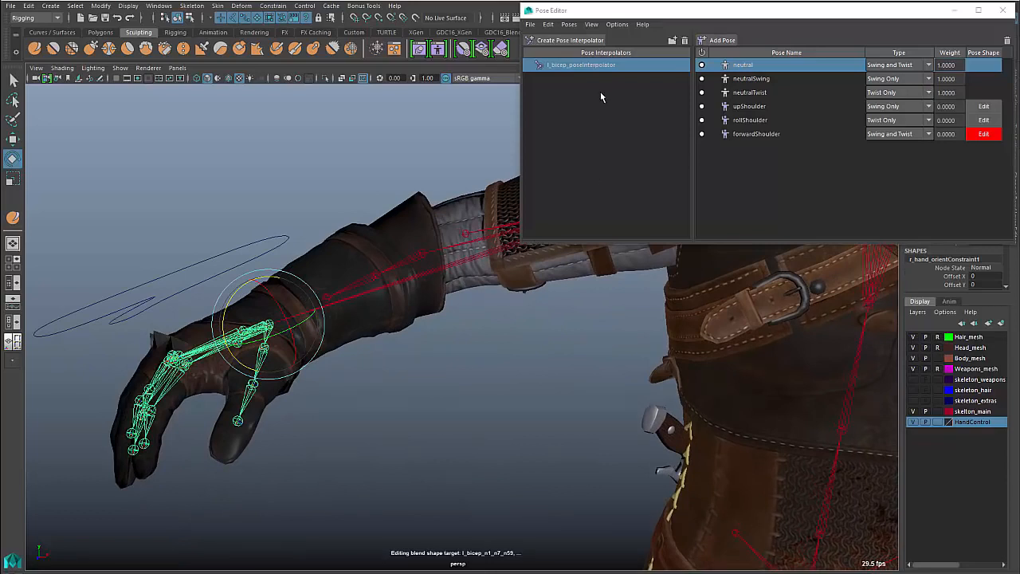
click(570, 40)
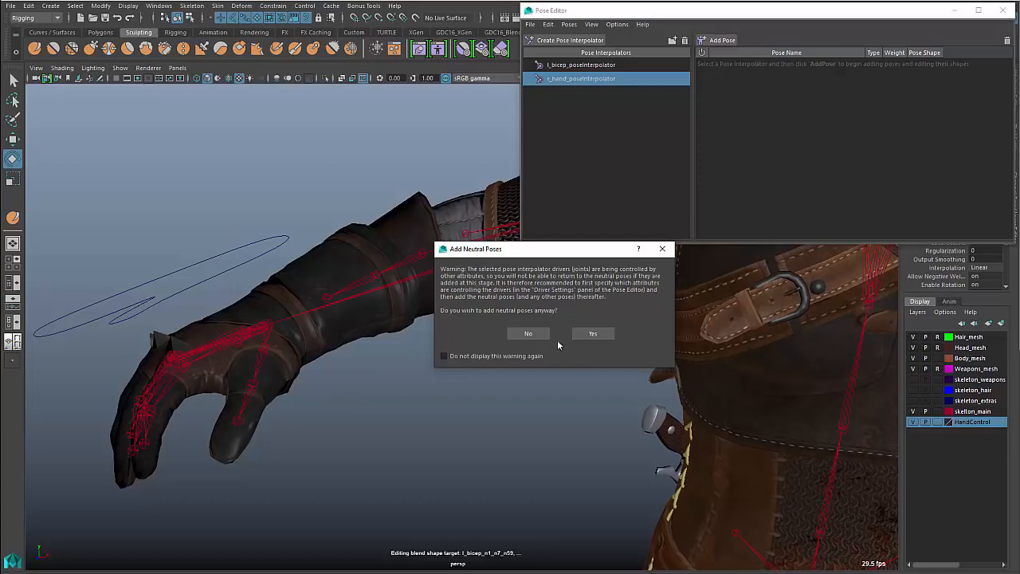
click(526, 334)
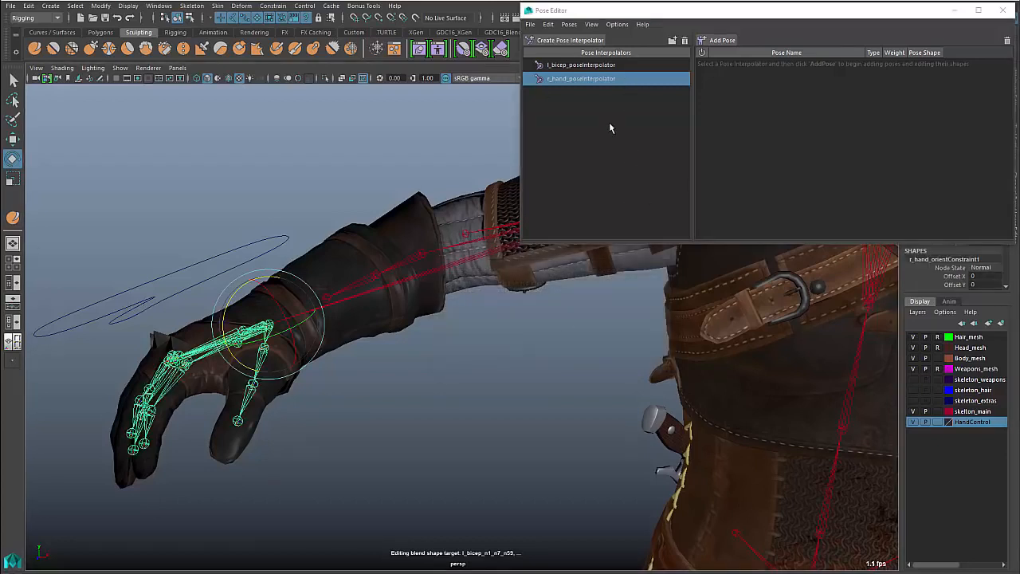
Step: Show the Pose Editor's advanced settings and enlarge its window so the driver settings fit
alt+drag(229, 302, 349, 311)
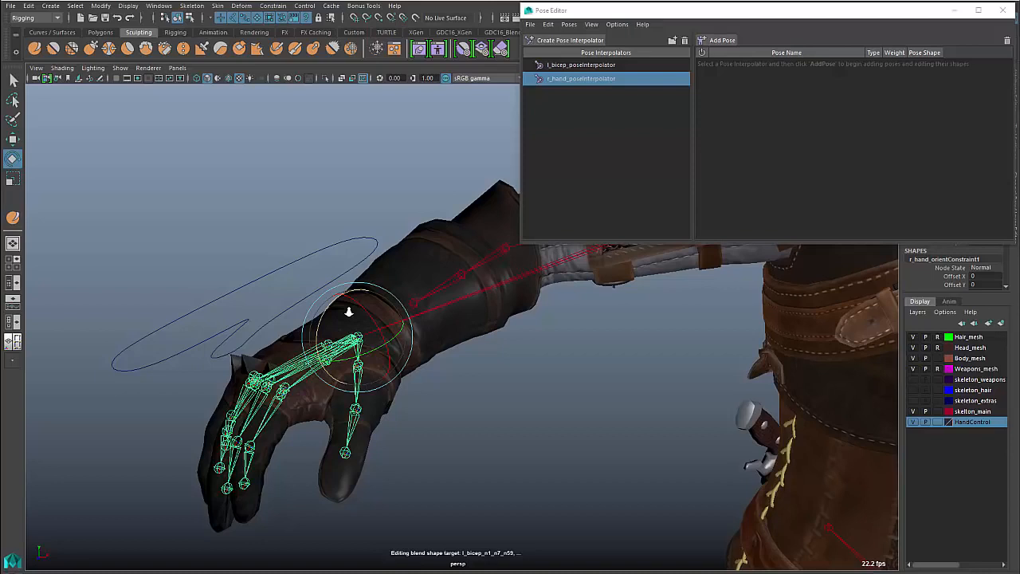
click(613, 26)
mouse_move(591, 24)
click(609, 54)
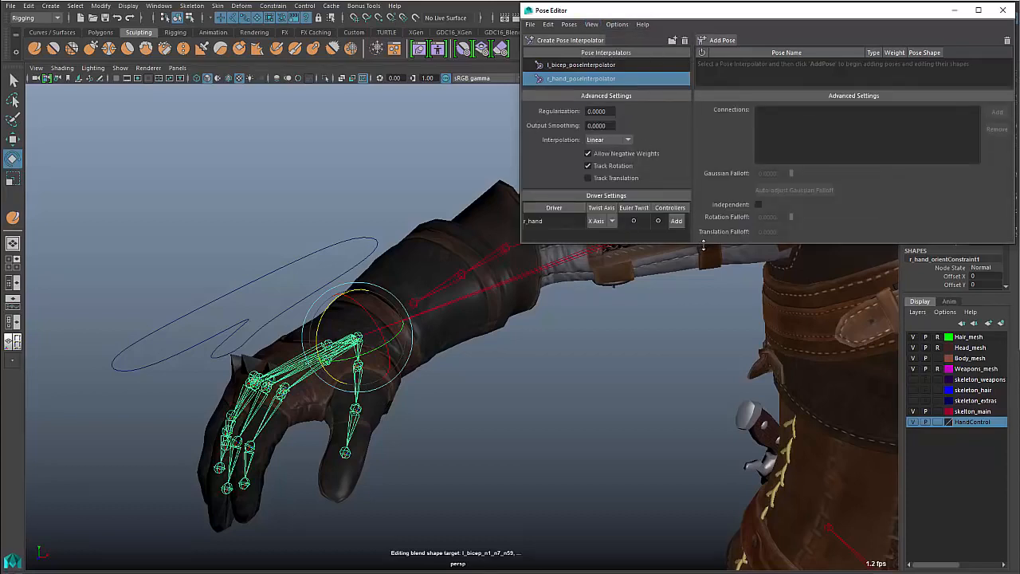
drag(703, 244, 701, 274)
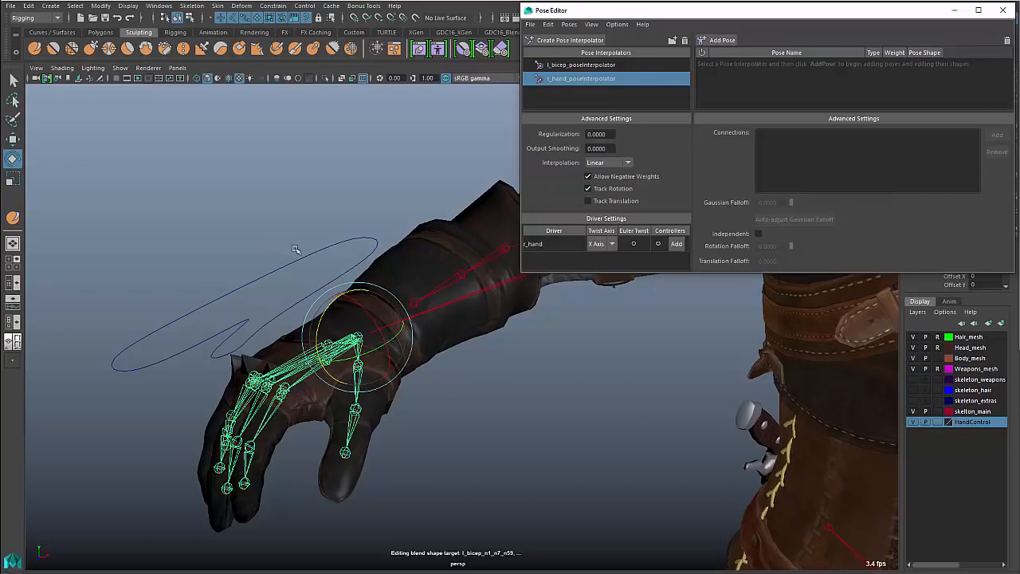
Step: Select the right hand control curve and open the driver controllers list for the r_hand driver
click(350, 239)
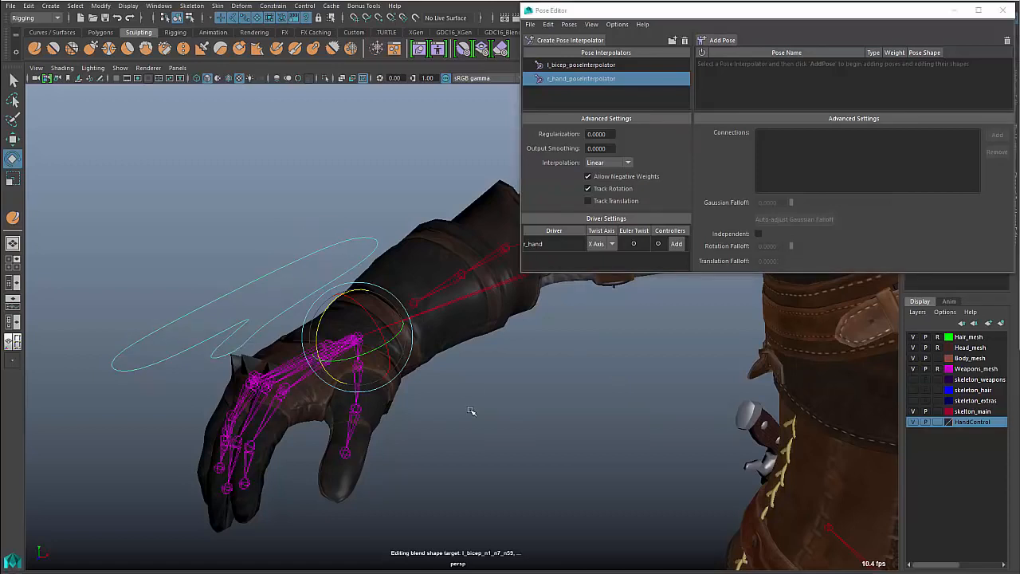
click(675, 244)
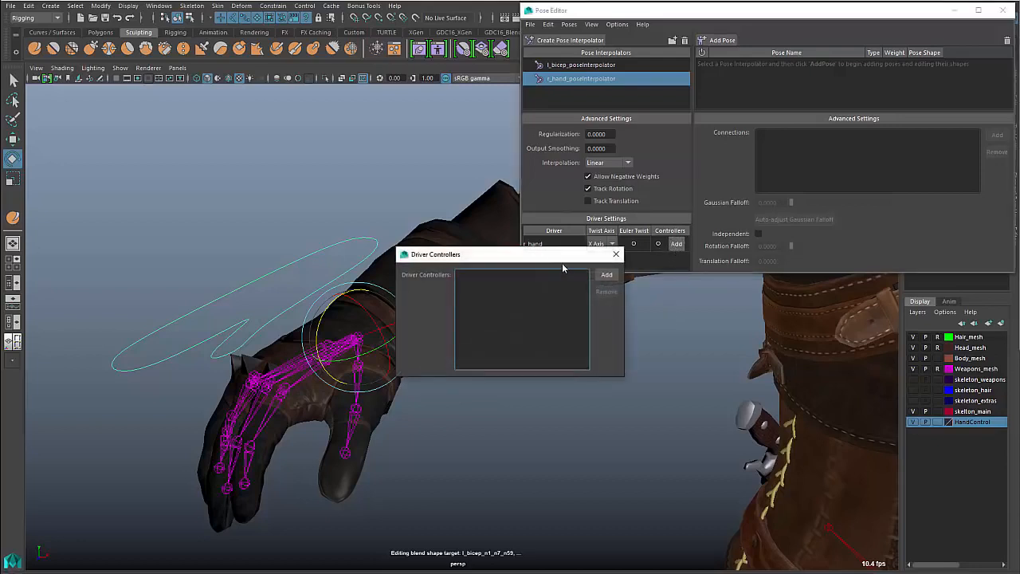
drag(545, 256, 737, 276)
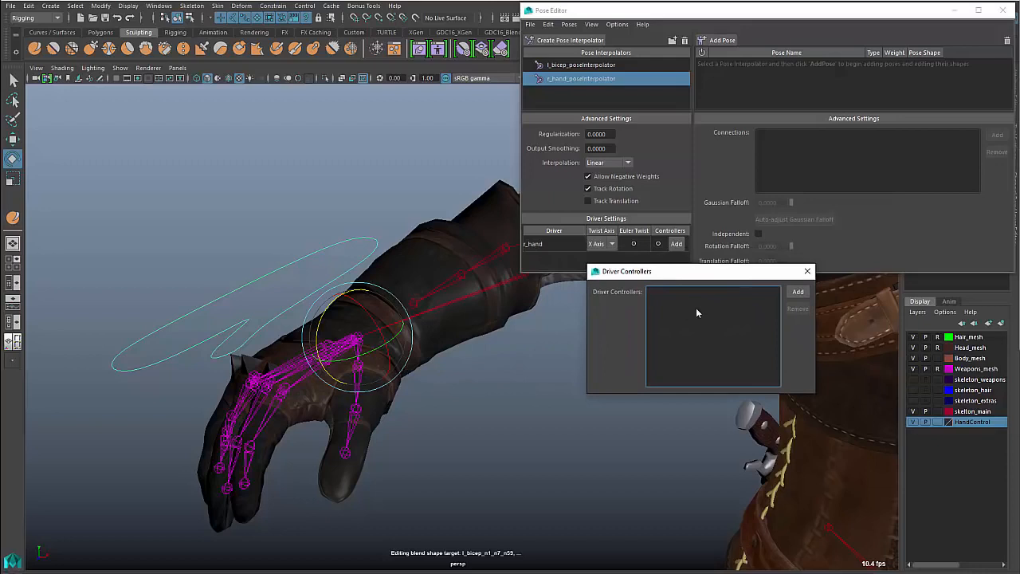
click(798, 291)
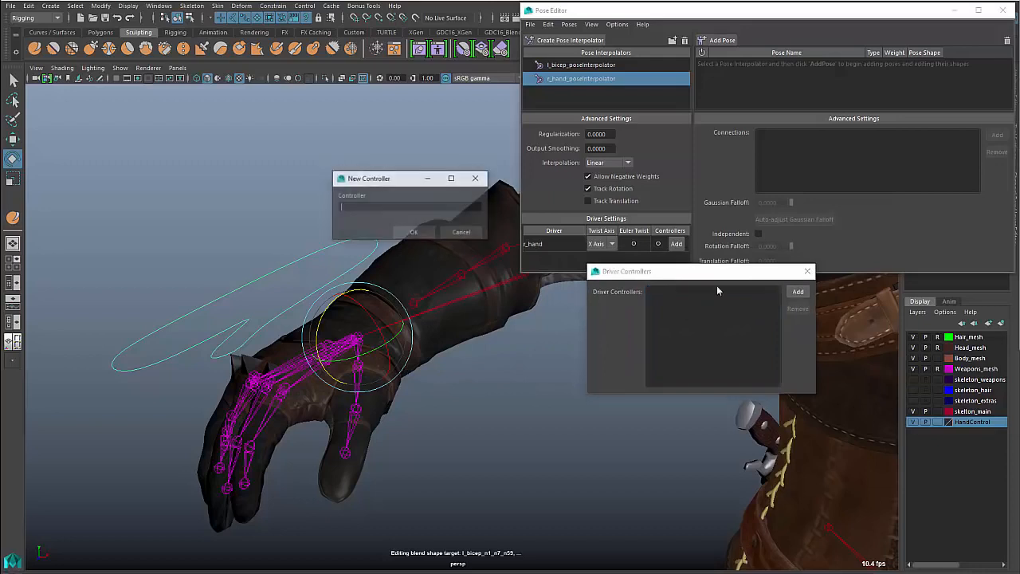
click(462, 233)
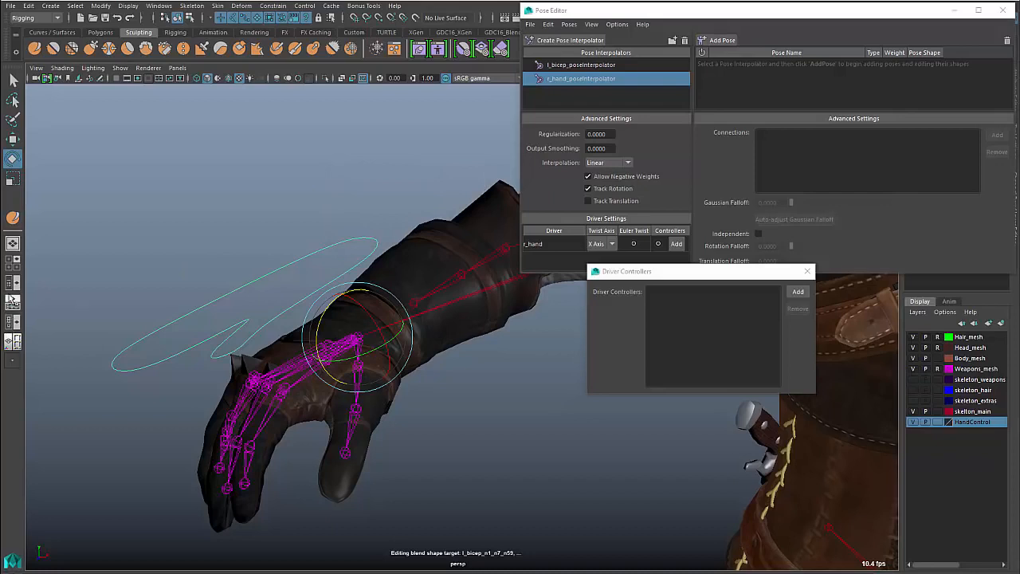
Step: Show the Outliner with attribute channels and expand the Rotate attributes of rightHandControl
click(12, 300)
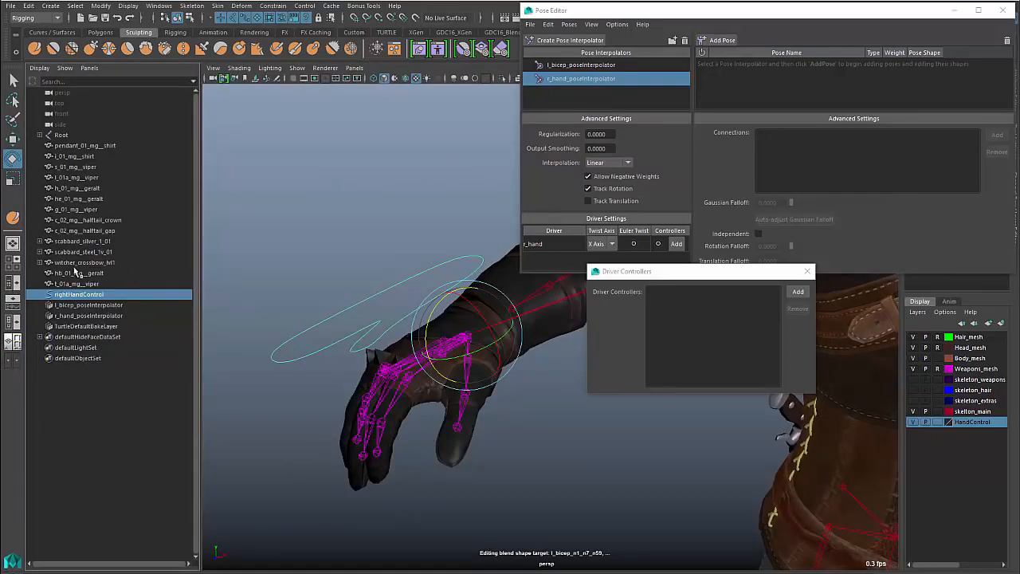
click(40, 68)
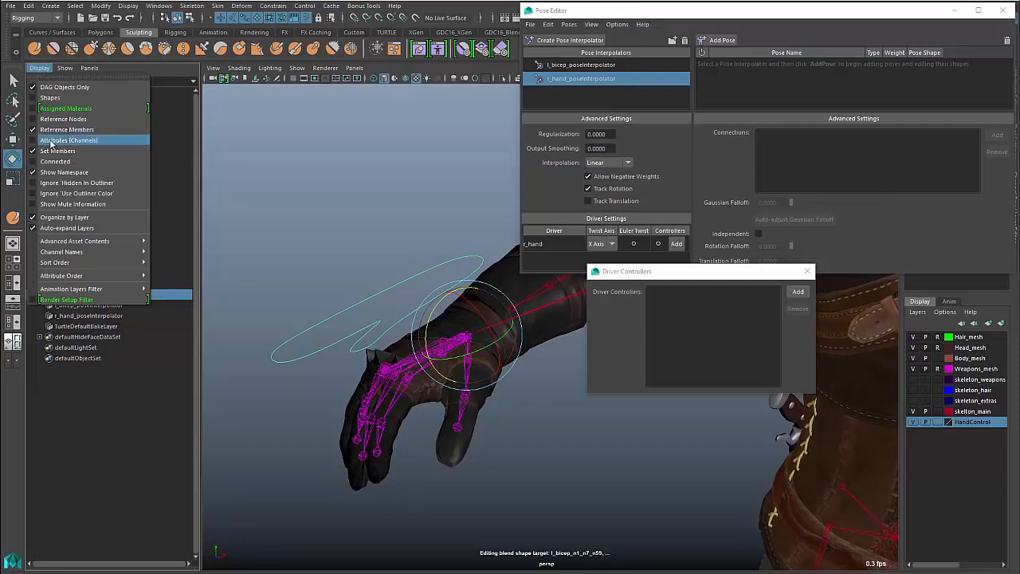
click(51, 144)
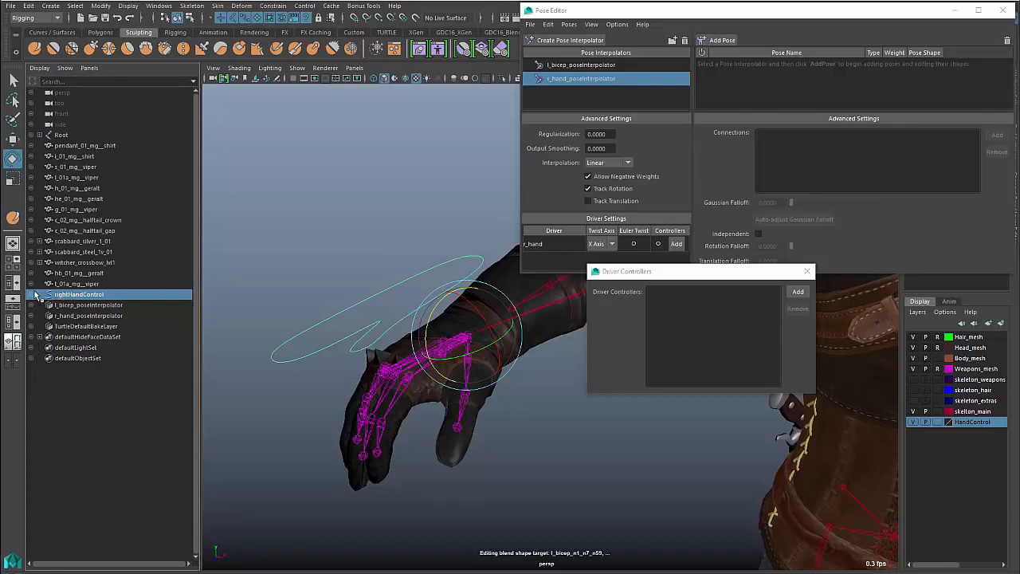
click(35, 294)
scroll(79, 277, down, 10)
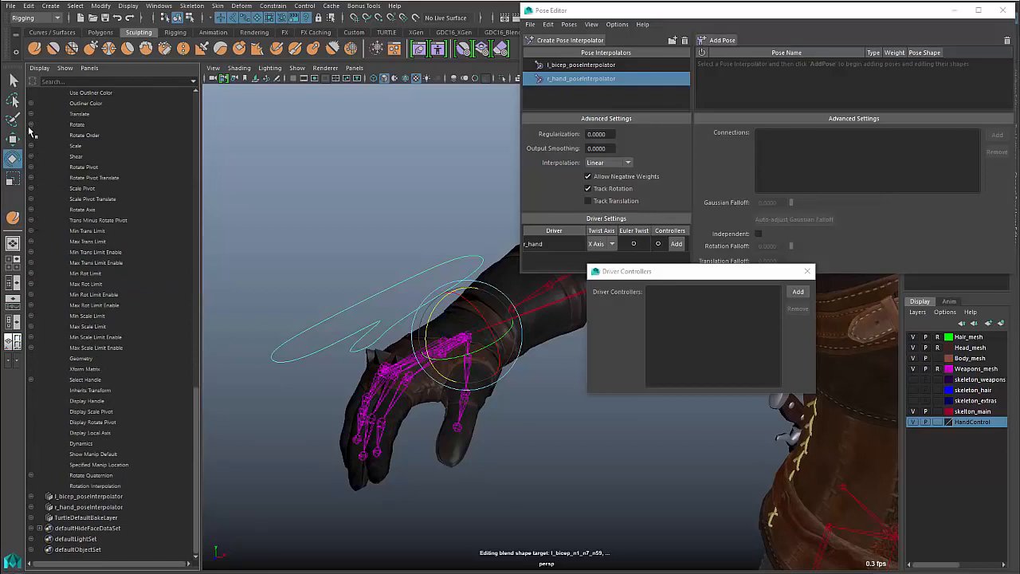
click(31, 125)
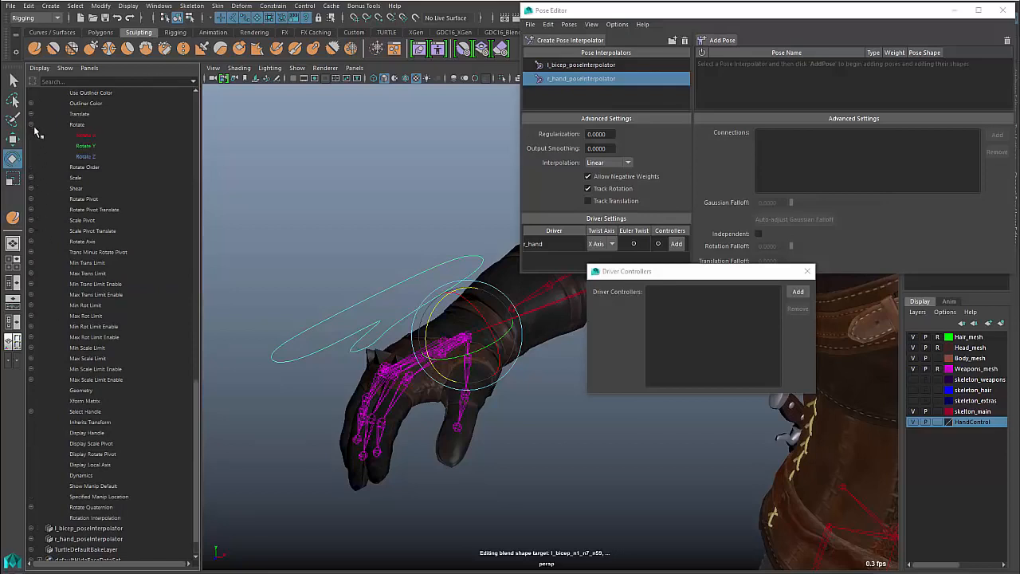
Step: Add rightHandControl's rotateX, rotateY and rotateZ as driver controllers for r_hand, and close the controllers list
click(85, 125)
click(90, 135)
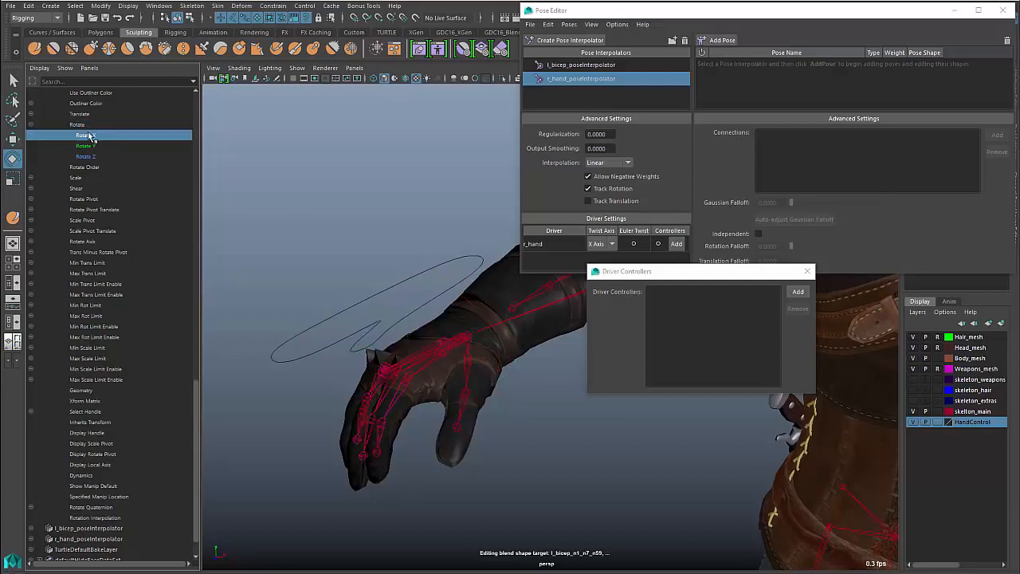
middle_drag(90, 135, 747, 310)
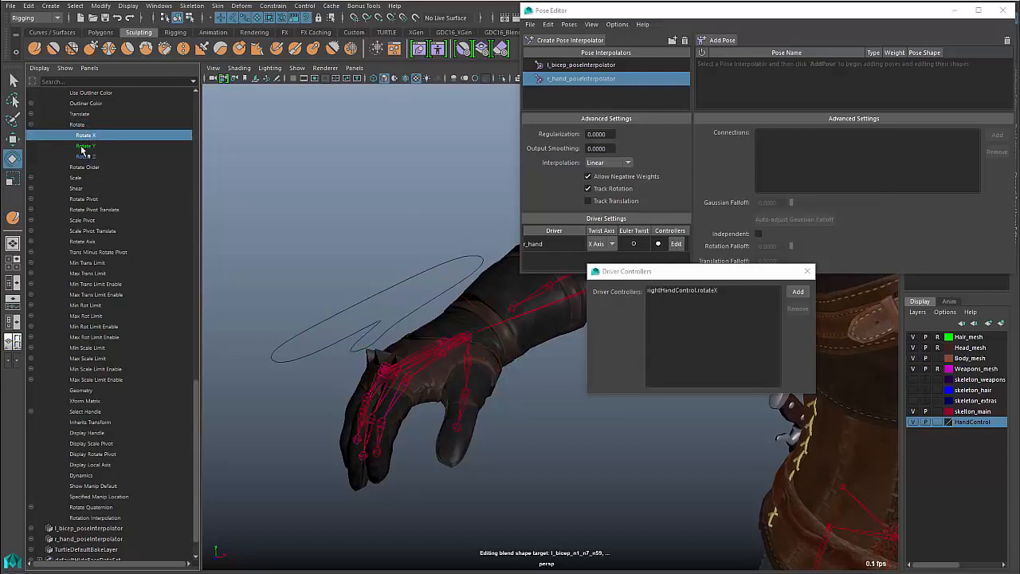
middle_drag(80, 150, 701, 321)
middle_drag(80, 159, 705, 347)
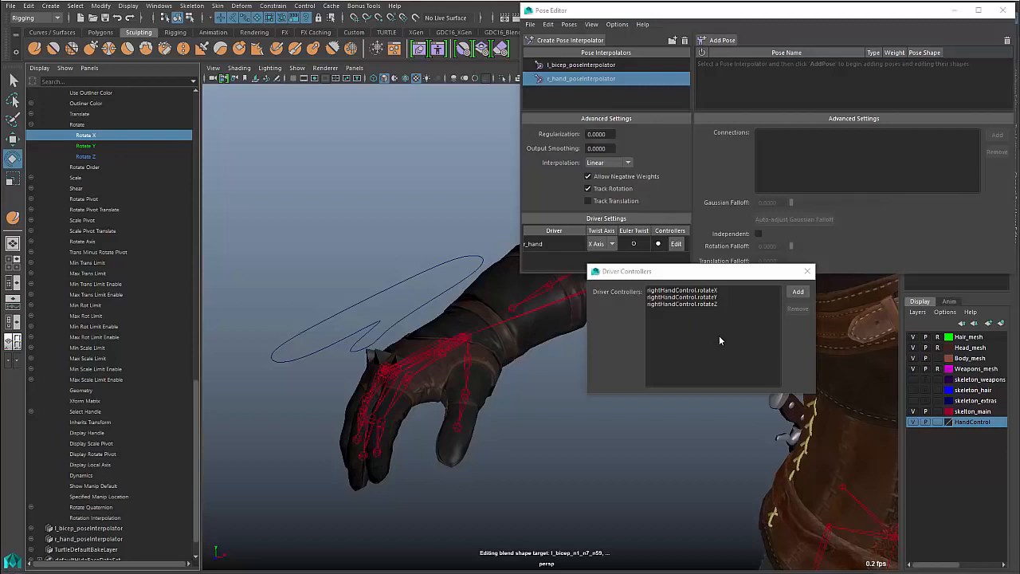
click(807, 272)
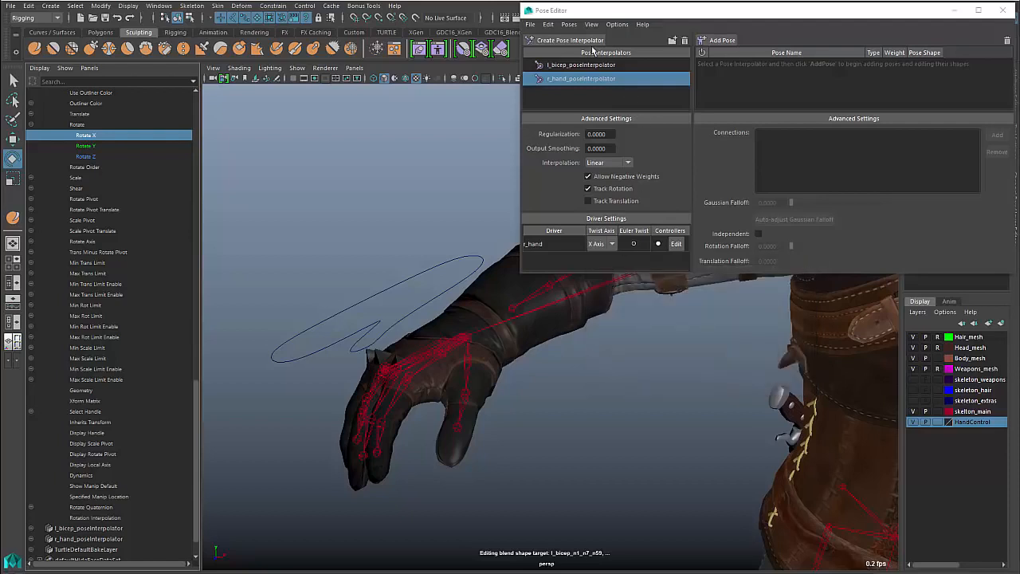
Step: Return the Pose Editor to its default view and add neutral poses to the right hand pose interpolator
click(617, 24)
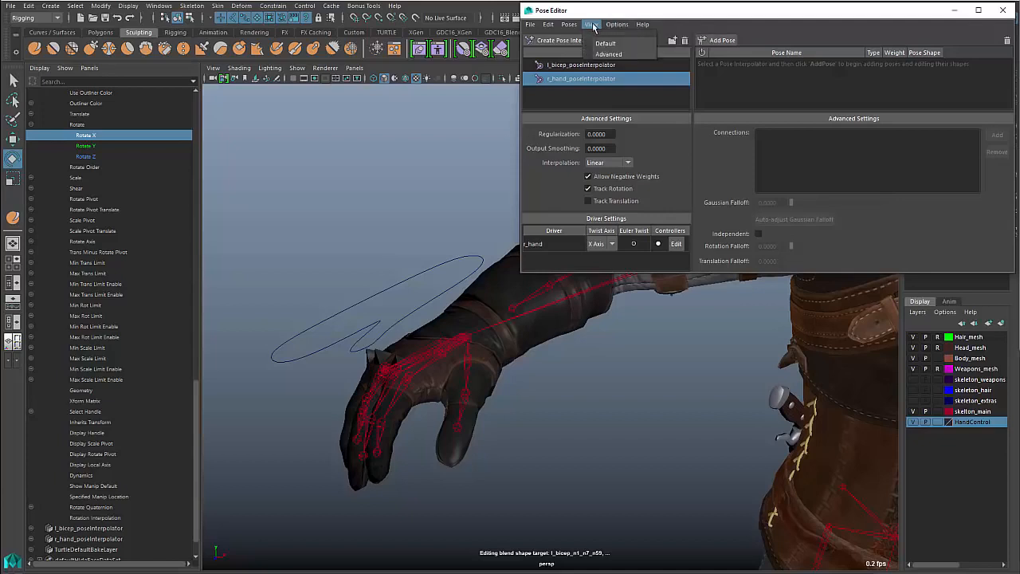
click(602, 54)
click(595, 27)
click(605, 44)
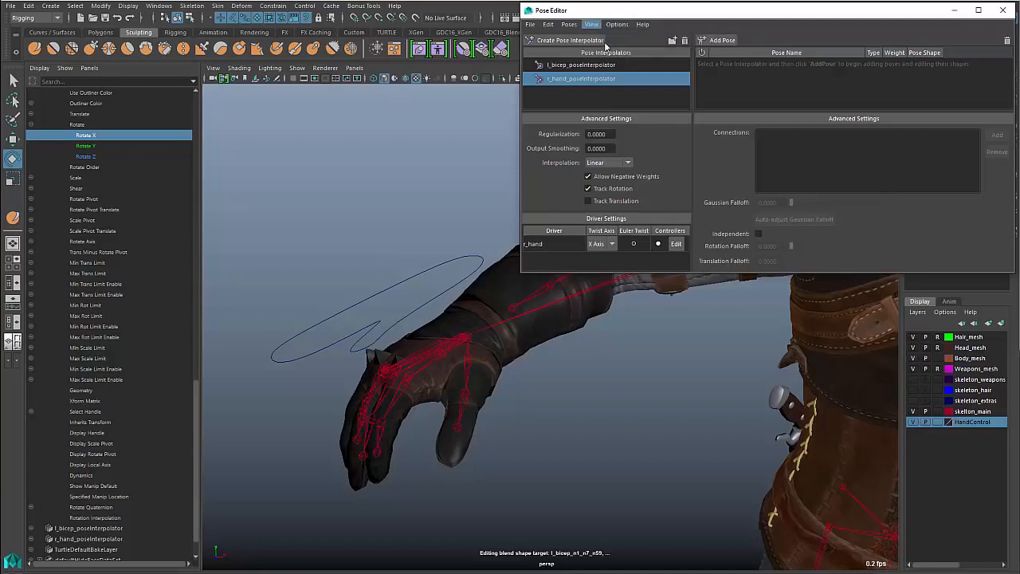
click(569, 24)
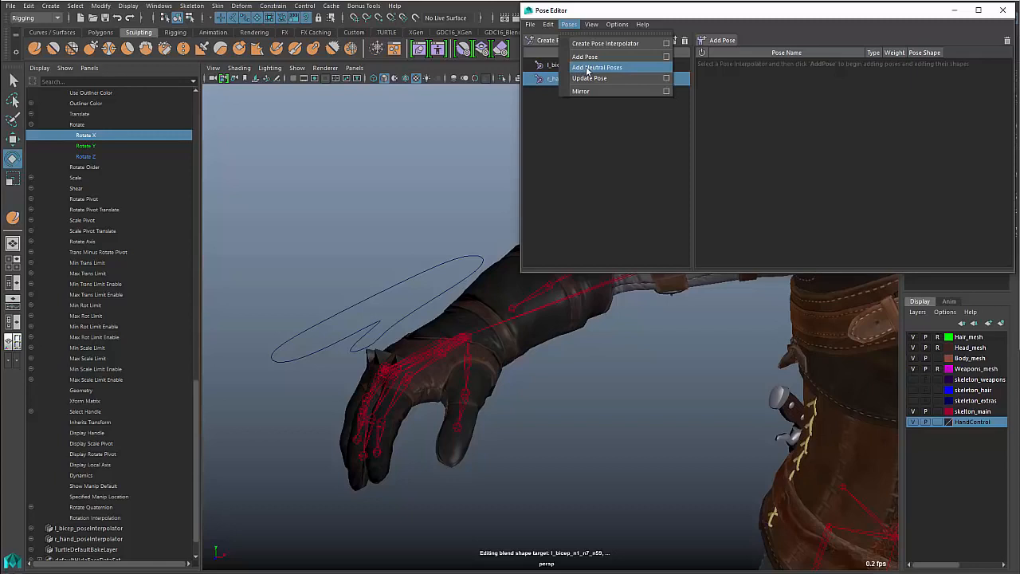
click(590, 67)
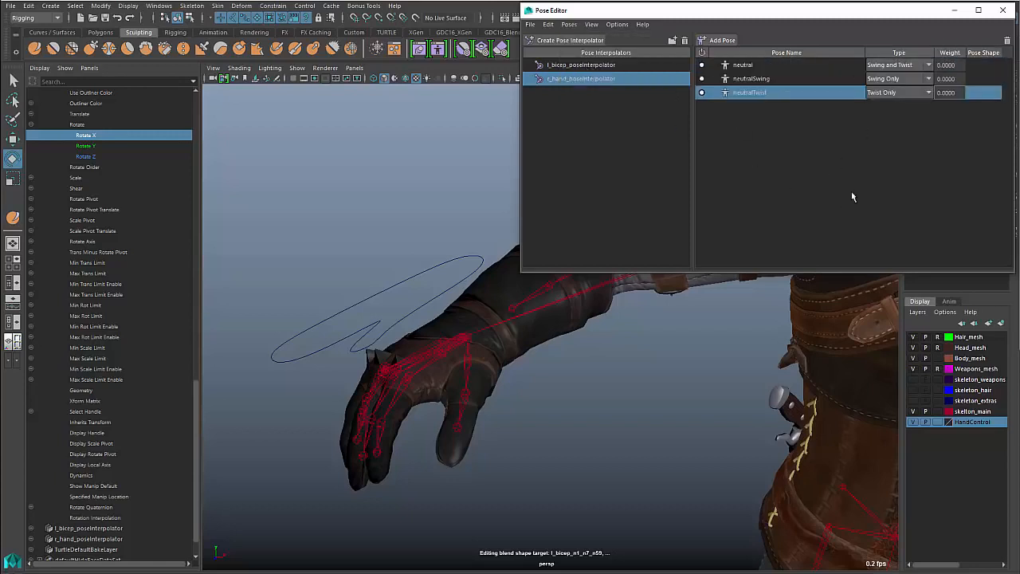
Step: Select the right hand control curve and rotate it to bend the hand downward at the wrist
drag(442, 254, 432, 290)
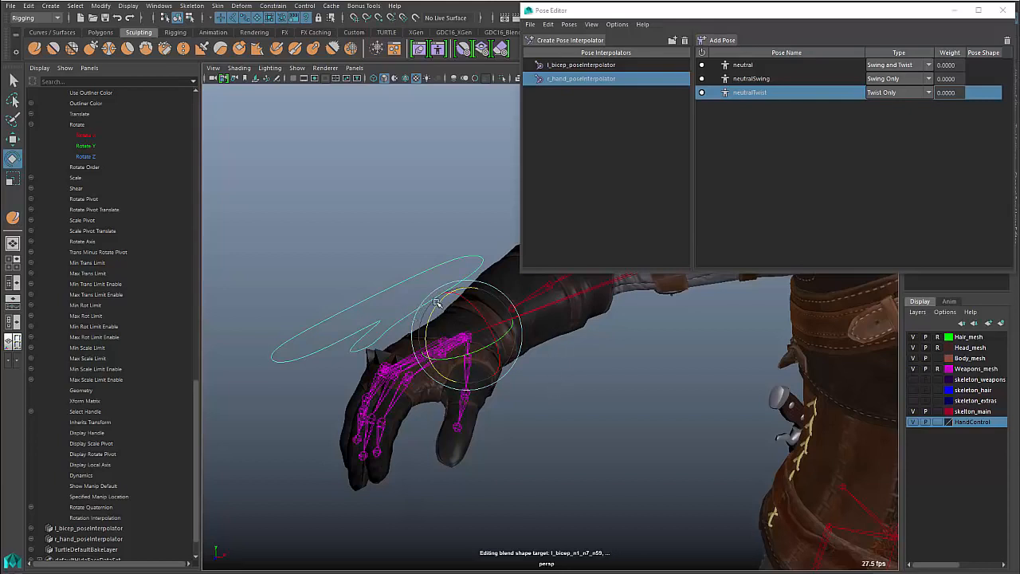
drag(435, 308, 435, 351)
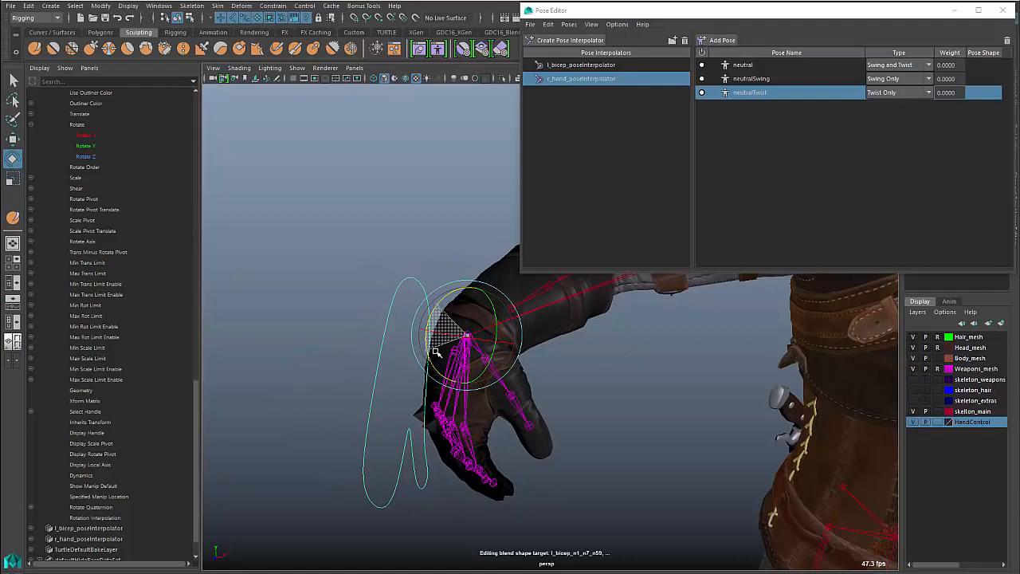
drag(435, 351, 436, 351)
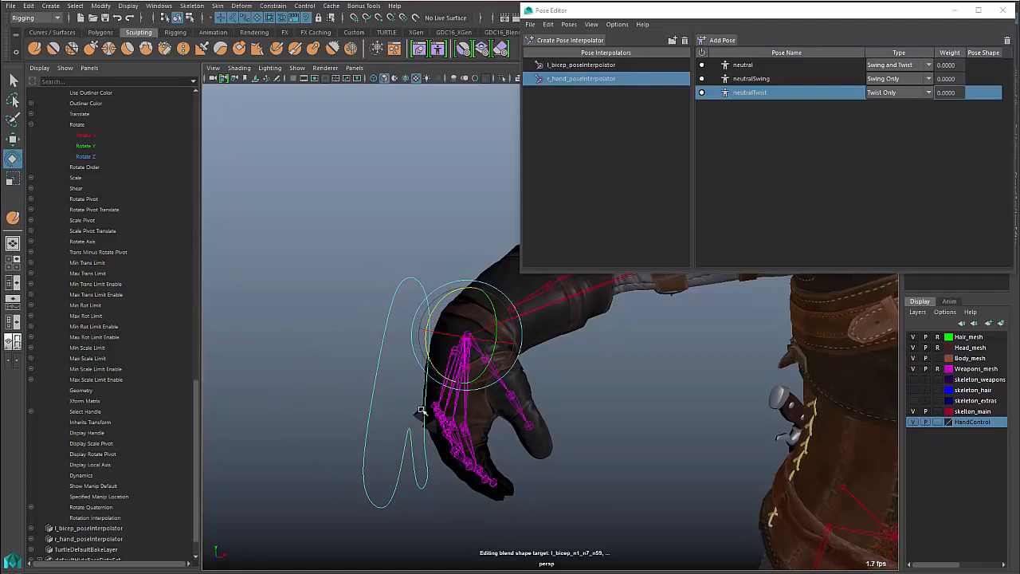
Step: Add the bent-wrist position as a pose of the right hand interpolator, with a new blend shape deformer on the joint-bound mesh
click(718, 40)
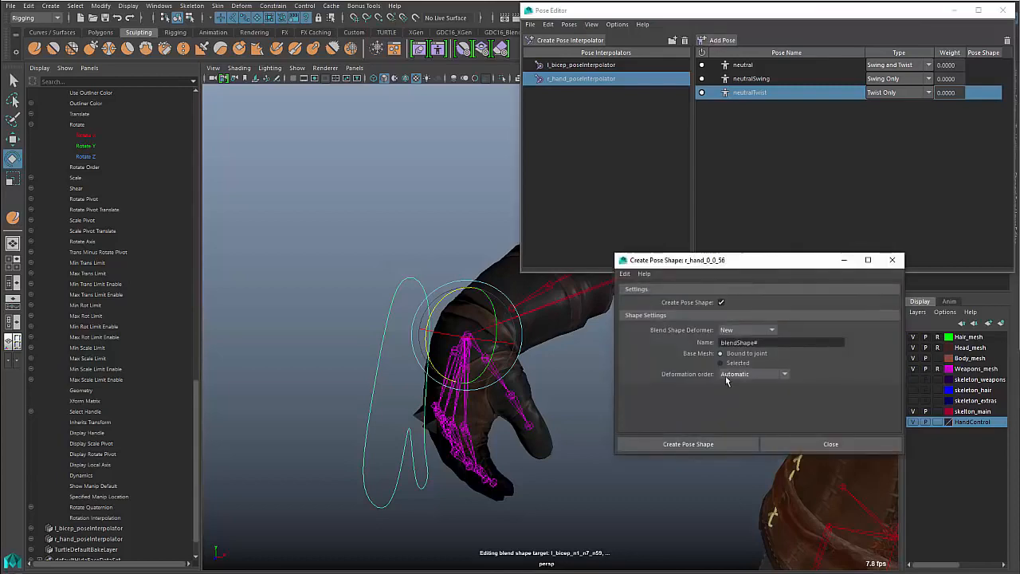
click(717, 444)
alt+drag(543, 443, 531, 433)
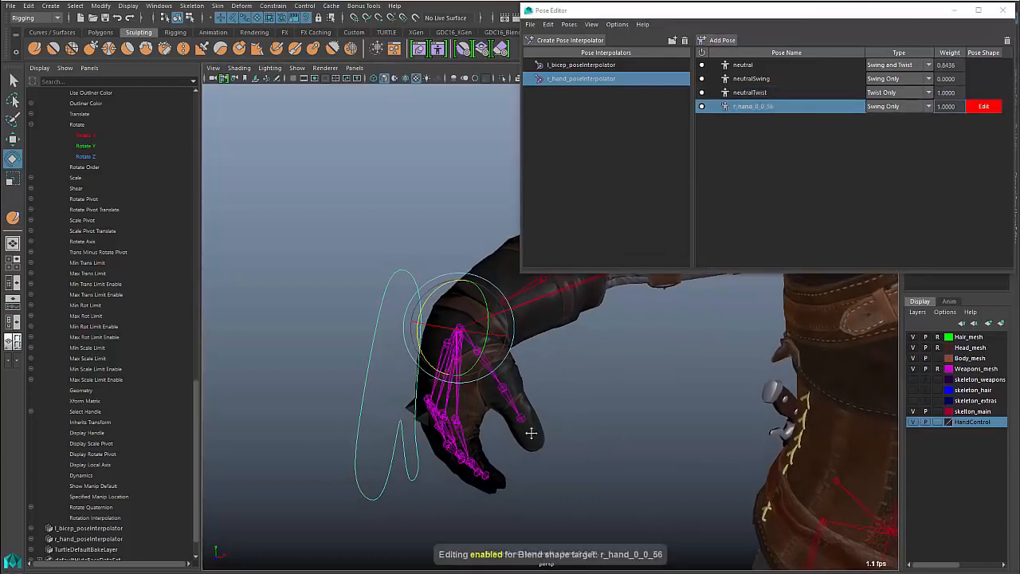
alt+right_drag(531, 433, 587, 437)
alt+middle_drag(596, 443, 587, 433)
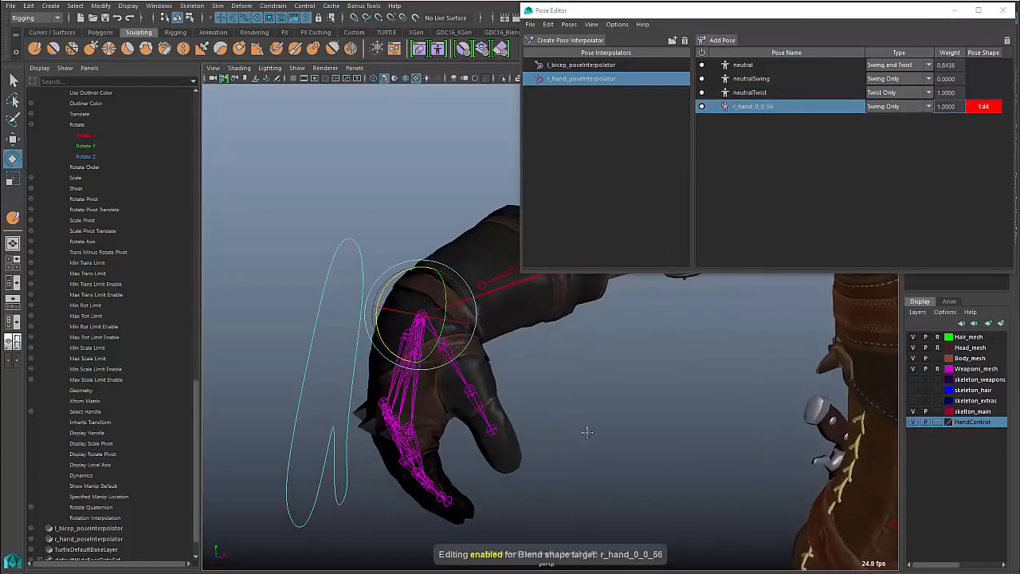
Step: Put the right hand in its neutral pose and return it to the bent-wrist pose to check both
click(749, 66)
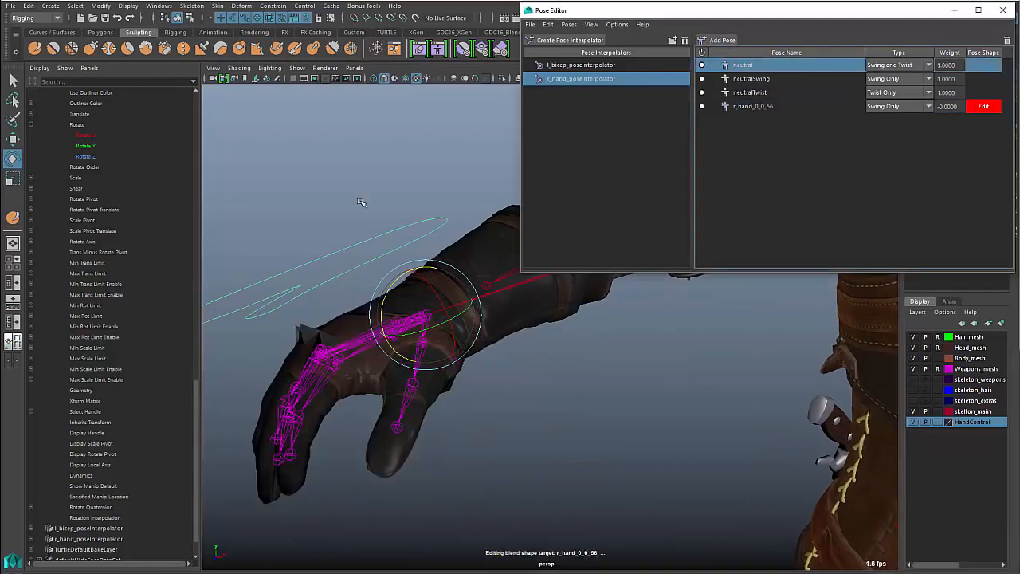
click(753, 110)
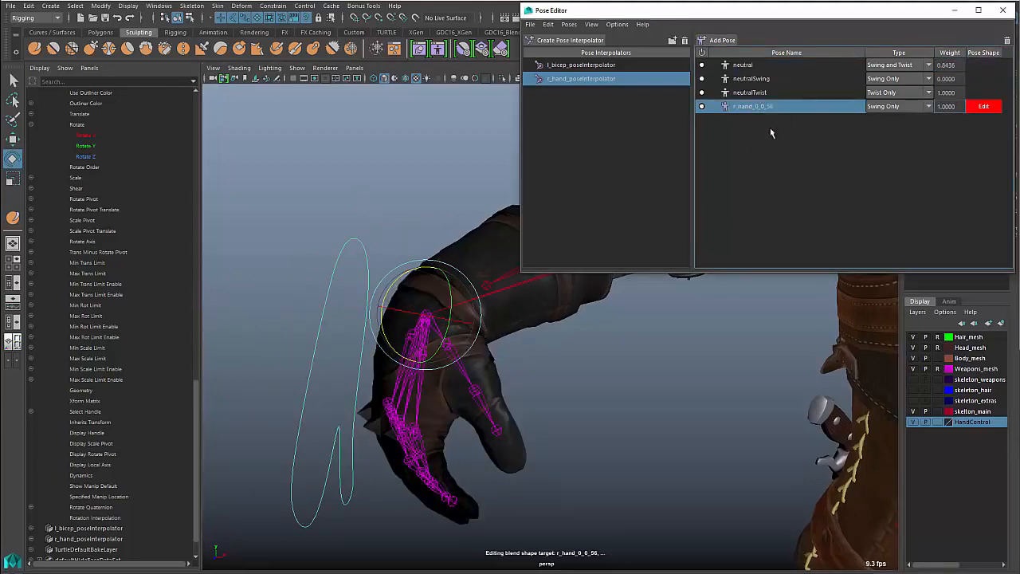
click(701, 246)
click(784, 110)
Step: Sculpt the glove mesh on the inner side of the bent wrist to smooth the jagged fold between palm and forearm
mouse_move(552, 425)
alt+mouse_down()
mouse_move(506, 418)
mouse_move(549, 426)
alt+mouse_up()
alt+right_drag(550, 426, 739, 432)
alt+drag(739, 432, 710, 419)
alt+right_drag(711, 419, 768, 423)
alt+drag(768, 424, 588, 363)
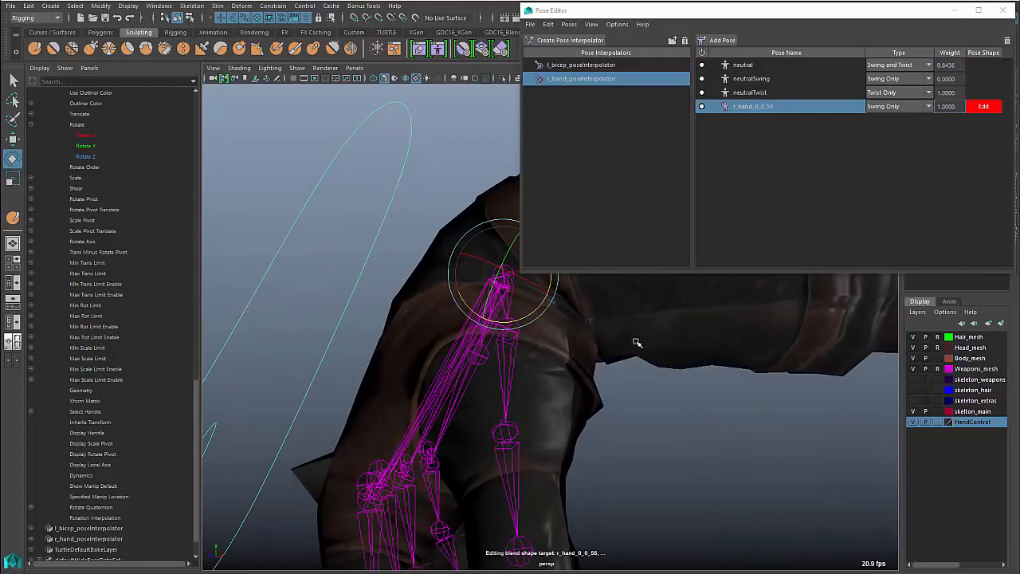
click(662, 363)
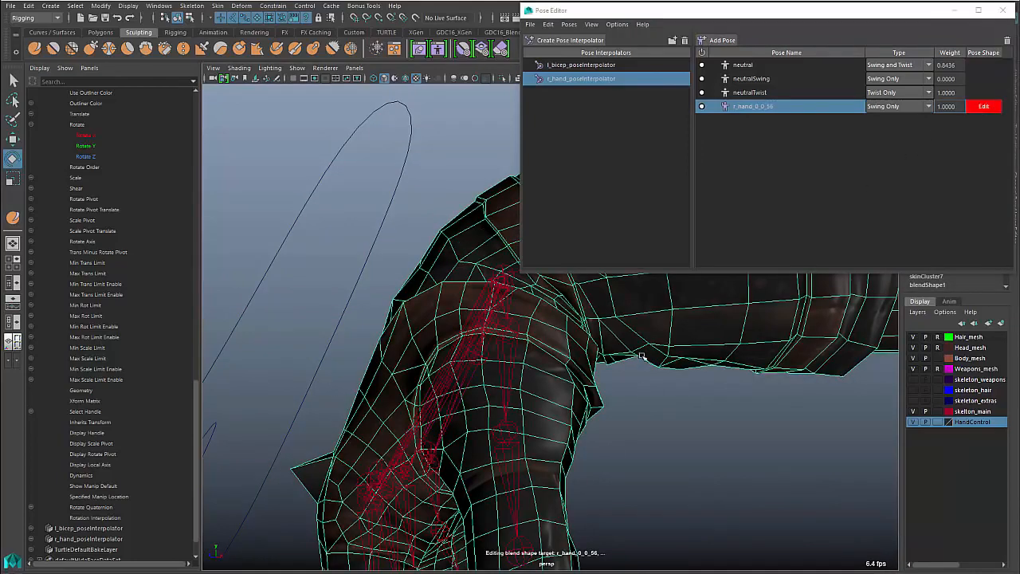
shift+right_drag(618, 330, 567, 316)
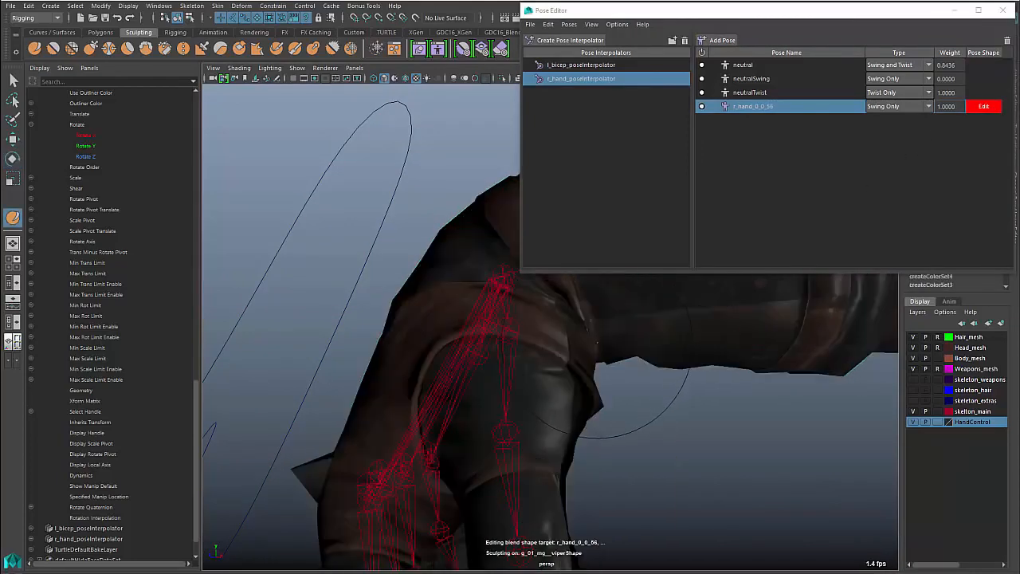
drag(629, 353, 654, 362)
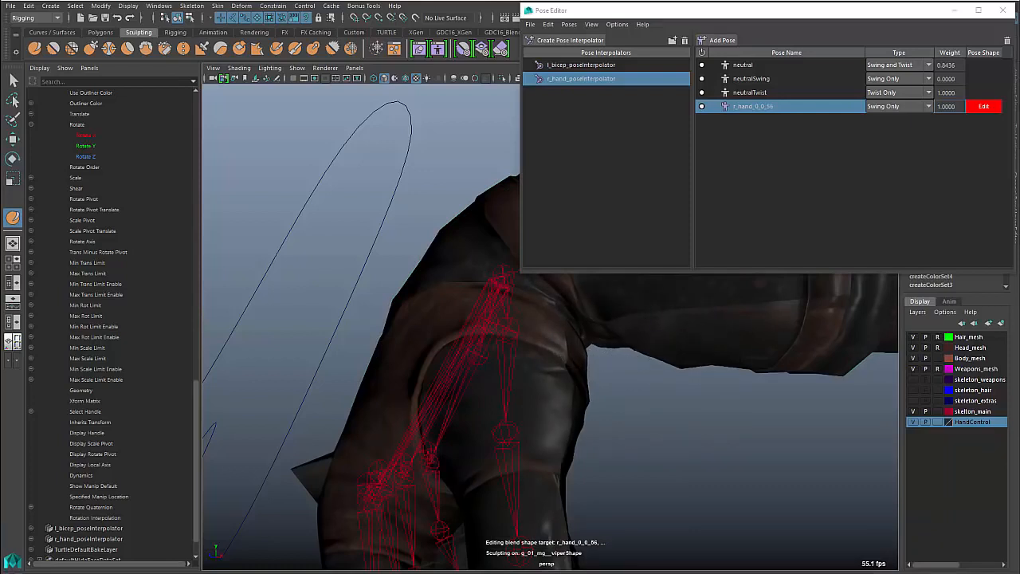
drag(592, 388, 584, 386)
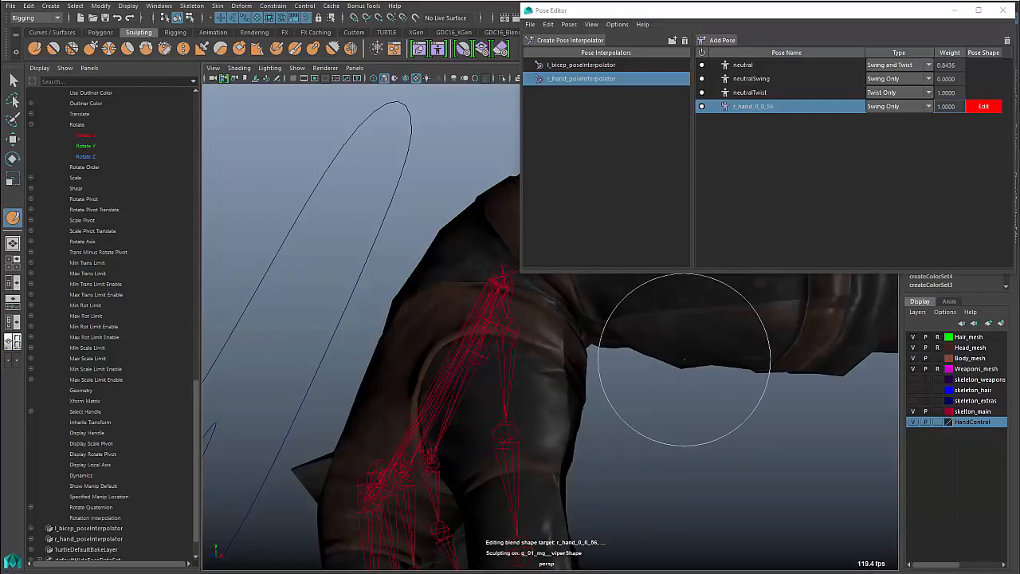
drag(686, 359, 679, 353)
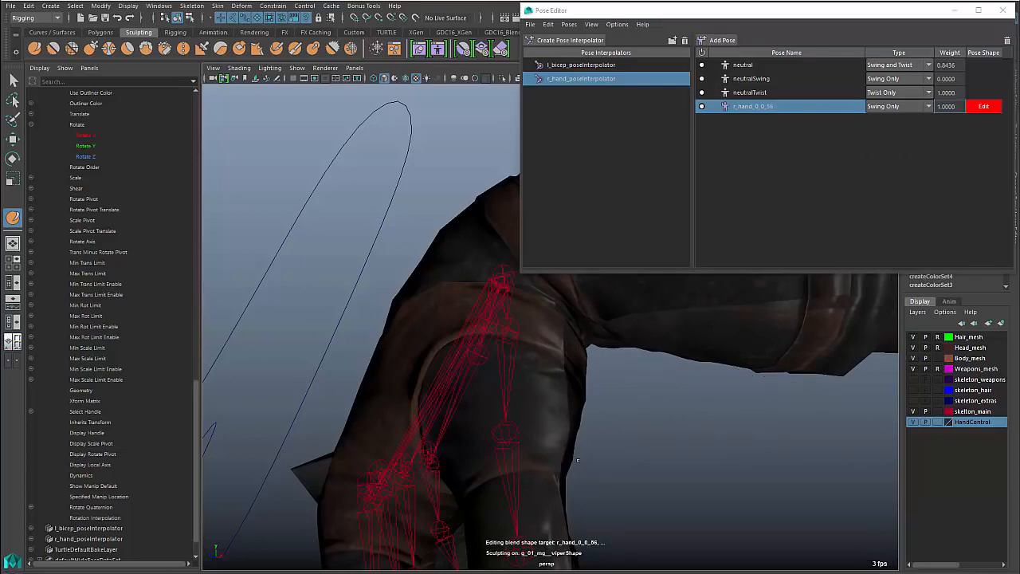
Step: Select the right hand control curve and rotate the hand slightly away from the stored bent pose
alt+right_drag(580, 479, 522, 451)
alt+middle_drag(521, 451, 488, 471)
key(q)
click(380, 189)
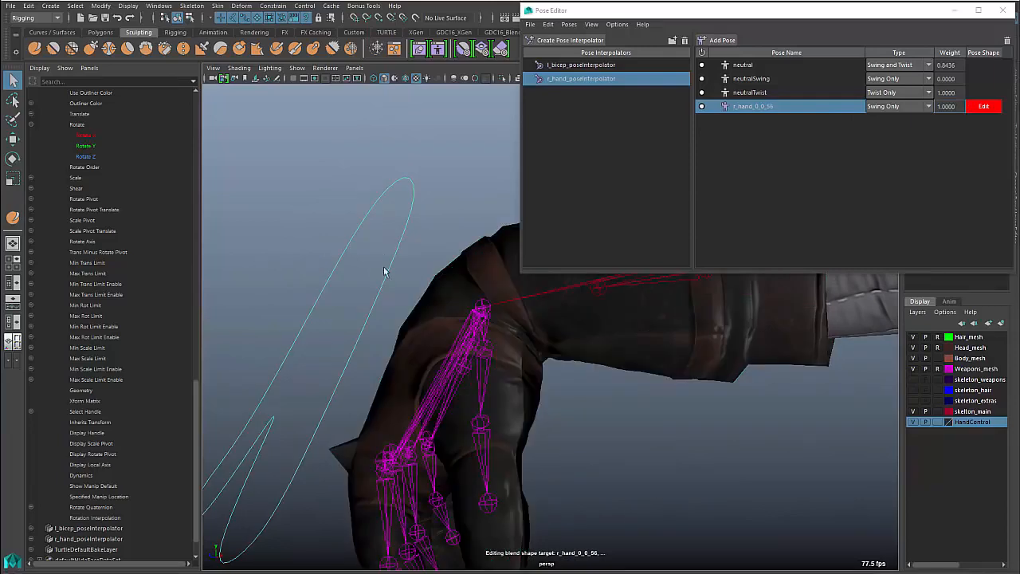
key(e)
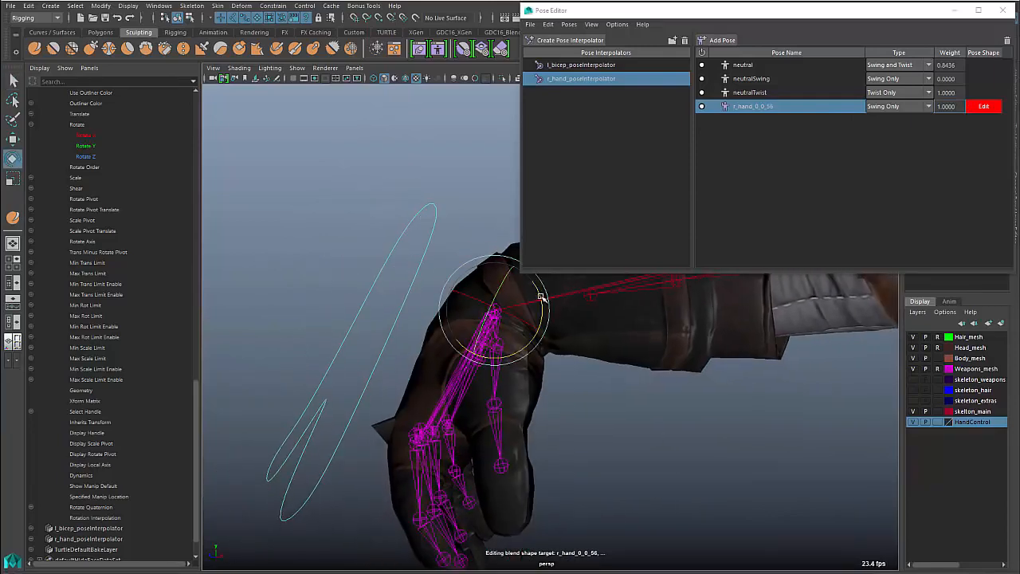
mouse_move(545, 298)
mouse_down()
mouse_move(543, 315)
mouse_move(528, 292)
mouse_move(534, 285)
mouse_move(550, 299)
mouse_up()
Step: Toggle the bent-wrist pose off and on to compare the wrist with and without the correction, and leave it disabled
click(703, 106)
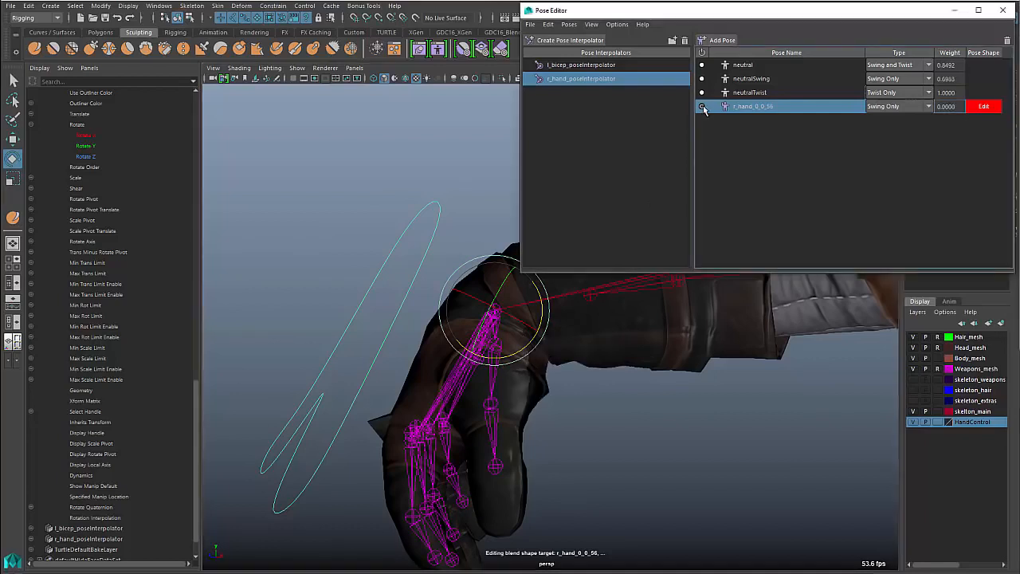
click(702, 106)
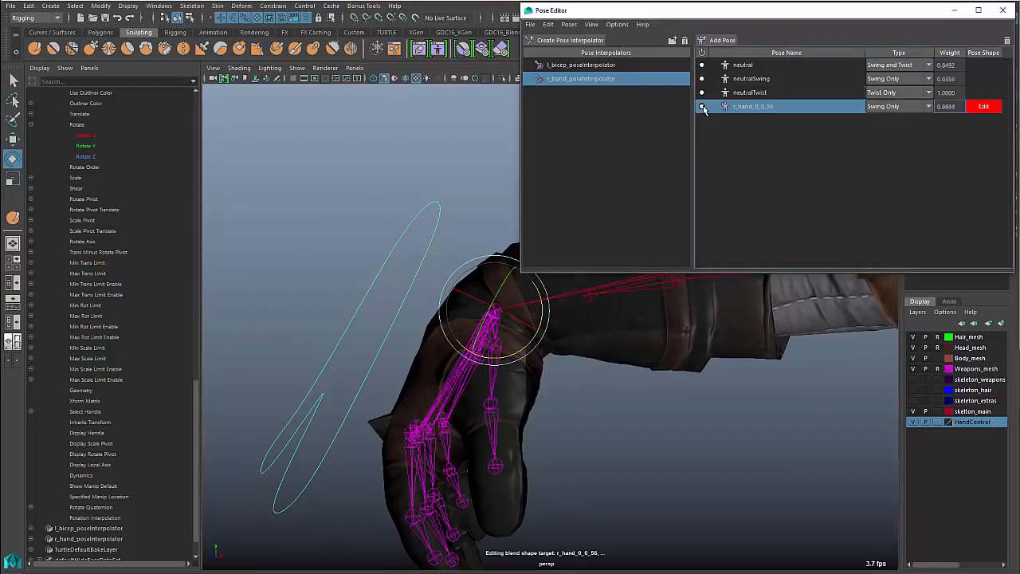
click(702, 107)
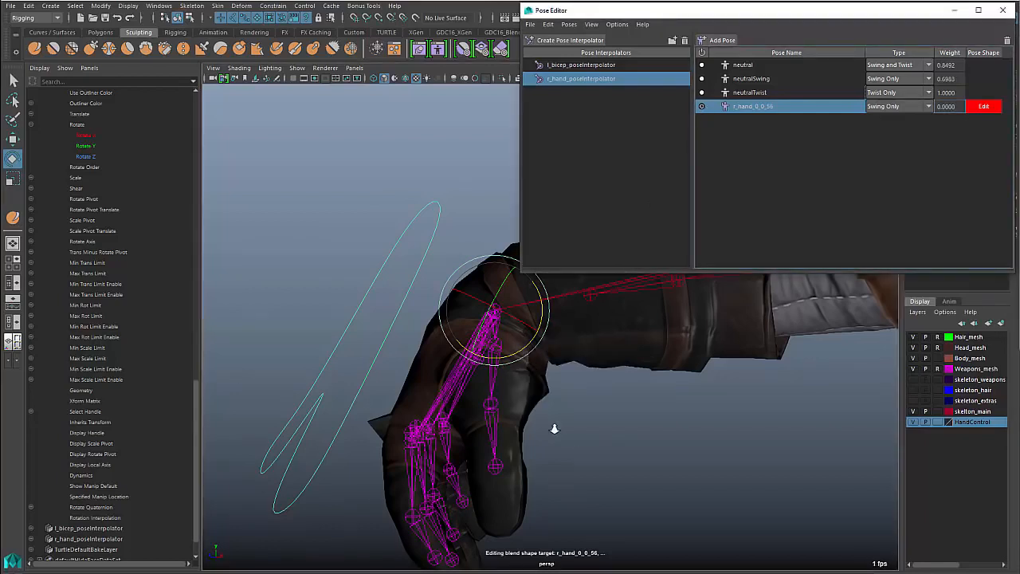
alt+drag(554, 428, 486, 417)
alt+middle_drag(485, 417, 432, 421)
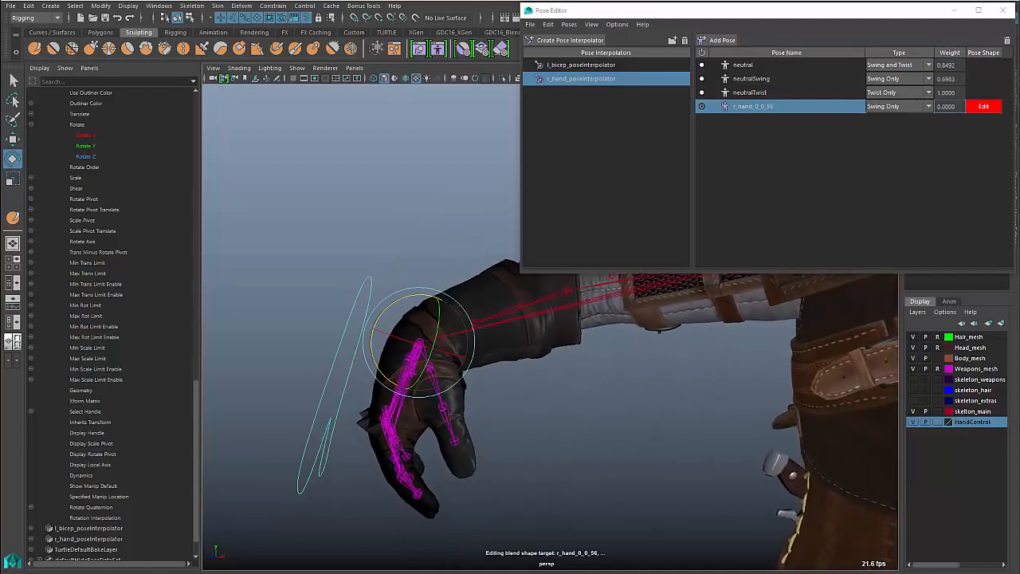
Step: With the bent-wrist pose disabled, move the hand to neutral and back to the bent position to examine the uncorrected wrist
click(747, 67)
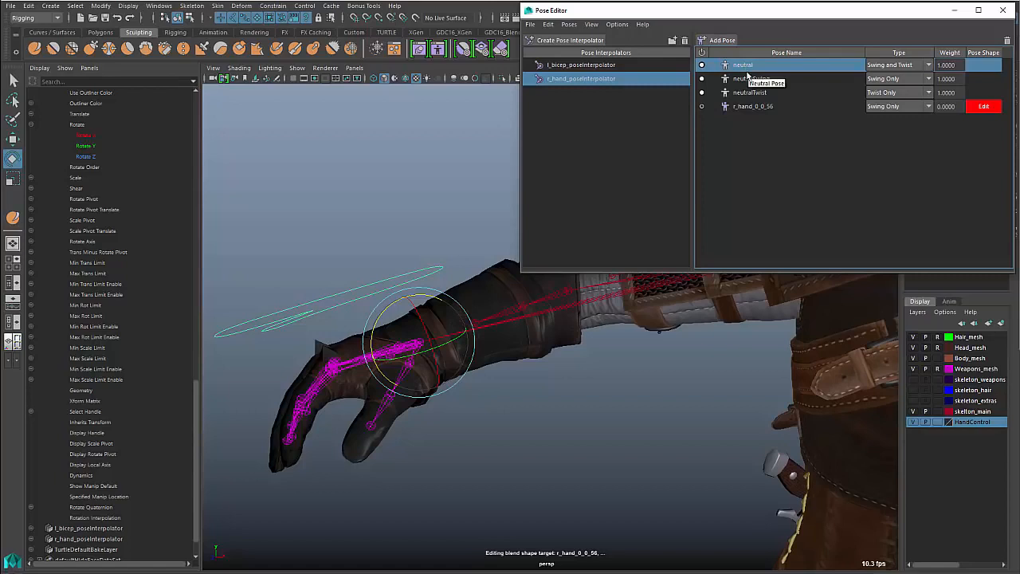
click(746, 108)
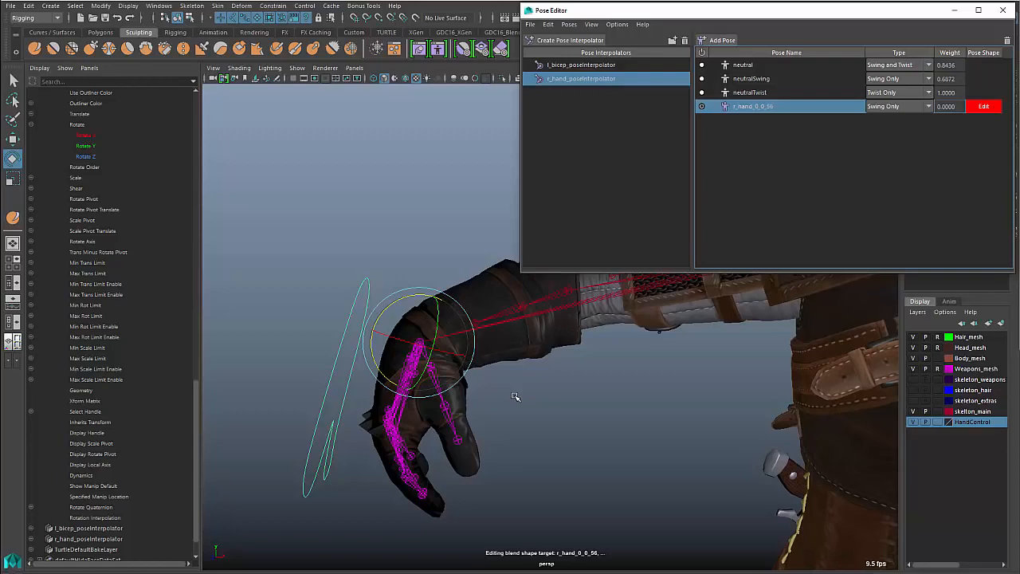
alt+right_drag(514, 396, 464, 365)
alt+drag(464, 365, 521, 350)
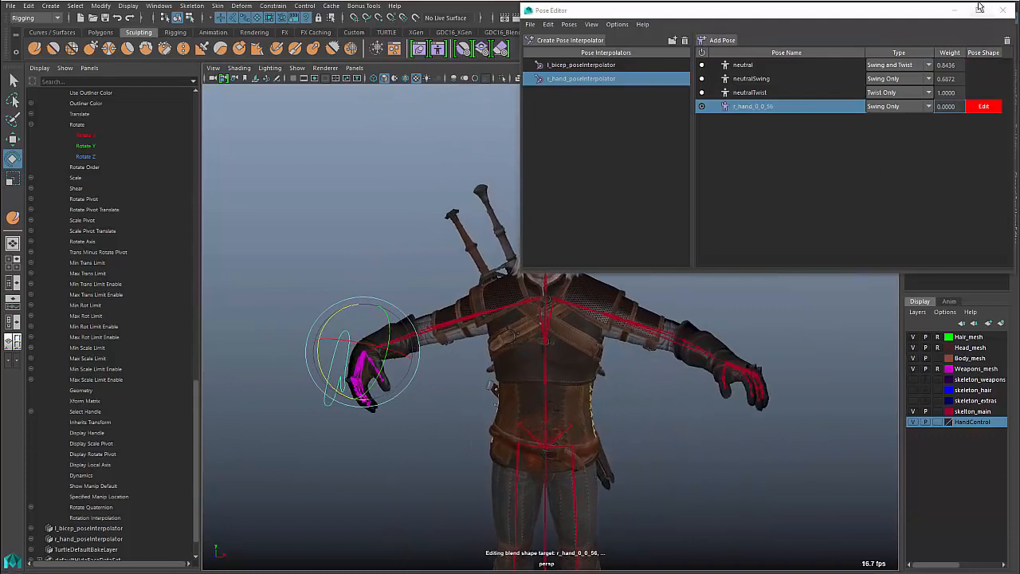
Step: Close the Pose Editor and enlarge the perspective view without the Outliner to show the whole character
click(1005, 16)
alt+right_drag(574, 335, 601, 340)
alt+middle_drag(602, 340, 594, 295)
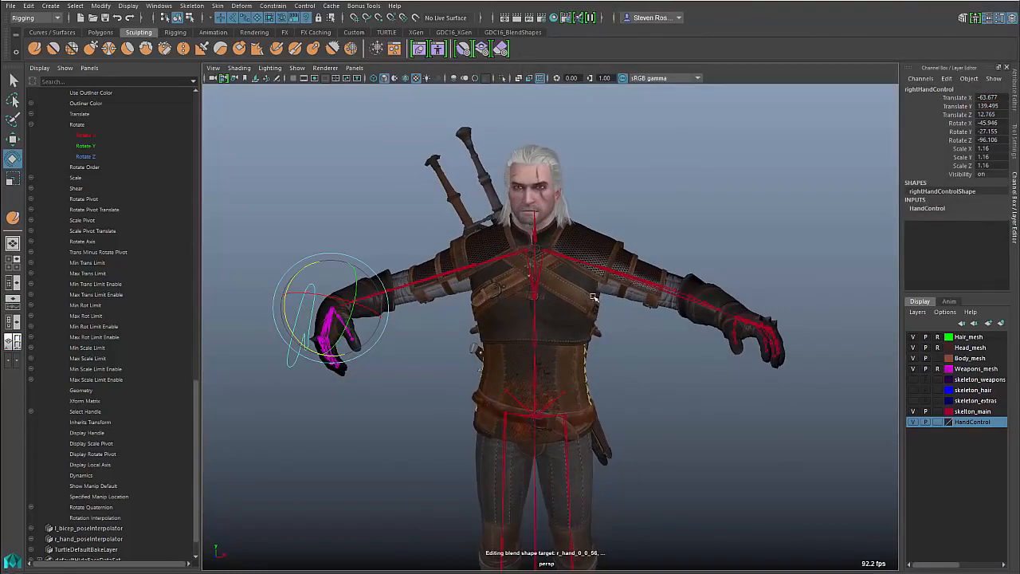
key(space)
alt+right_drag(645, 365, 558, 349)
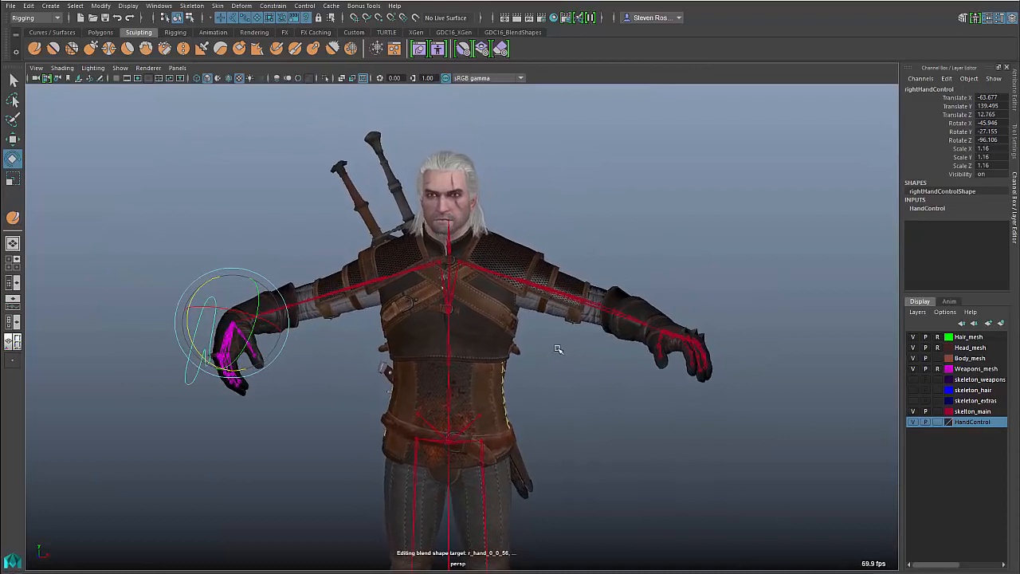